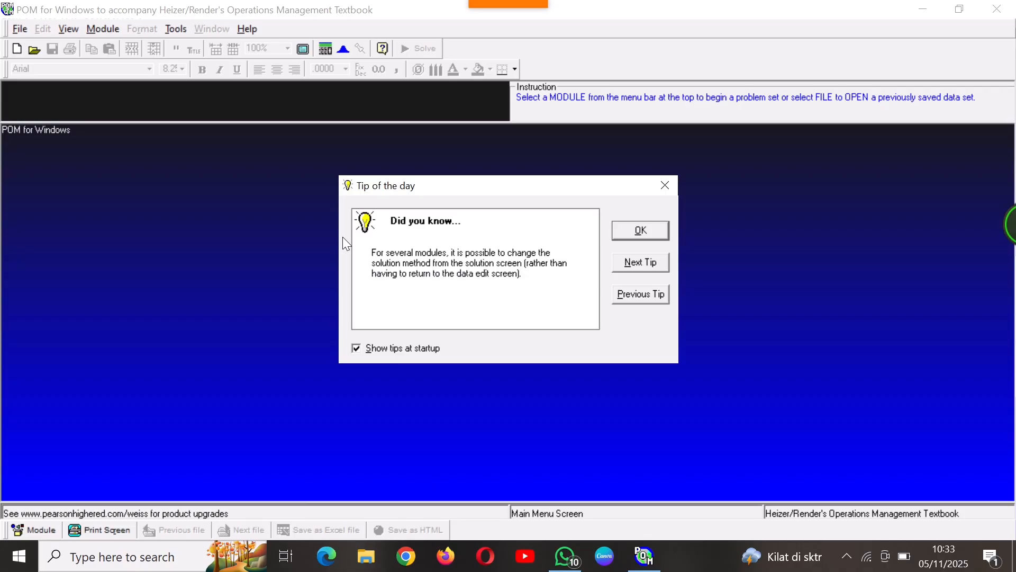
Create a maximizing Linear Programming data set titled PERUSAHAAN MEBEL MINOL with 2 constraints, 2 variables and row names A, B, C, D, E
left_click(666, 186)
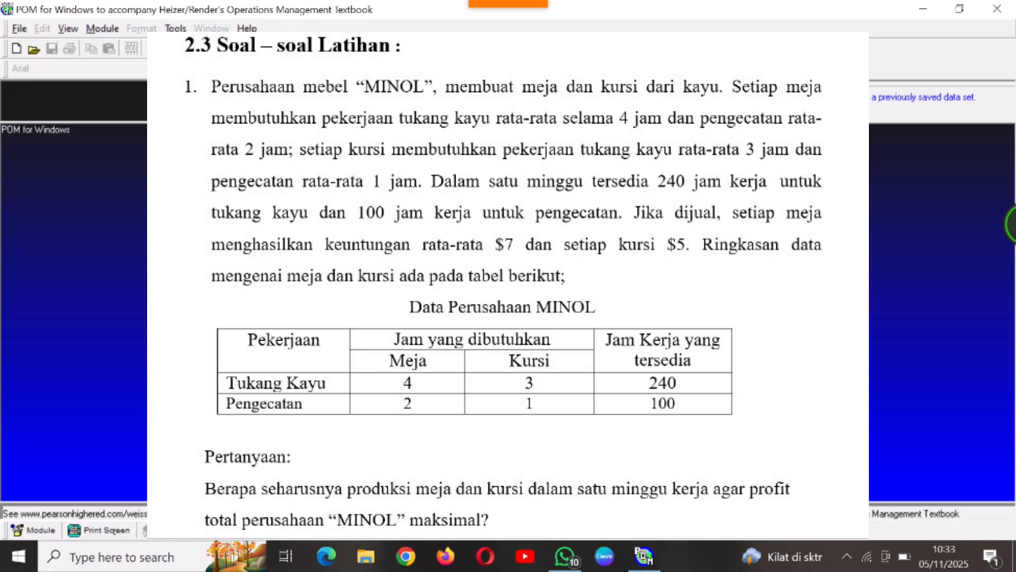
left_click(103, 28)
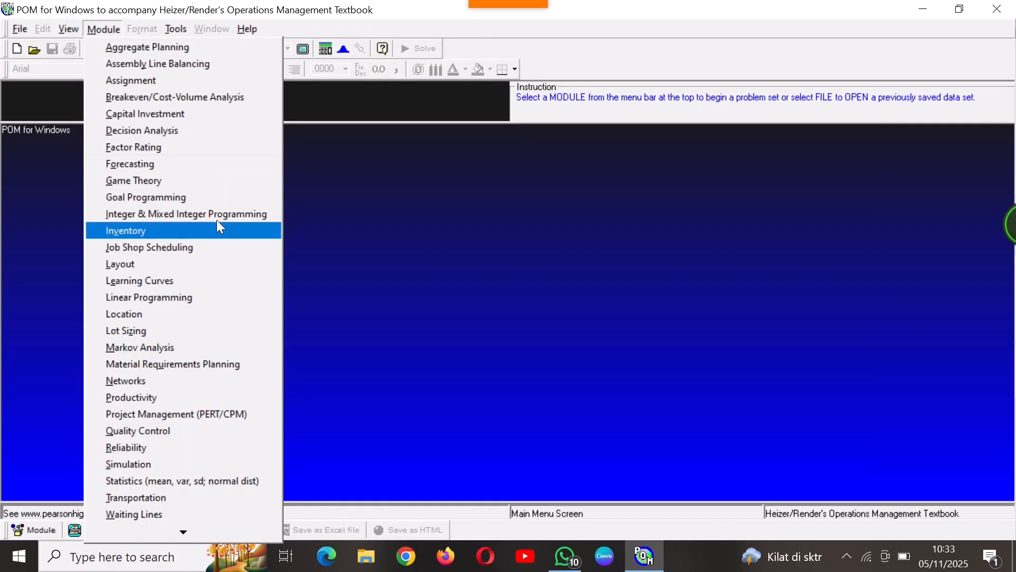
left_click(224, 301)
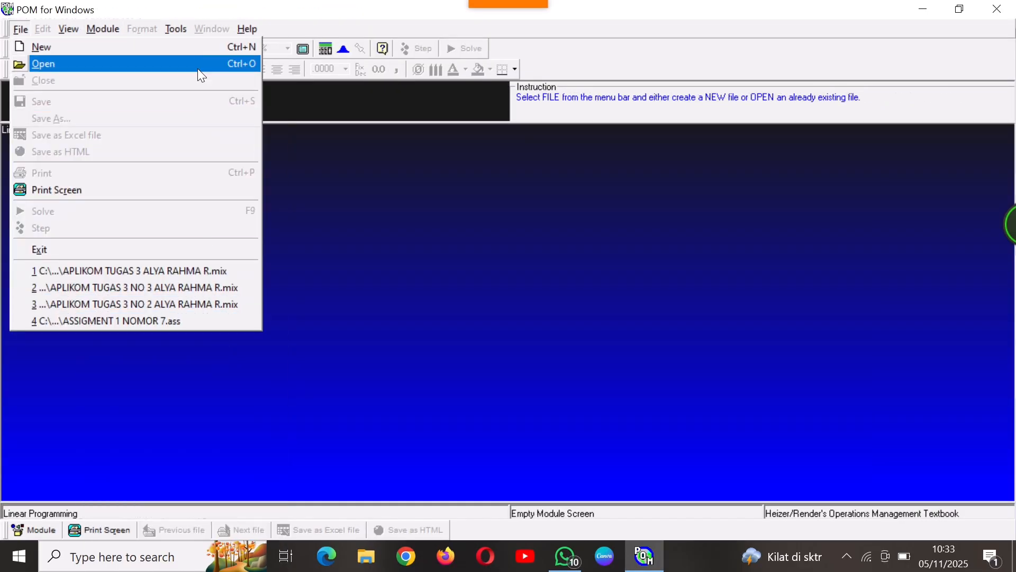
left_click(196, 49)
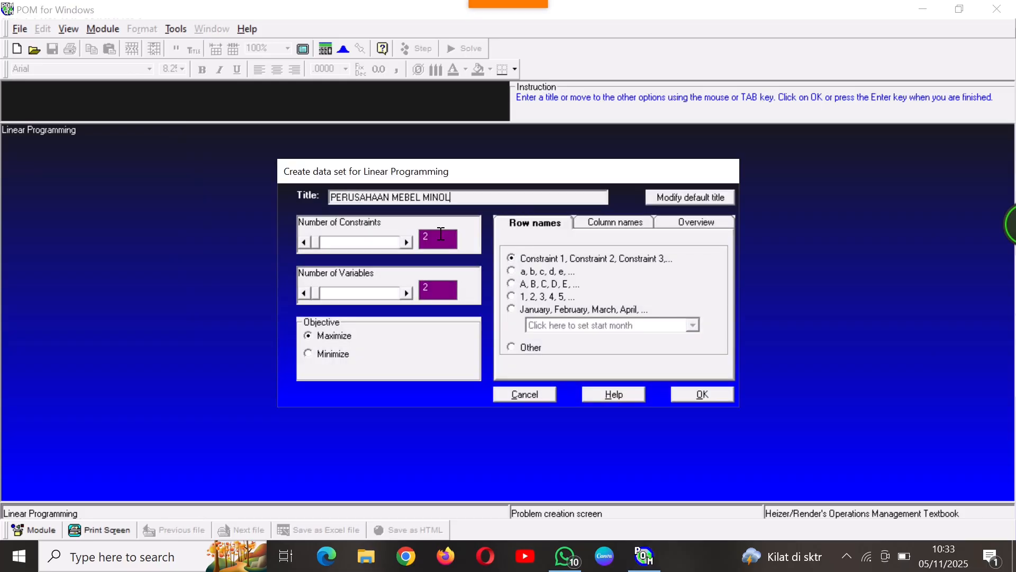
left_click(533, 284)
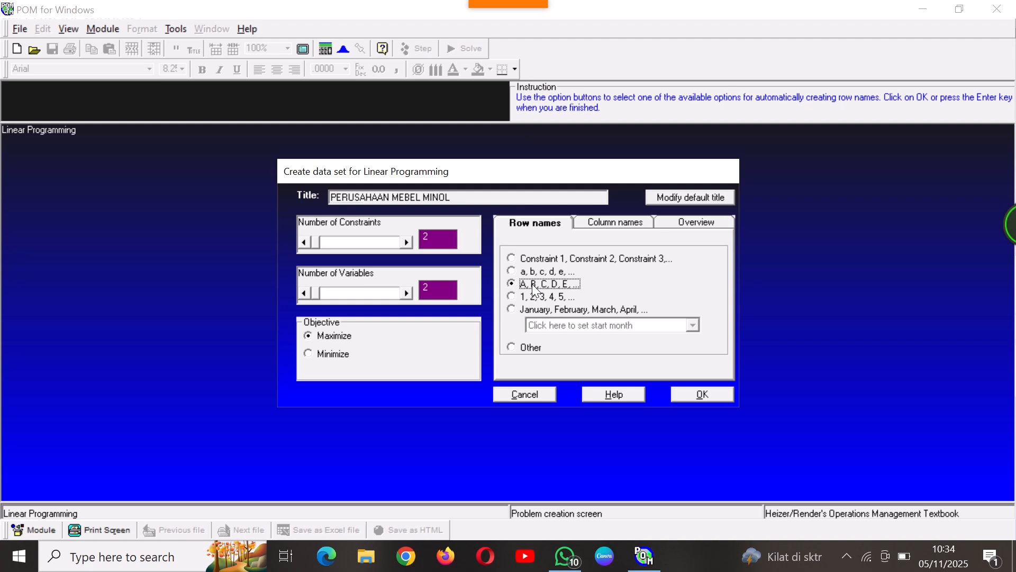
left_click(691, 393)
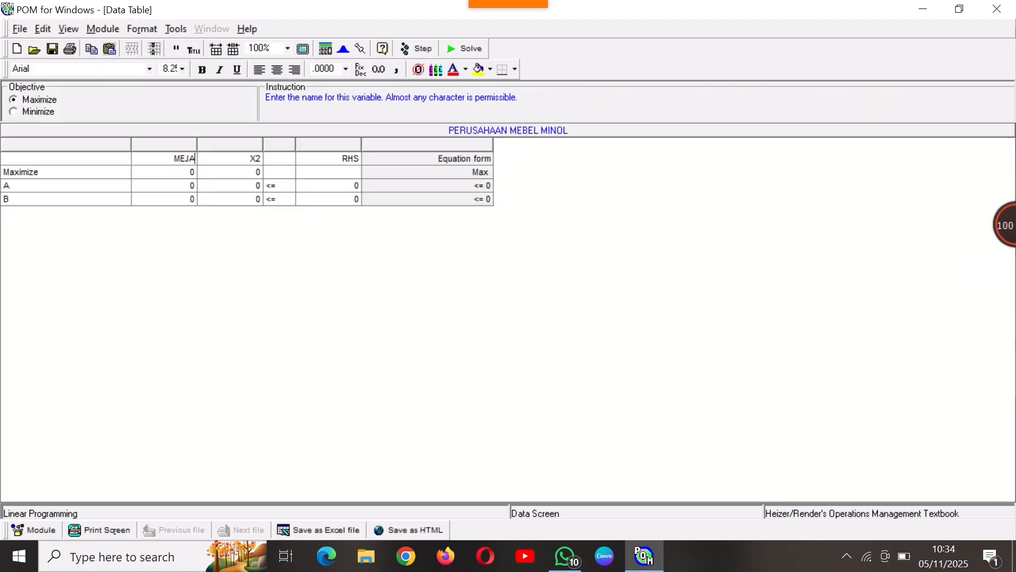
Name the two variables MEJA and KURSI and the two constraints TUKANG KAYU and PENGECATAN
left_click(83, 184)
type("TUKANG KAYU")
key("Down")
type("PENGECATAN")
Enter the MEJA coefficients 7, 4 and 2 and the KURSI coefficients 5, 3 and 1 for Maximize, TUKANG KAYU and PENGECATAN
left_click(185, 172)
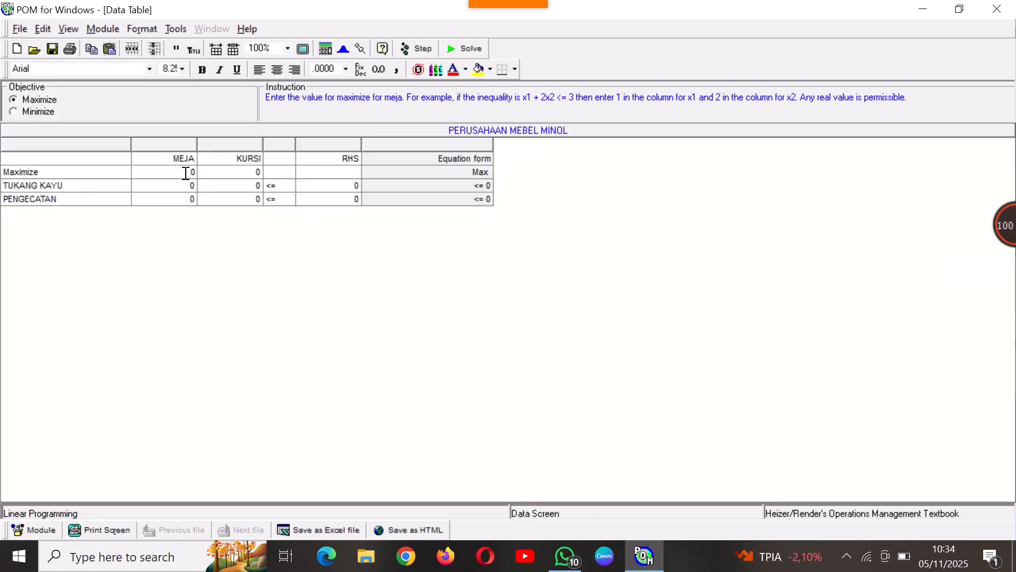
type("7")
key("Down")
type("4")
left_click(233, 173)
type("5")
key("Down")
type("3")
key("Down")
type("1")
Set the RHS to 240 for TUKANG KAYU and 100 for PENGECATAN and solve the furniture problem
left_click(328, 183)
type("240")
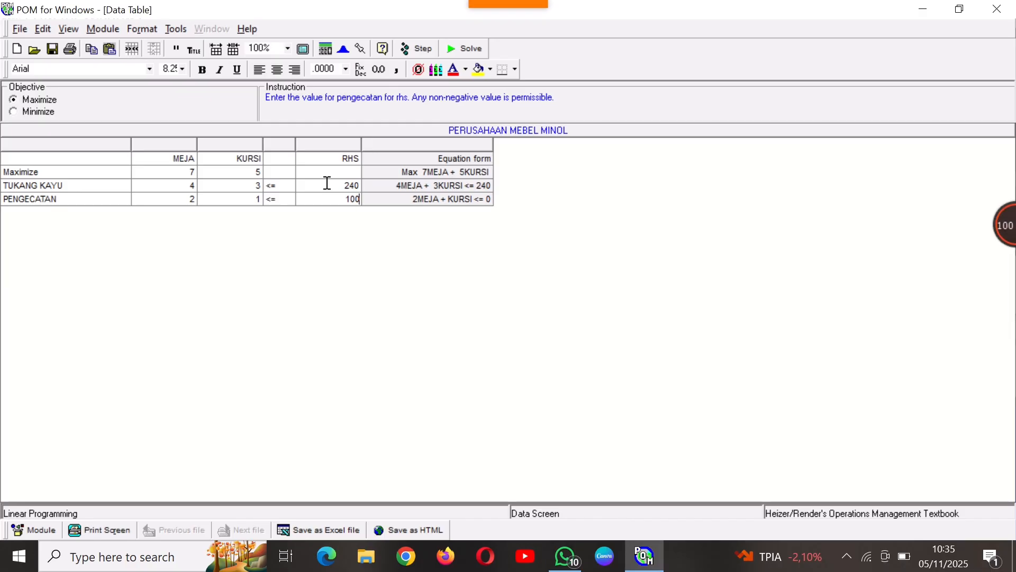
left_click(481, 49)
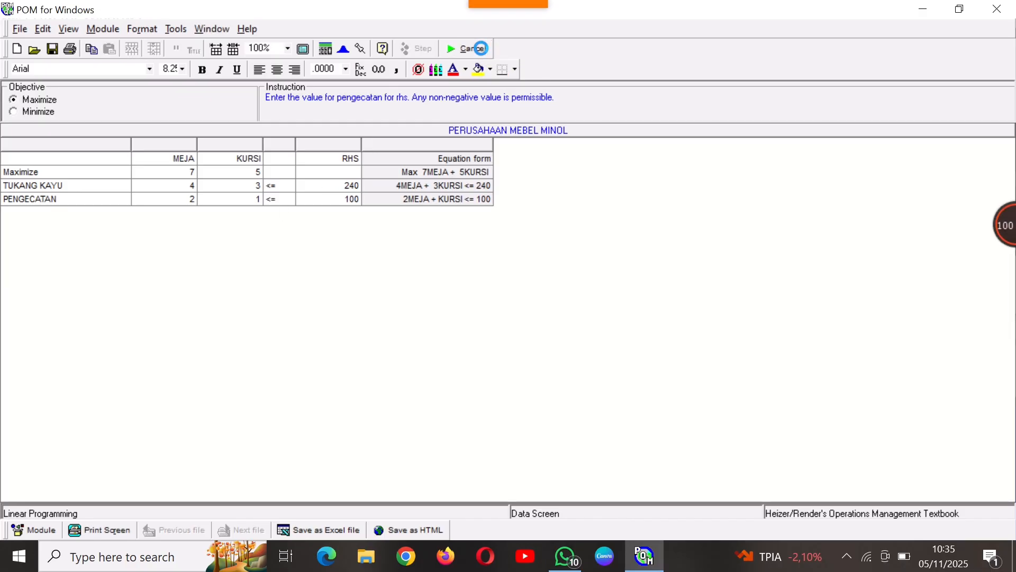
Show the Ranging and Solution list results of the furniture problem and stack them below the Linear Programming Results
left_click(202, 29)
left_click(253, 124)
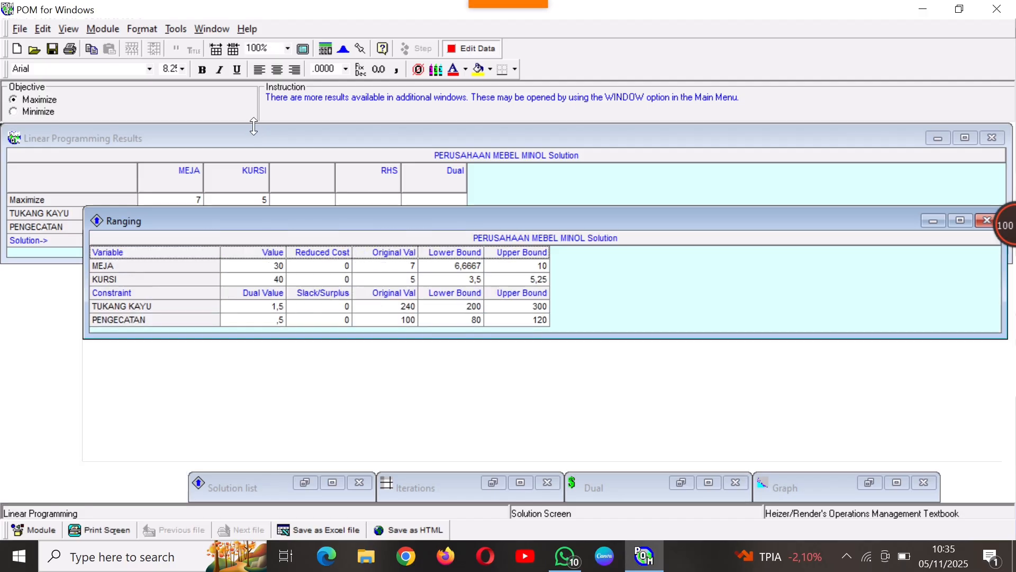
left_click_drag(358, 211, 281, 265)
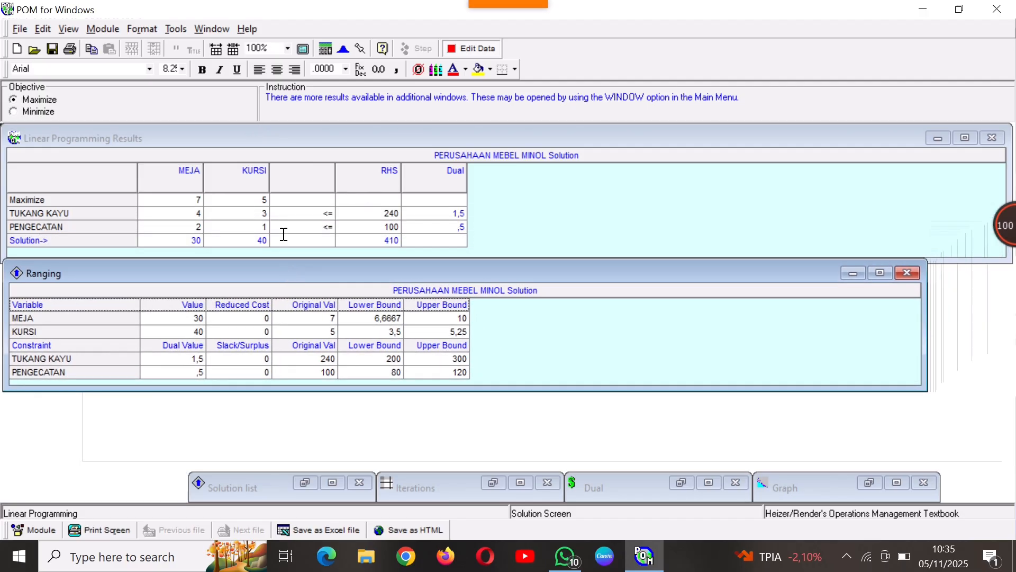
left_click(216, 31)
left_click(262, 140)
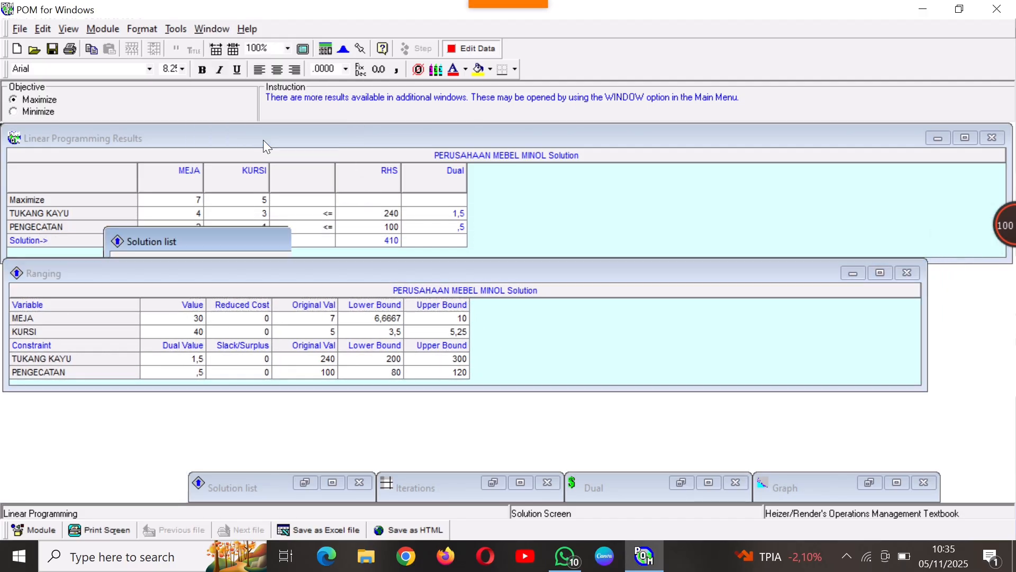
left_click_drag(350, 242, 250, 351)
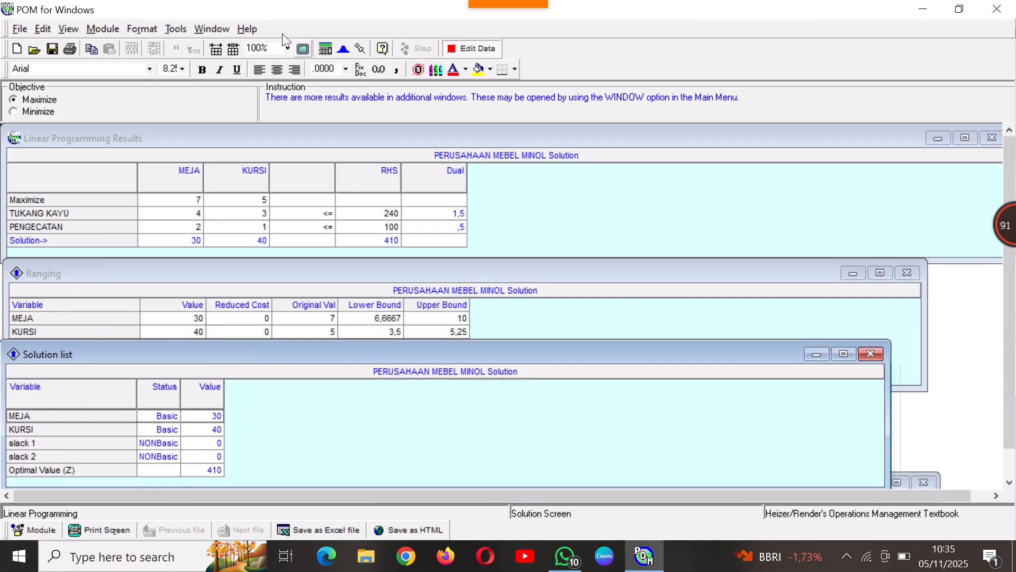
Show the Iterations and Dual results of the furniture problem and place them beside the other result windows
left_click(214, 29)
left_click(249, 156)
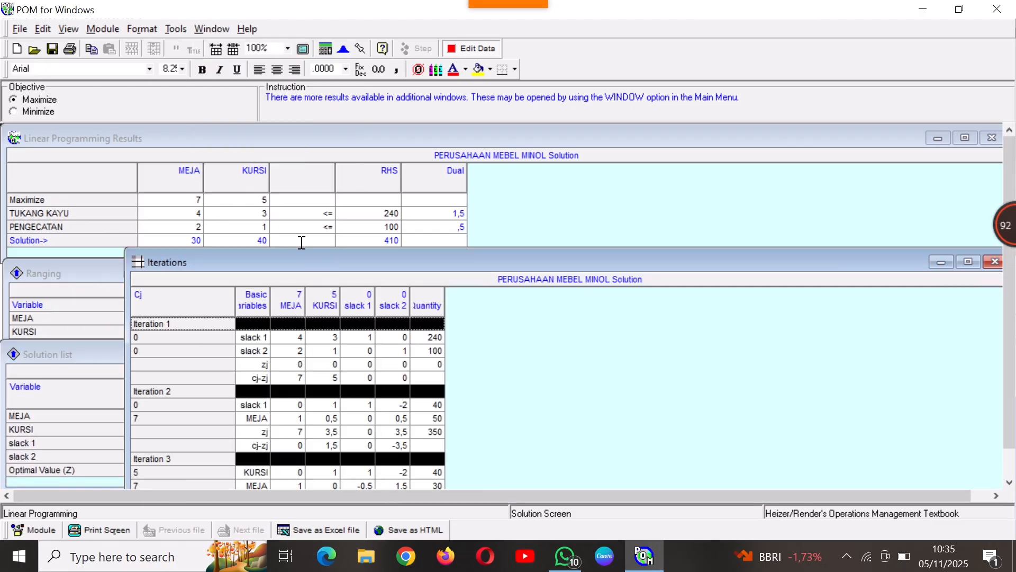
left_click_drag(331, 259, 694, 169)
left_click(214, 28)
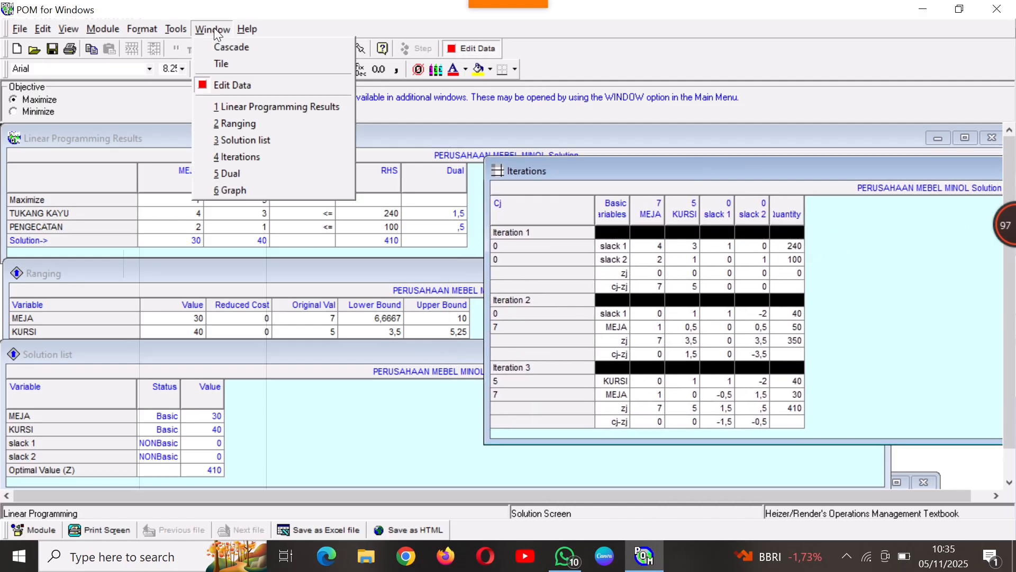
left_click(243, 173)
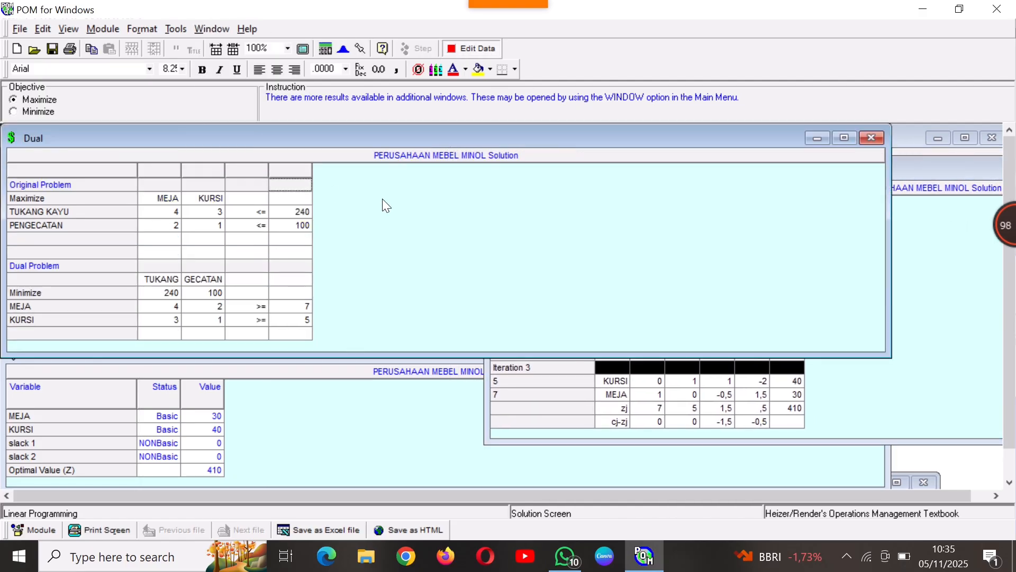
left_click_drag(360, 133, 609, 285)
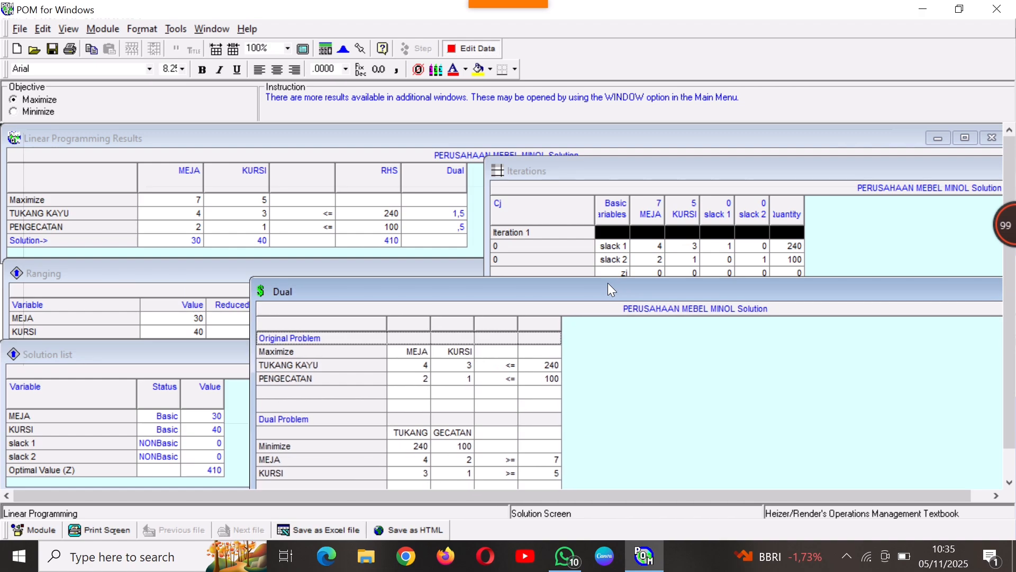
Display the graph of the furniture problem's feasible region and corner points
left_click(212, 29)
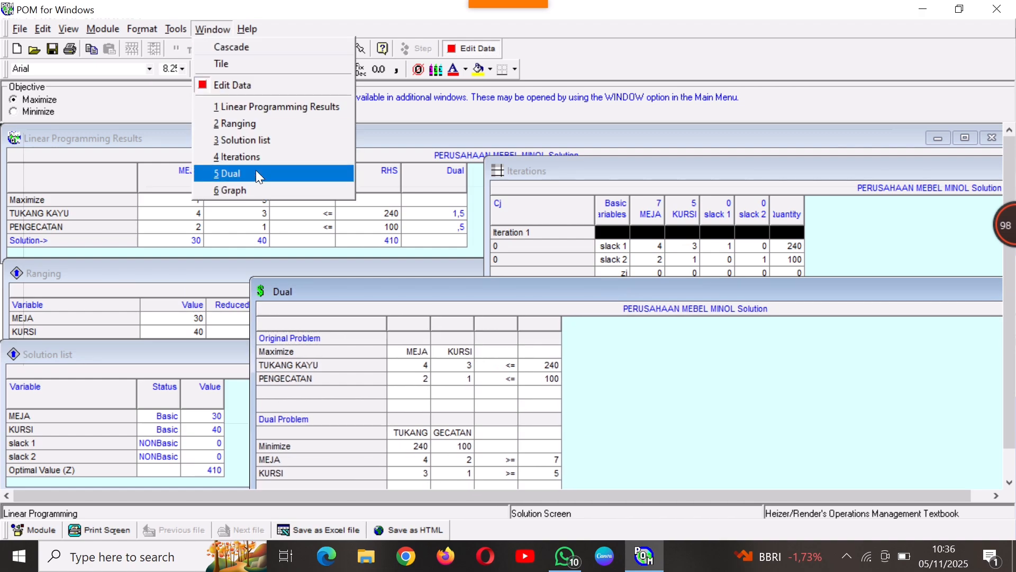
left_click(265, 189)
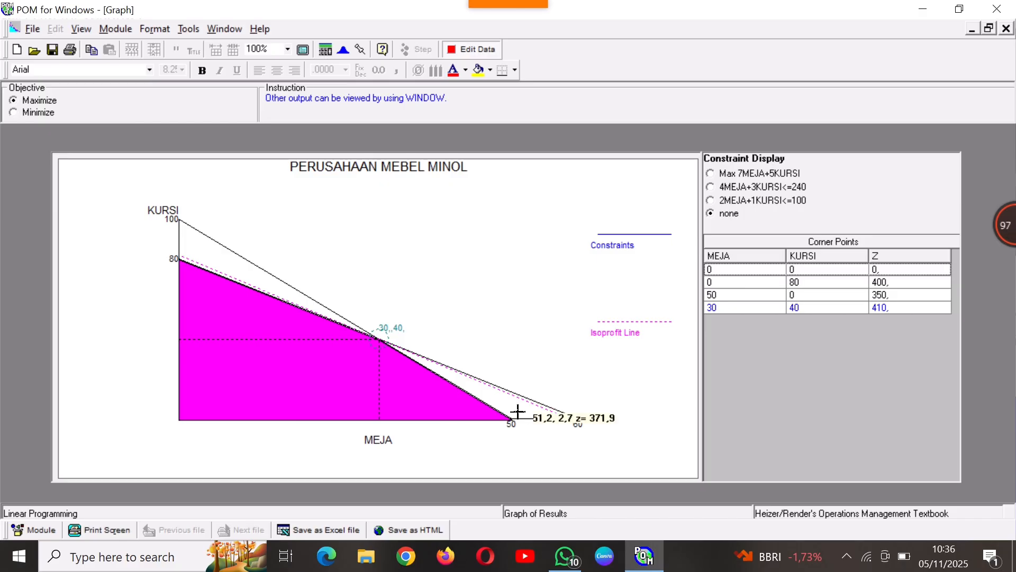
mouse_move(510, 12)
left_click(658, 21)
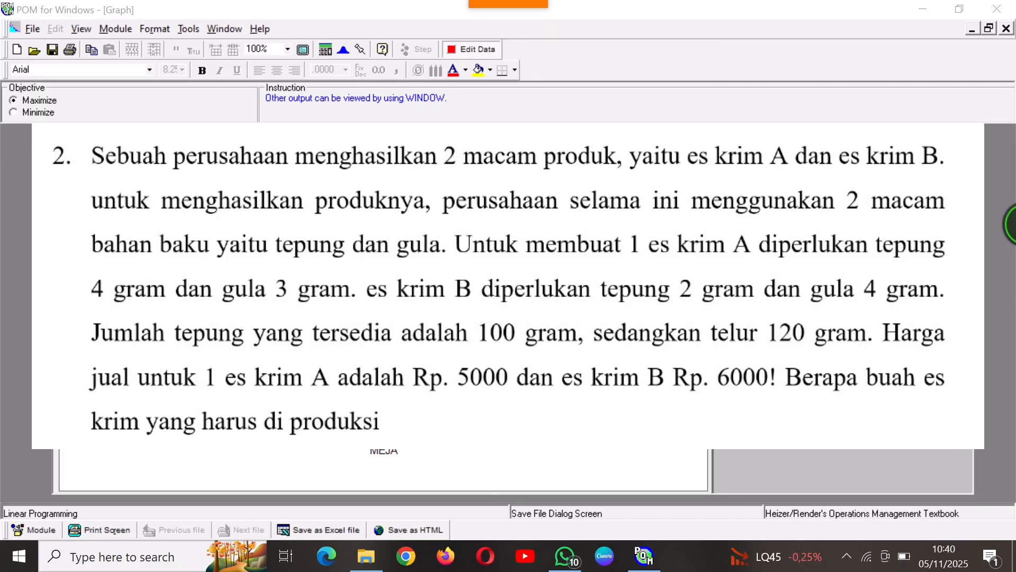
Create a new maximizing data set titled PERUSAHAAN ES KRIM with 2 constraints and 2 variables, without saving the furniture data
left_click(33, 29)
left_click(34, 33)
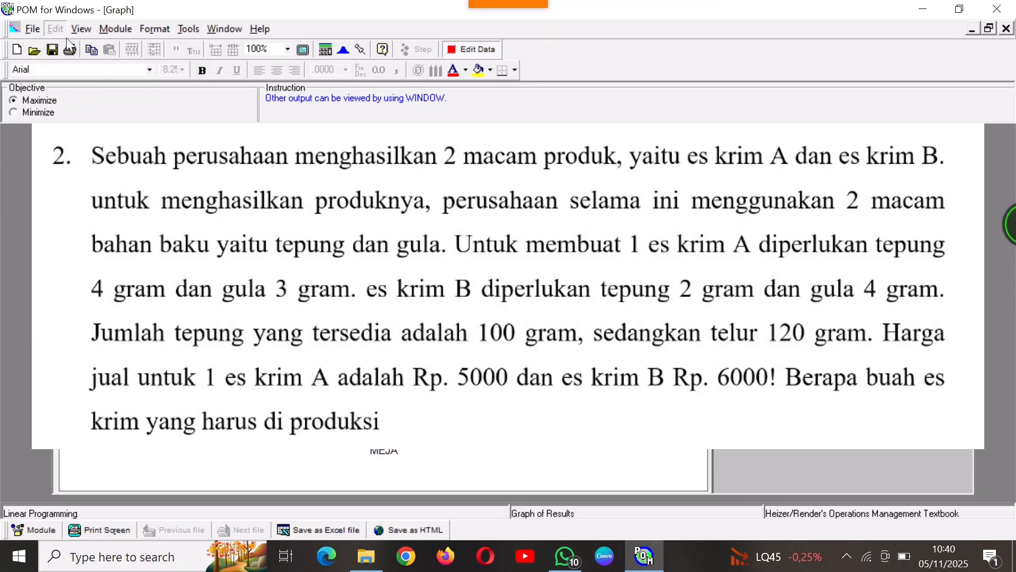
left_click(35, 30)
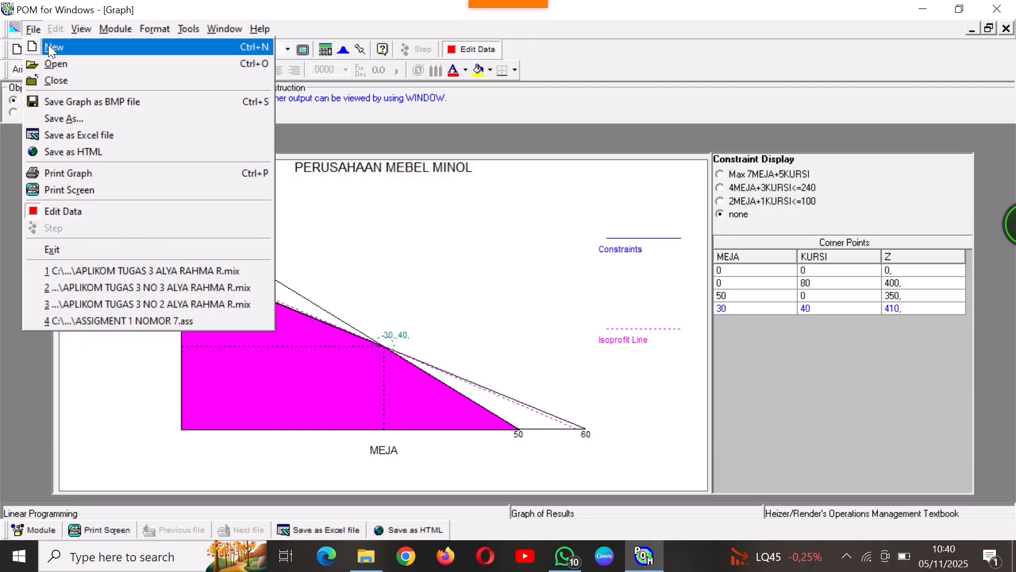
left_click(48, 46)
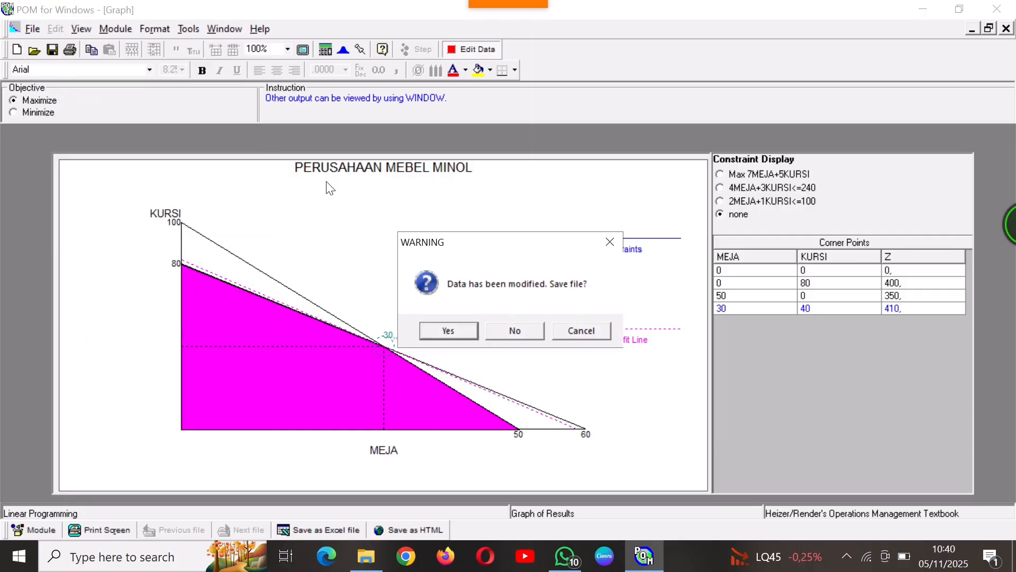
left_click(522, 334)
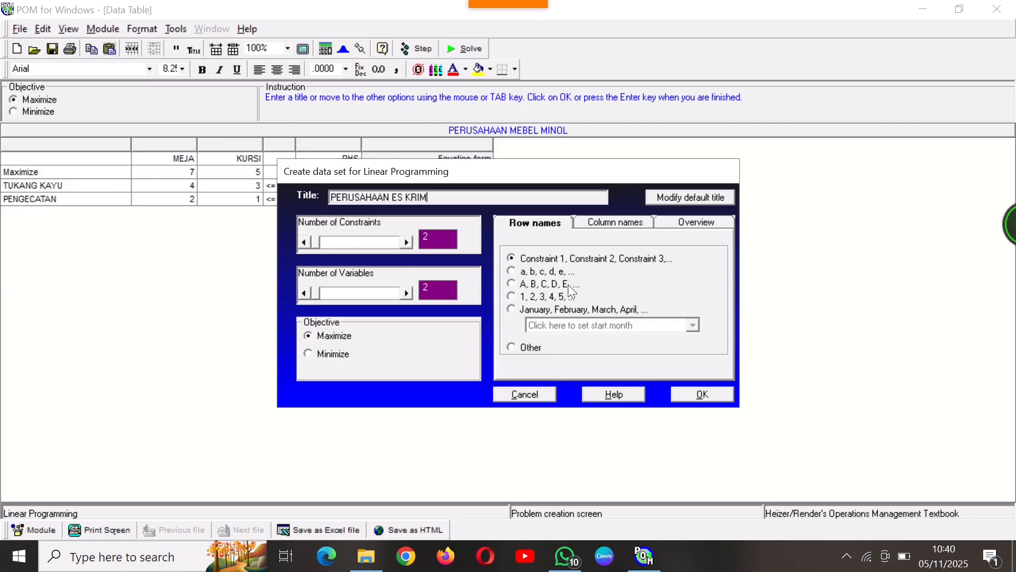
left_click(675, 392)
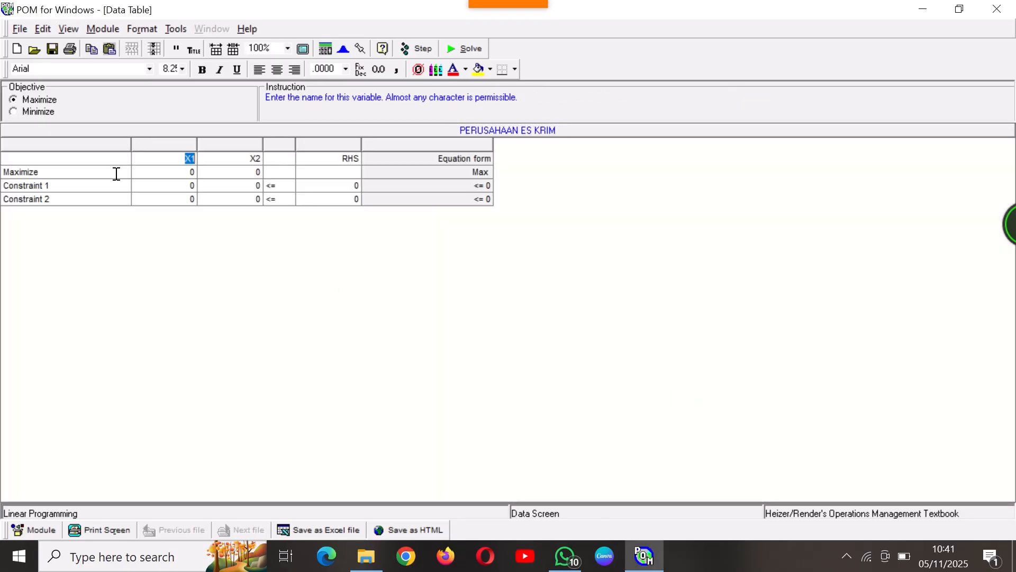
Name the variables ES KRIM A and ES KRIM B and the constraints TEPUNG and GU;A
type("ES KRIM B")
left_click(73, 189)
type("TEPUNG")
key("Down")
type("GU;A")
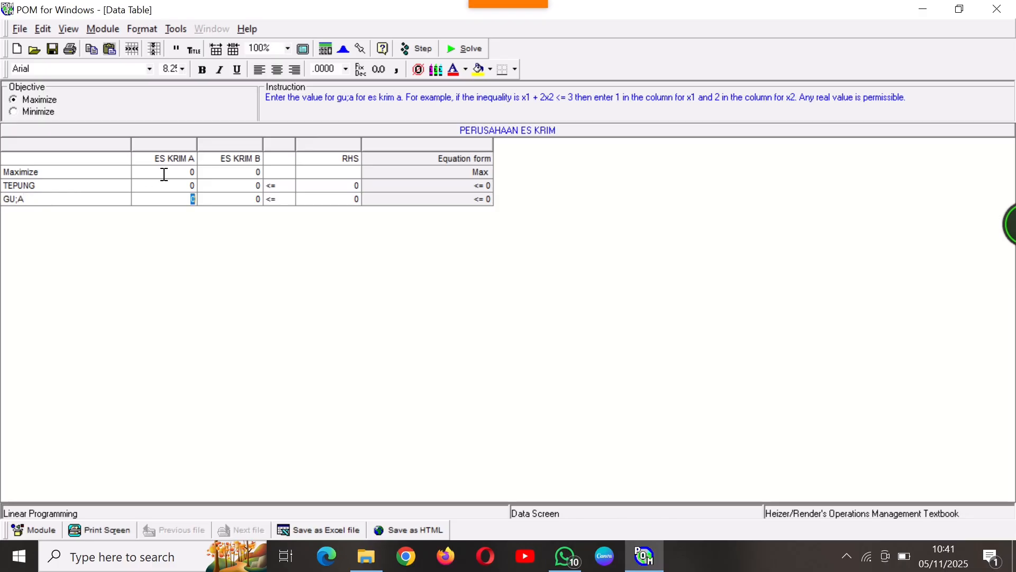
Enter coefficients 5000, 4 and 3 for ES KRIM A and 6000, 2 and 4 for ES KRIM B in the Maximize, TEPUNG and GU;A rows
left_click(163, 175)
type("5000")
key("Down")
type("4")
key("Down")
type("3")
key("Right")
type("4")
key("Up")
type("2")
key("Up")
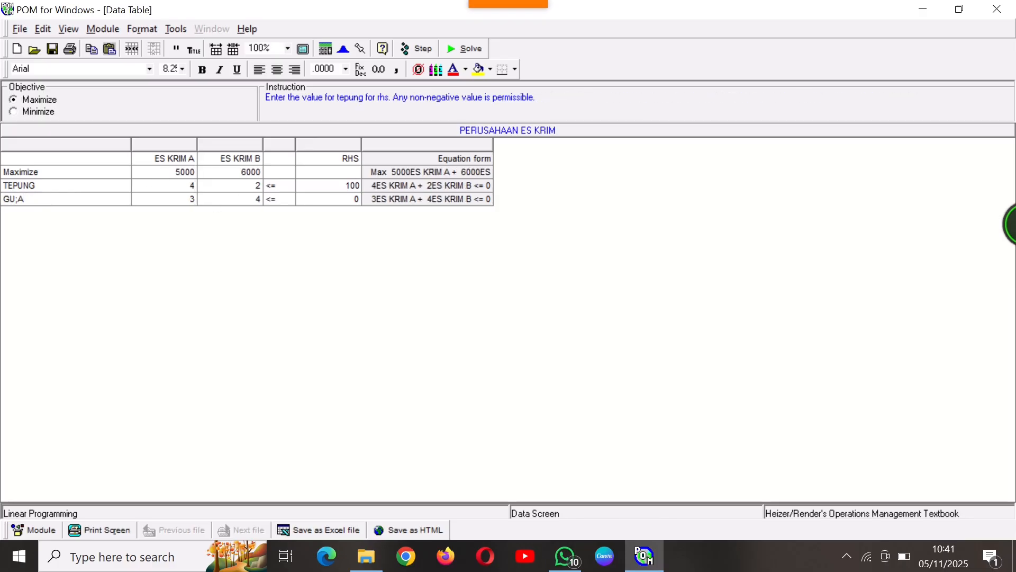
Set the RHS to 100 for TEPUNG and 120 for GU;A and solve the ice cream problem
left_click(450, 50)
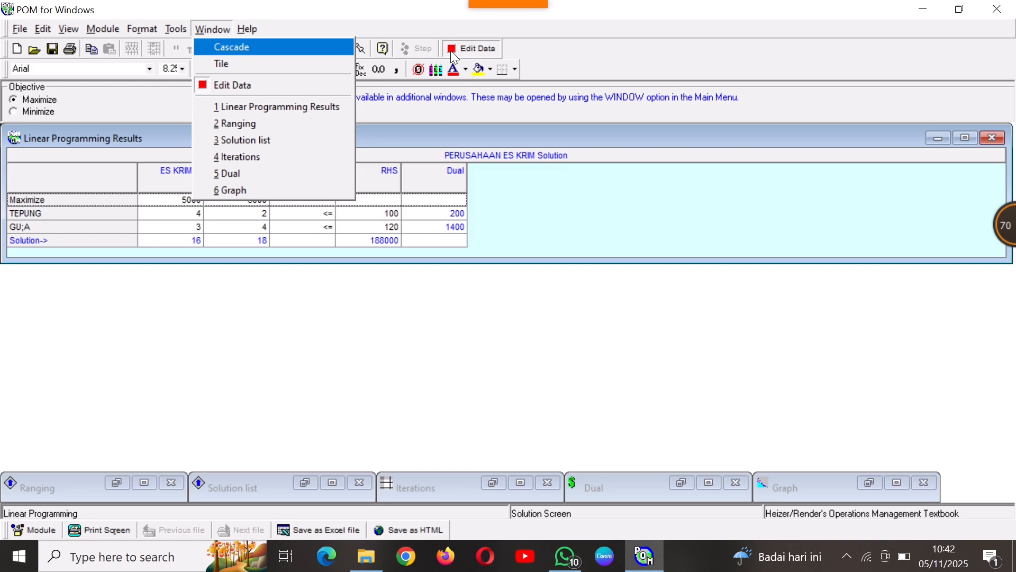
left_click(444, 360)
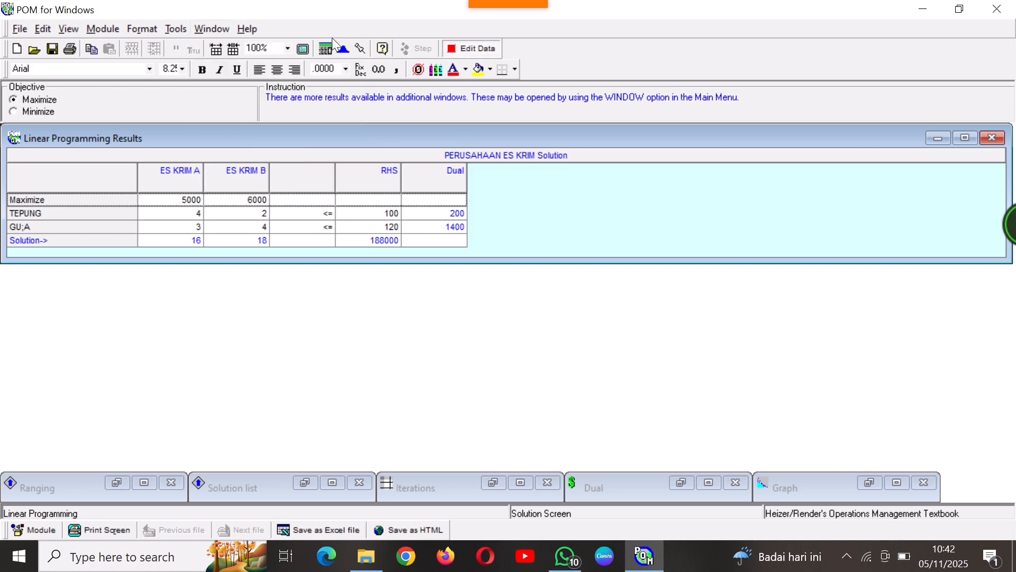
Show the Ranging and Solution list results of the ice cream problem and stack them below the Linear Programming Results
left_click(212, 29)
left_click(256, 125)
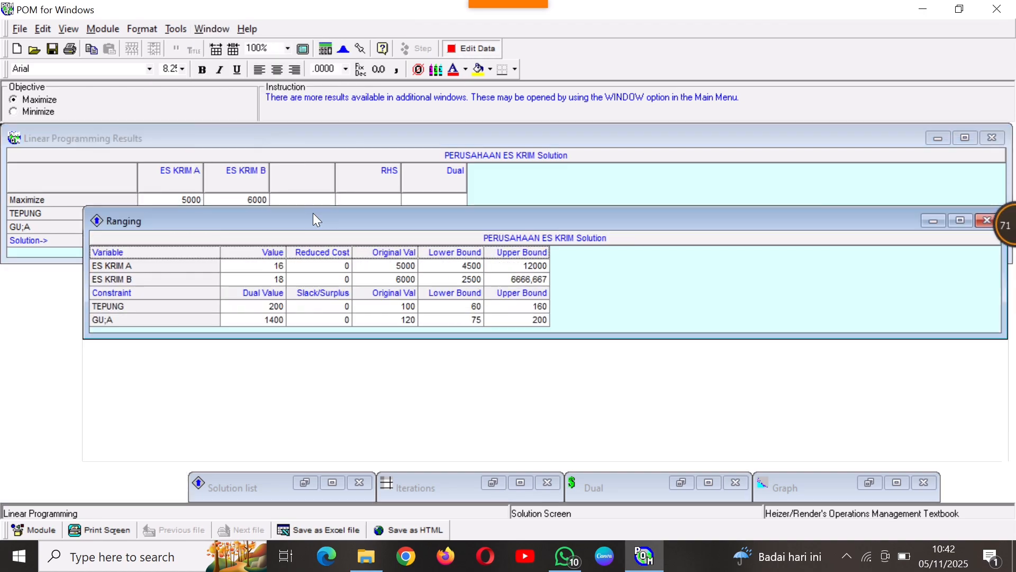
left_click_drag(313, 213, 229, 258)
left_click(212, 28)
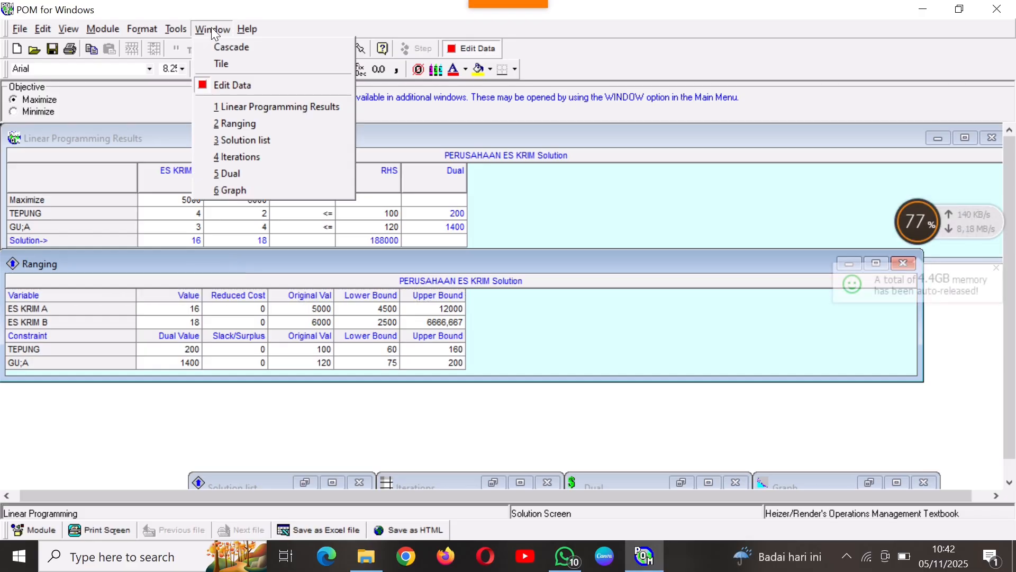
left_click(256, 136)
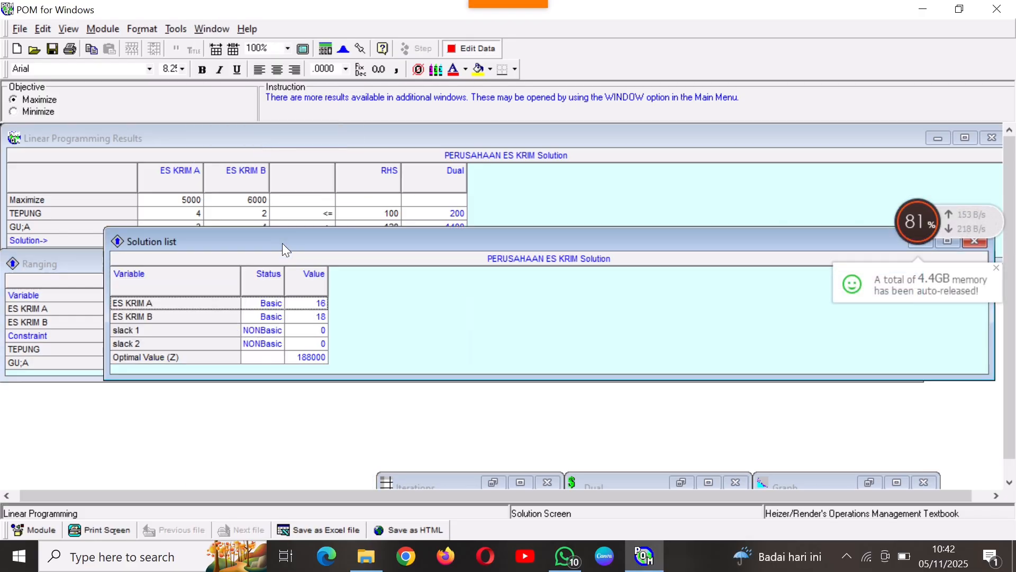
left_click_drag(282, 243, 180, 383)
Show the Iterations results of the ice cream problem and place them beside the other result windows
left_click(217, 29)
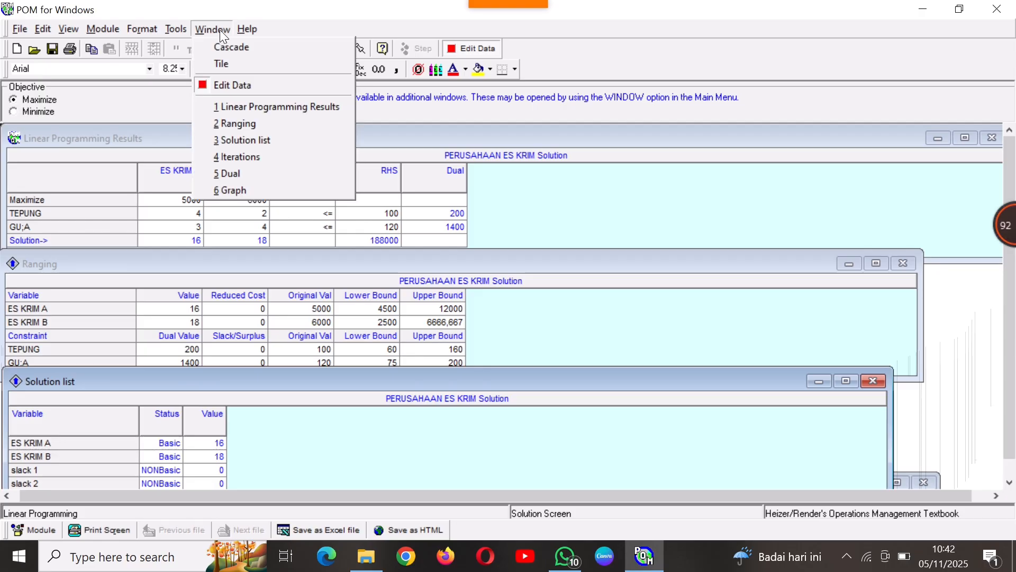
left_click(239, 161)
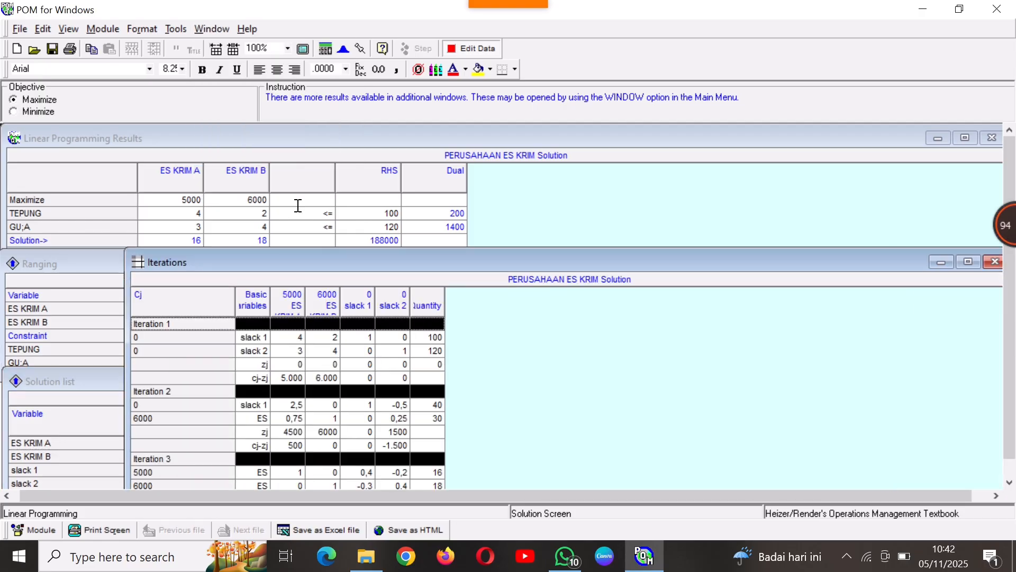
left_click_drag(319, 261, 668, 123)
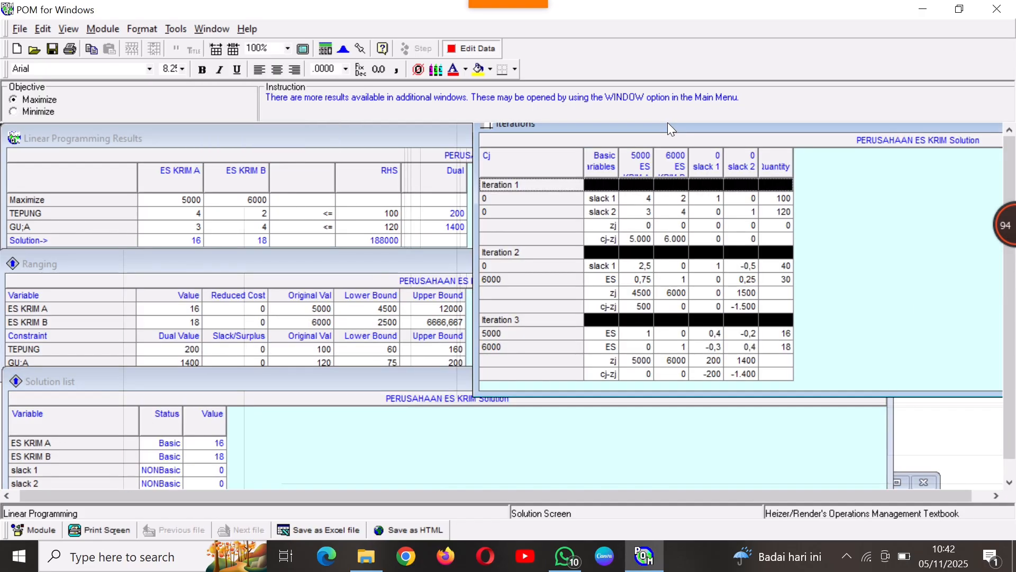
Show the Dual results of the ice cream problem, place them over the lower part of the Iterations window, and display the Graph
left_click(212, 29)
left_click(240, 169)
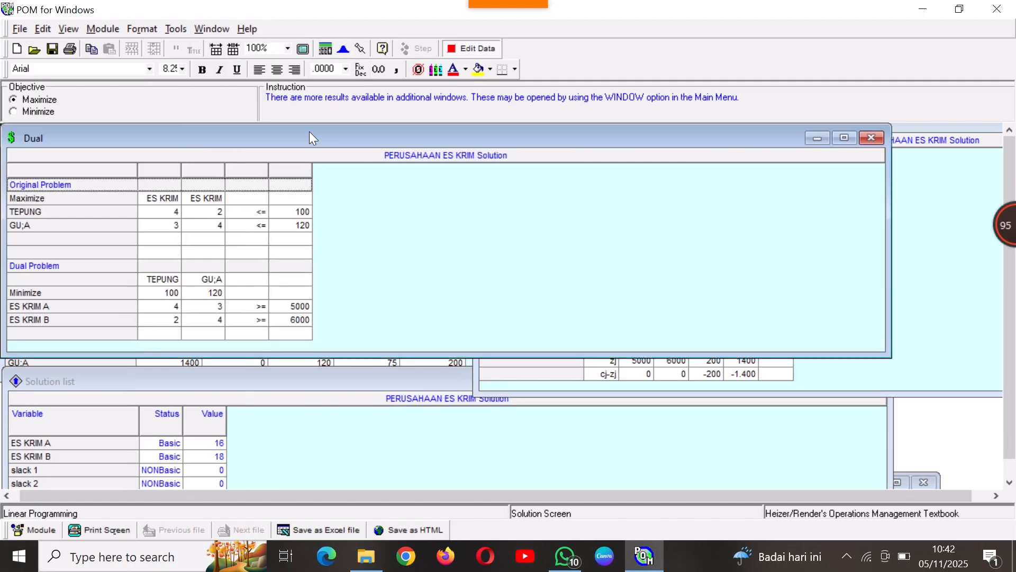
left_click_drag(312, 136, 668, 280)
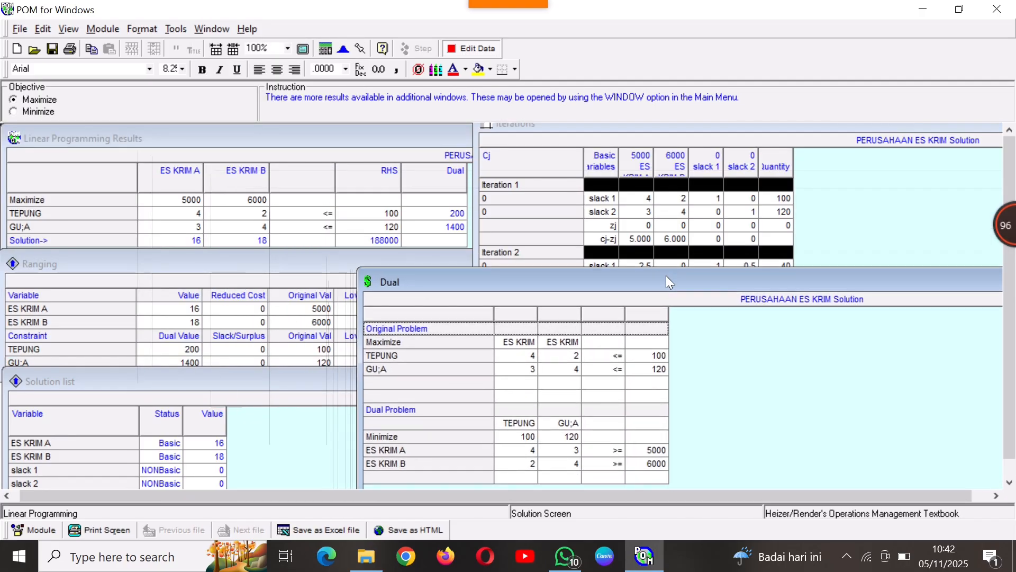
left_click(227, 31)
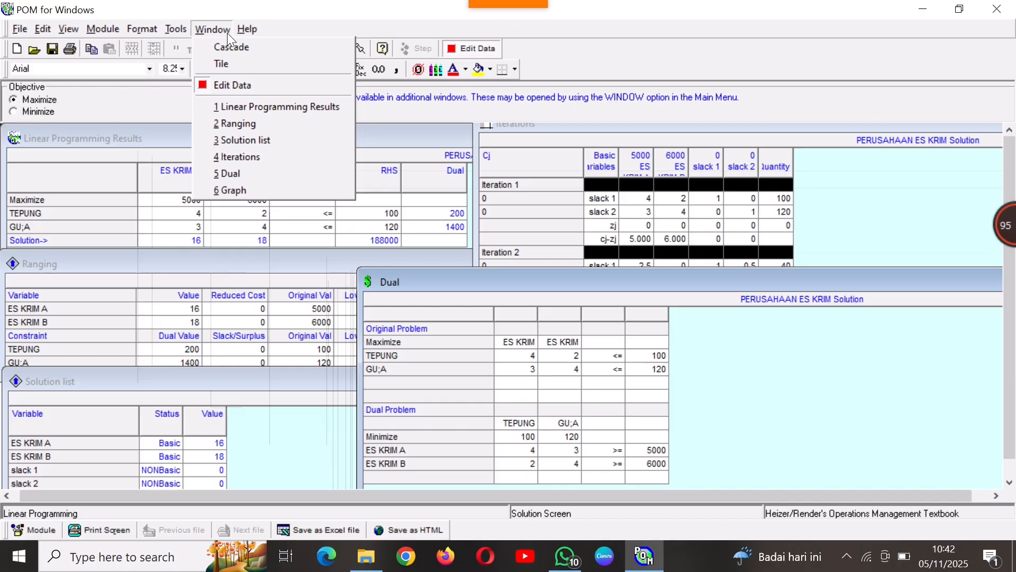
left_click(252, 191)
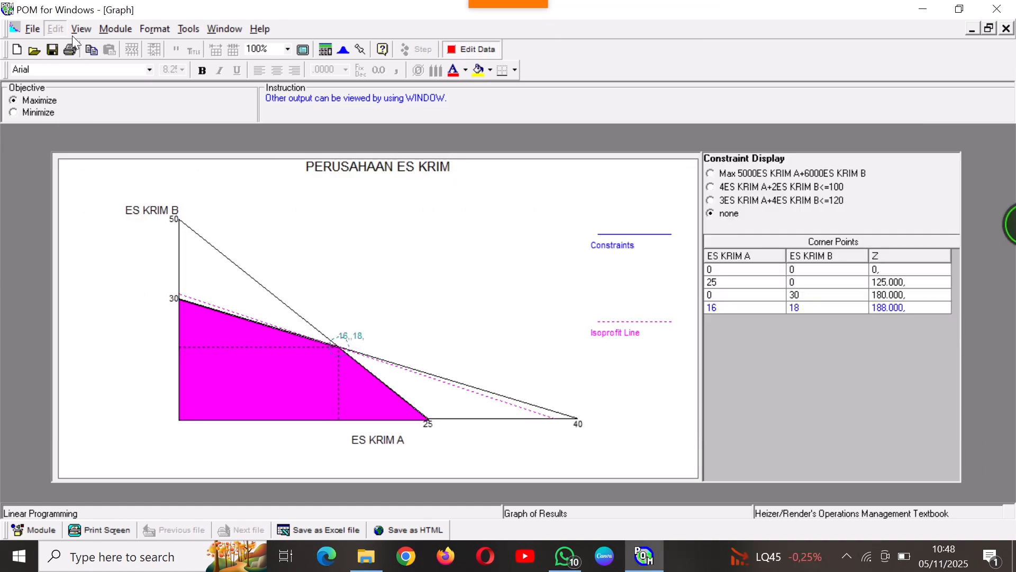
Create a new linear programming data set titled PABRIK GARMEN with A, B, C row names, discarding the unsaved ice cream data
left_click(34, 30)
left_click(51, 47)
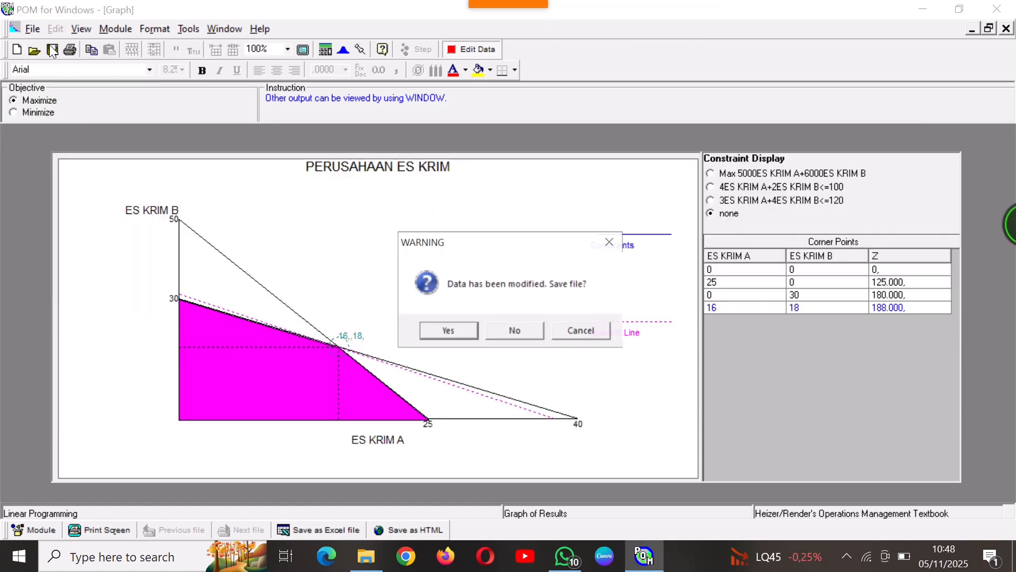
left_click(514, 331)
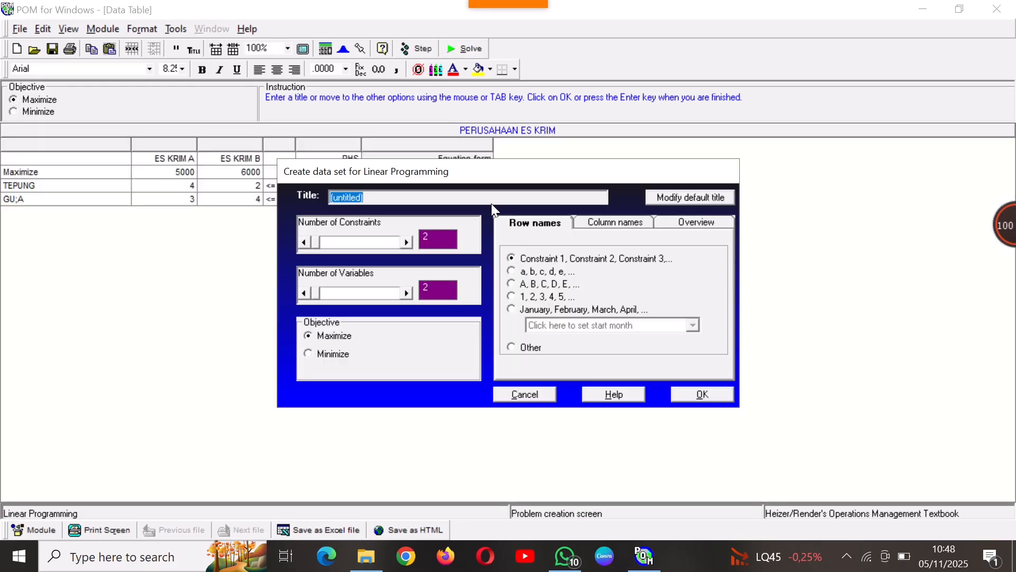
left_click(512, 284)
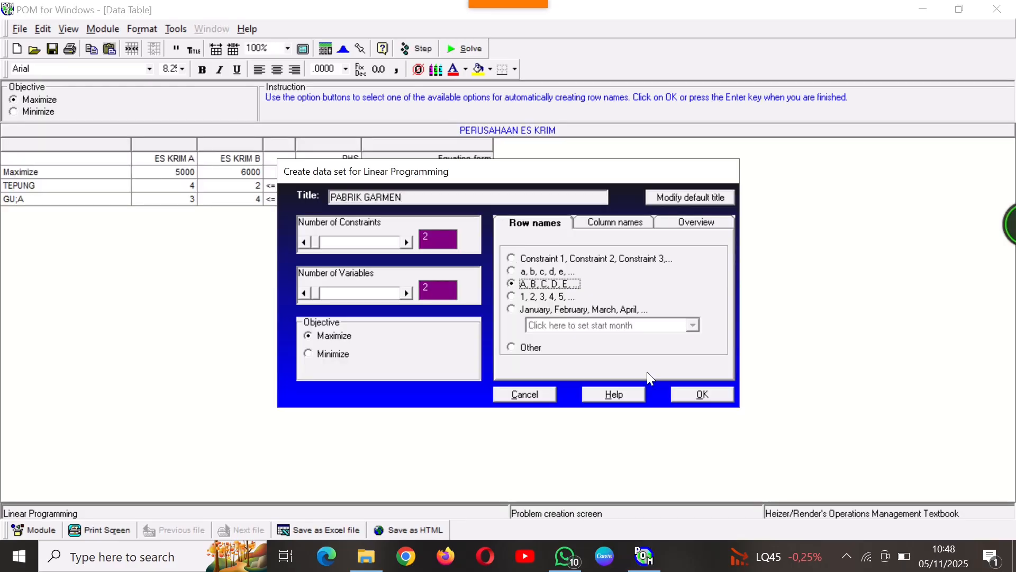
left_click(683, 395)
Name the variables PRIA and WANITA and the constraints KAIN and BENANG
left_click(195, 158)
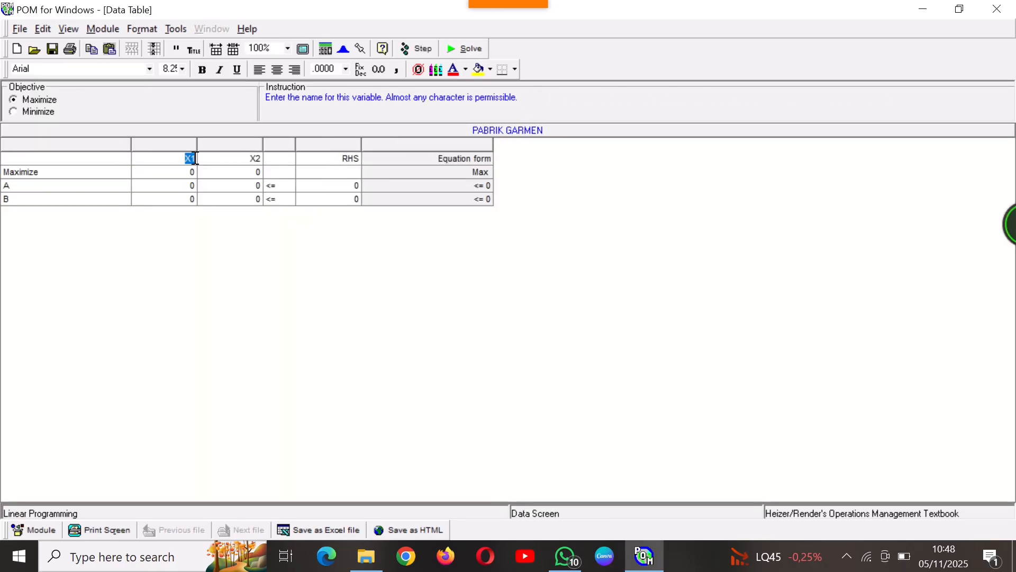
type("WANITA")
left_click(108, 190)
type("KAIN")
key("Down")
type("BENANG")
Enter coefficients 8000, 3 and 2 for PRIA and 10000, 2 and 3 for WANITA in the Maximize, KAIN and BENANG rows
left_click(191, 172)
type("8000")
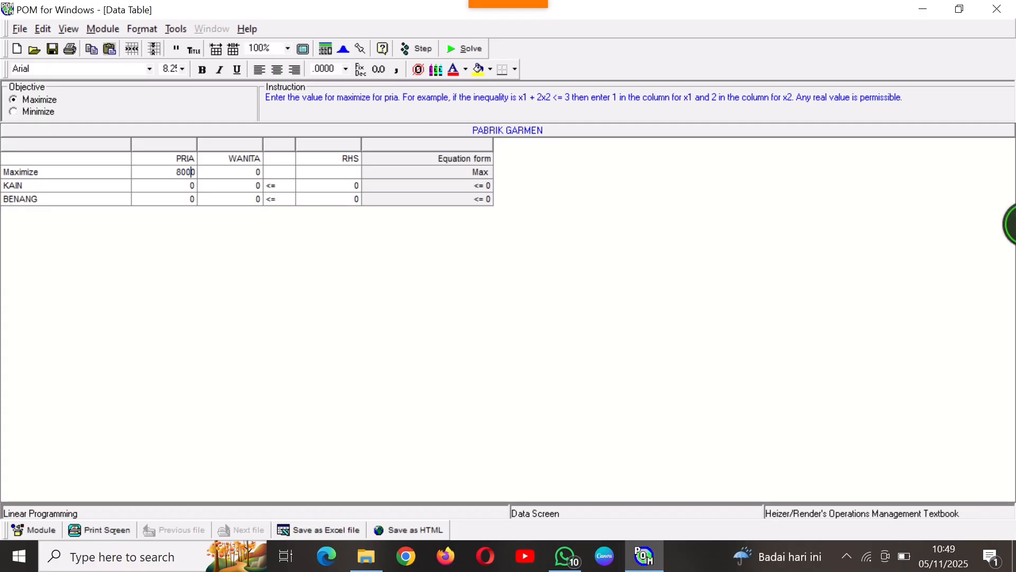
key("Down")
type("2")
key("Down")
type("3")
left_click(188, 185)
type("3")
key("Down")
type("2")
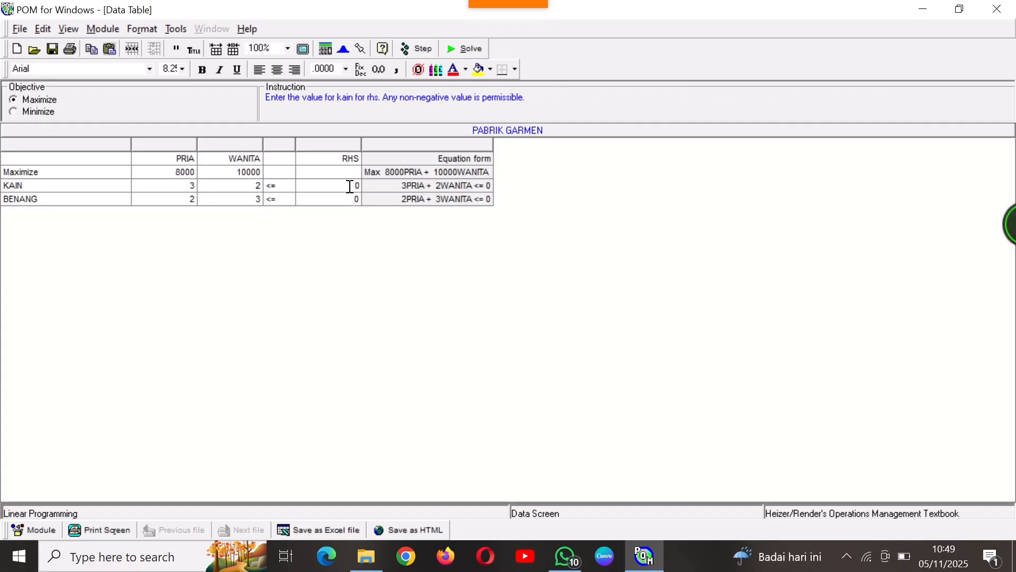
Set the RHS to 120 for KAIN and 140 for BENANG and solve the garment problem
type("140")
left_click(457, 49)
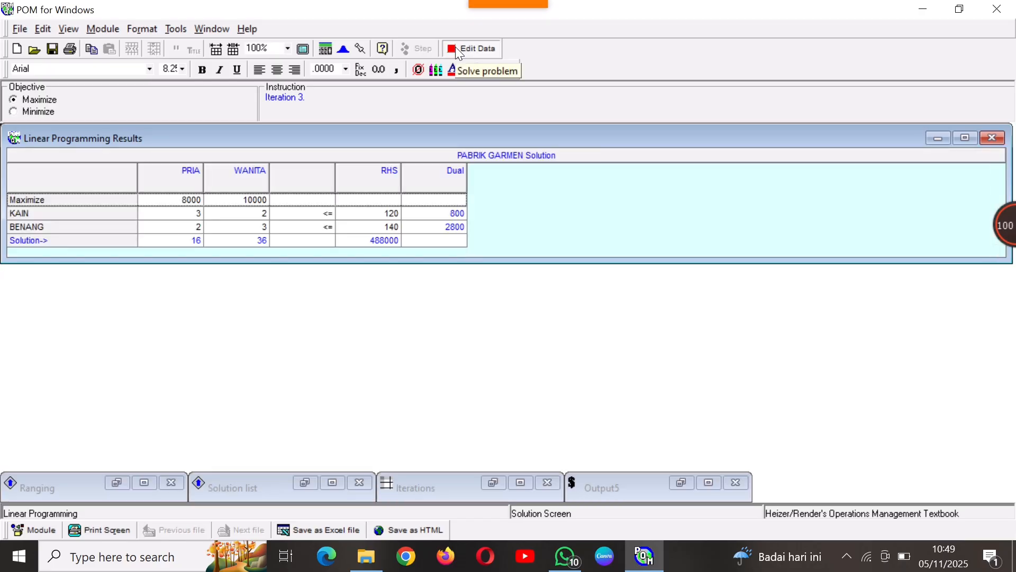
left_click(548, 301)
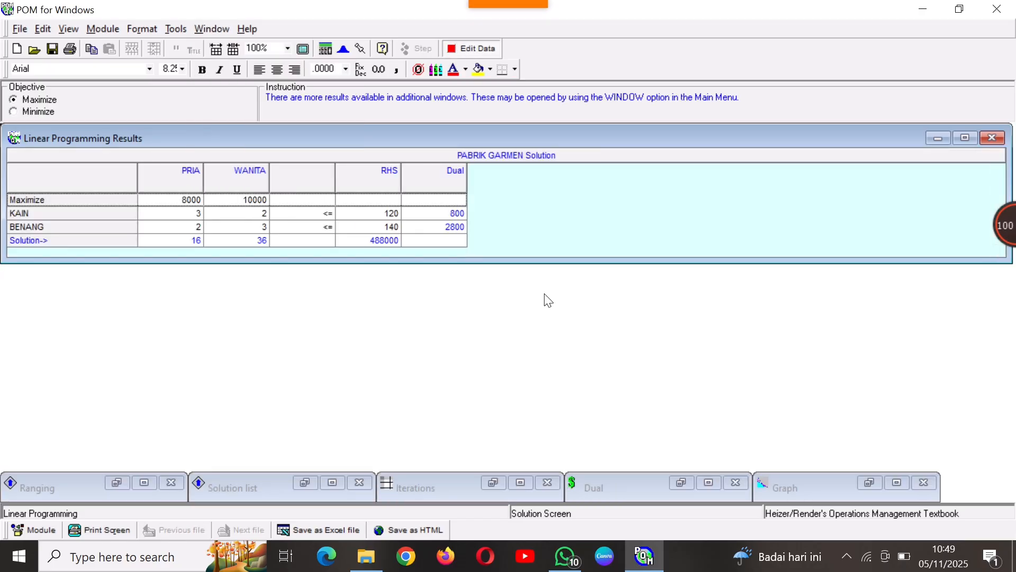
Show the Ranging and Solution list results of the garment problem and stack them below the Linear Programming Results
left_click(224, 27)
left_click(238, 120)
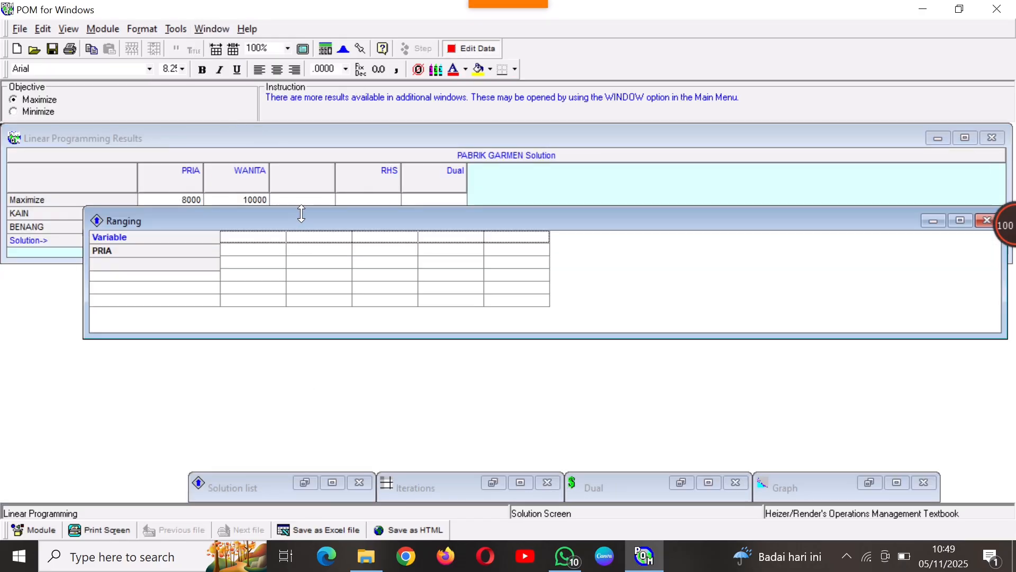
left_click_drag(344, 215, 262, 259)
left_click(206, 26)
left_click(249, 136)
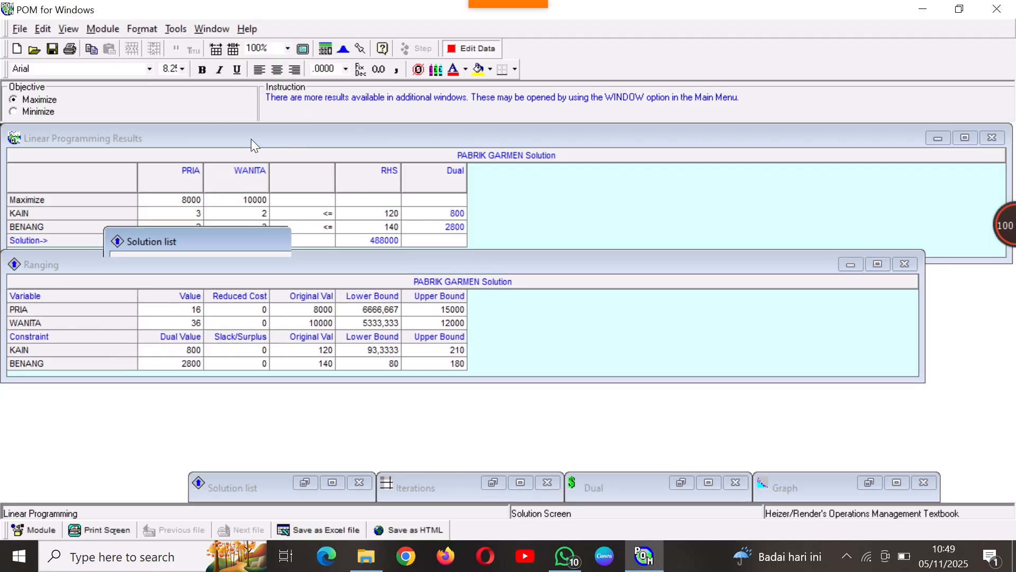
left_click_drag(351, 235, 246, 376)
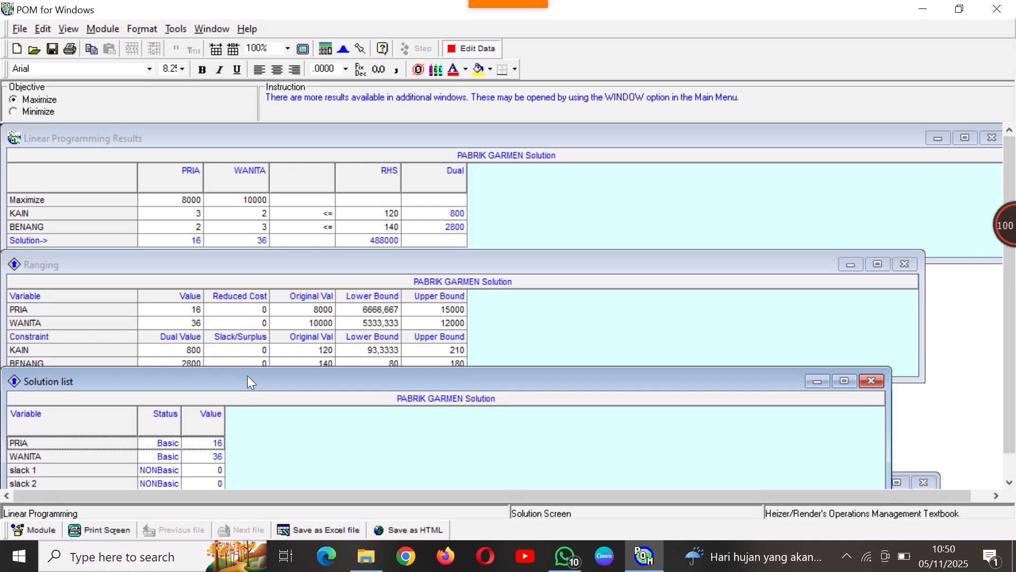
Show the Iterations results of the garment problem and place them beside the stacked result windows
left_click(217, 30)
left_click(248, 156)
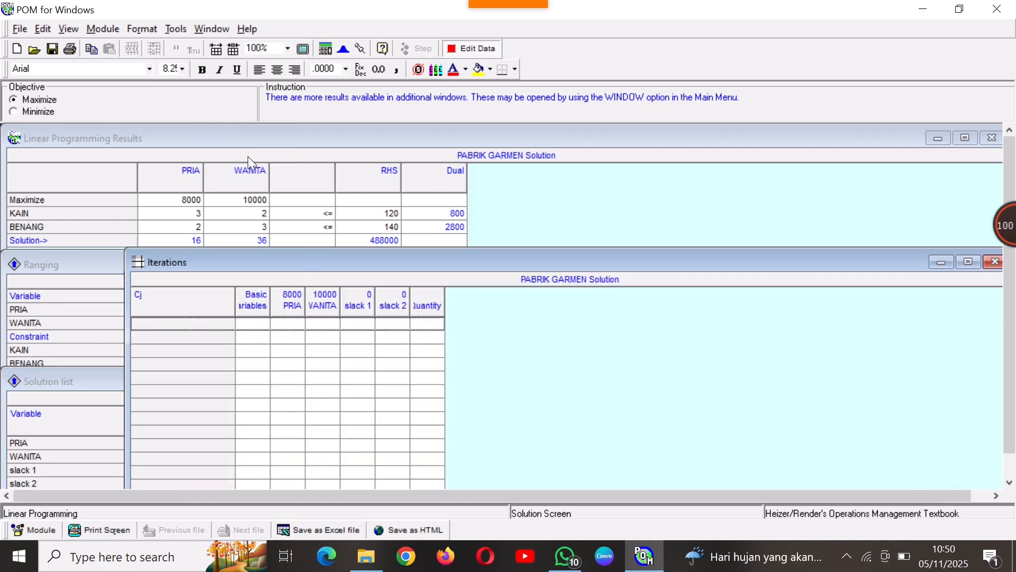
left_click_drag(319, 263, 661, 175)
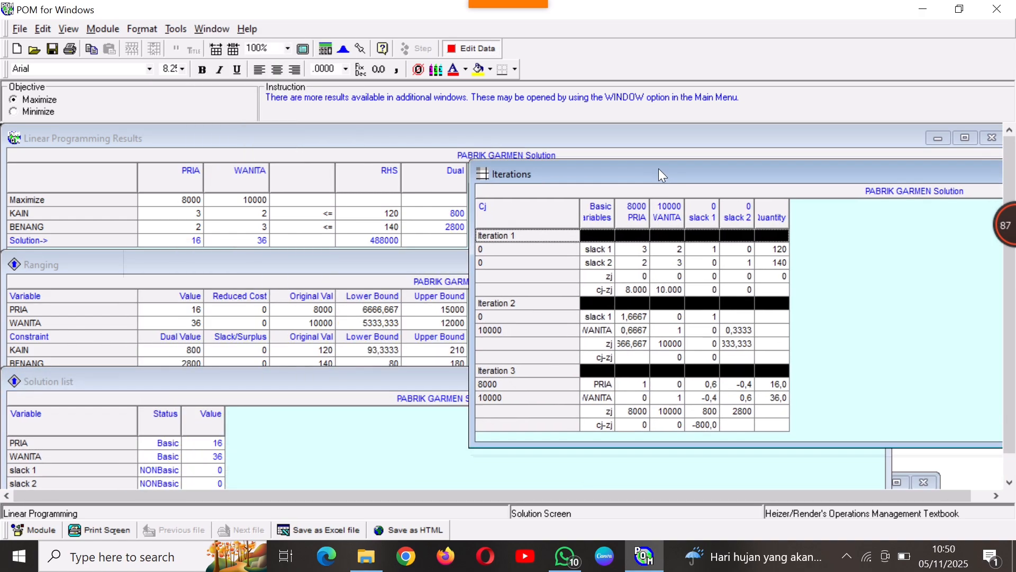
Show the Dual results of the garment problem in front of the other result windows and display the Graph
left_click(210, 29)
left_click(243, 171)
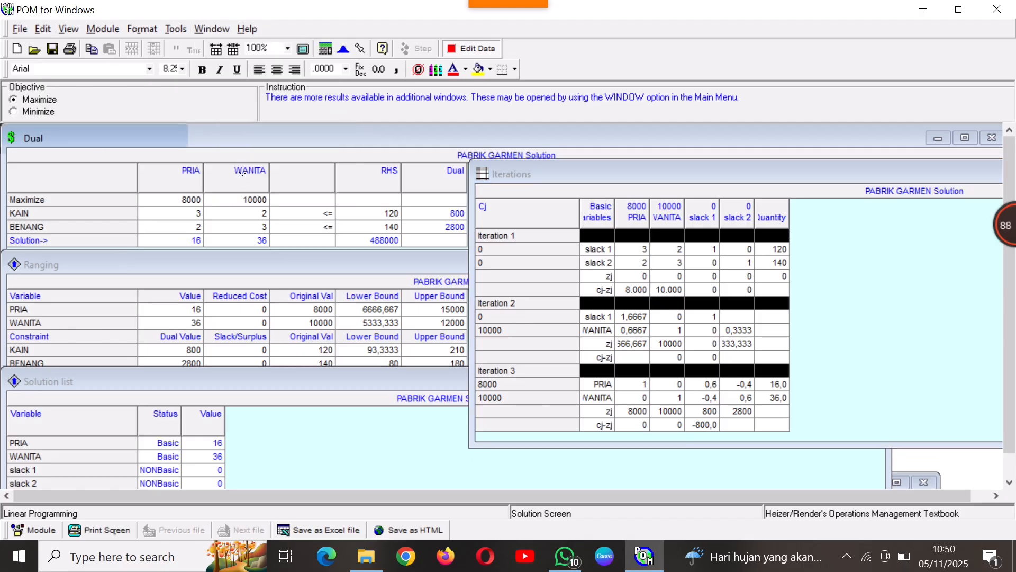
left_click_drag(294, 136, 455, 221)
left_click(217, 29)
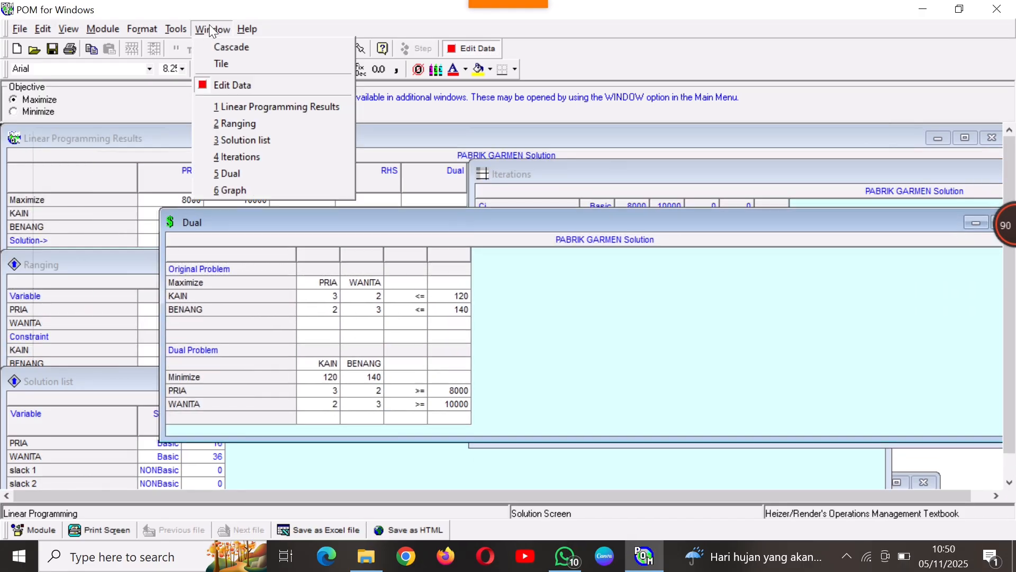
left_click(254, 186)
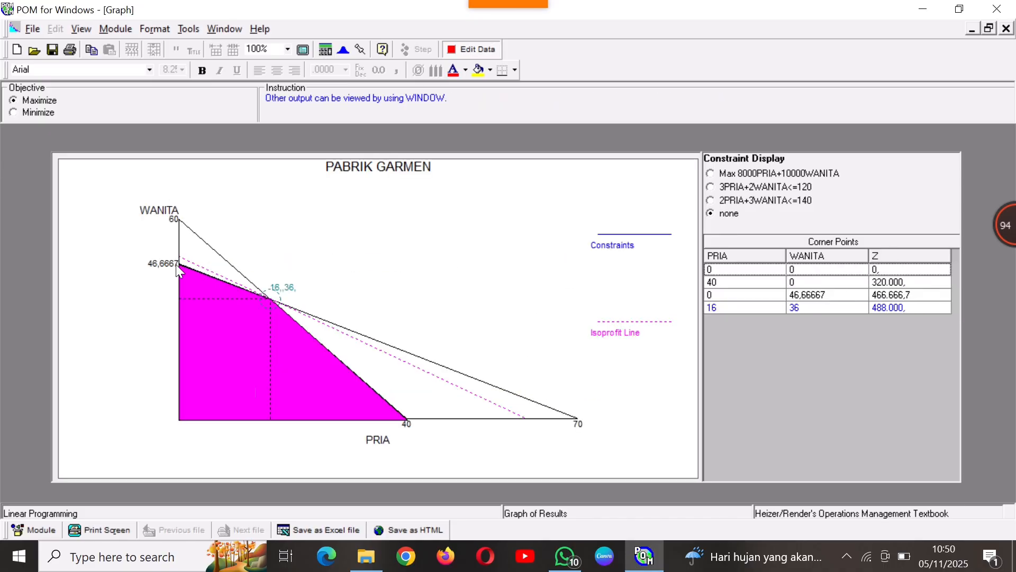
Create a new linear programming data set titled PERUSAHAAN BARANG with A, B, C row names, discarding the unsaved garment data
mouse_move(516, 3)
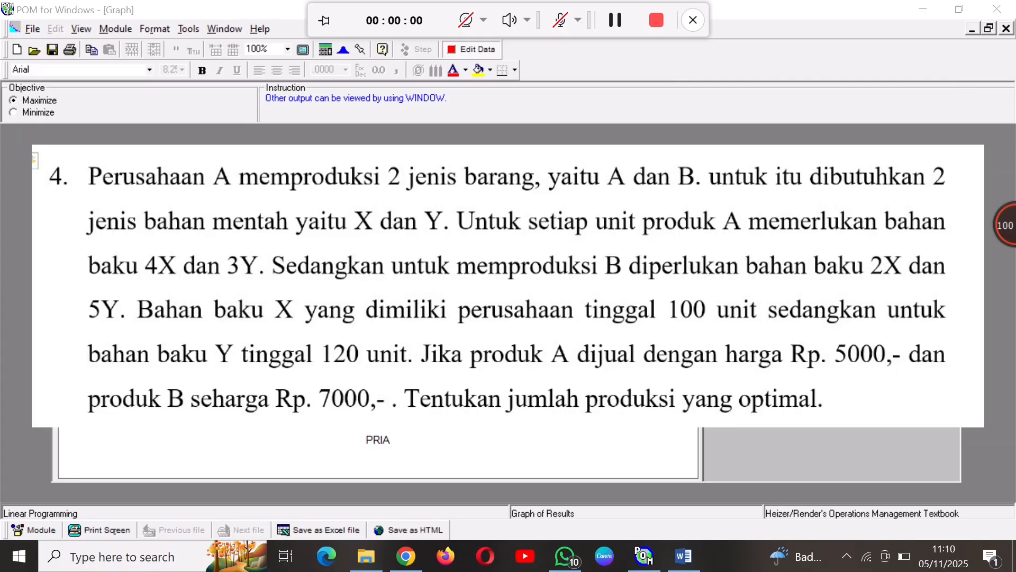
left_click(30, 28)
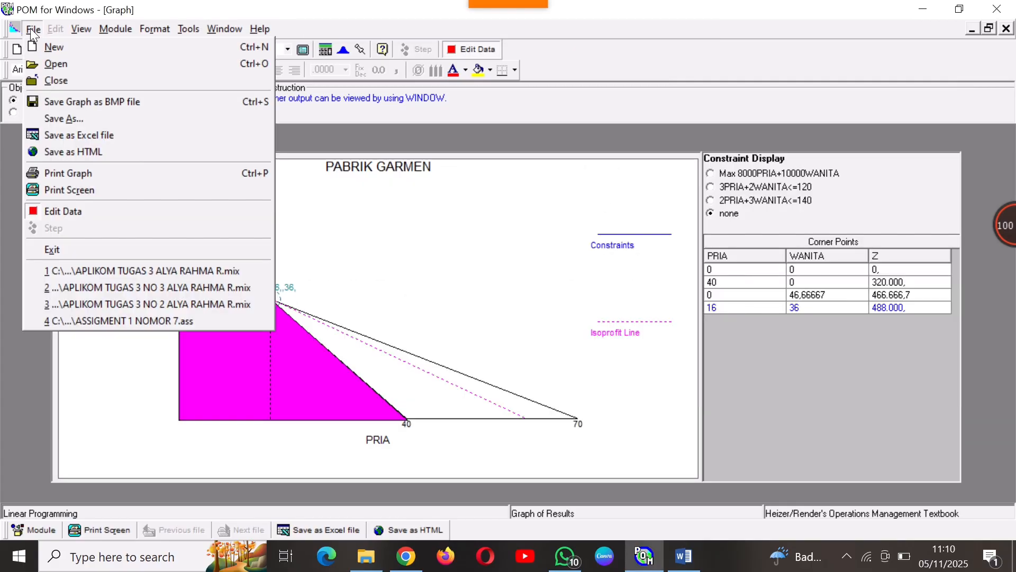
left_click(64, 47)
left_click(509, 328)
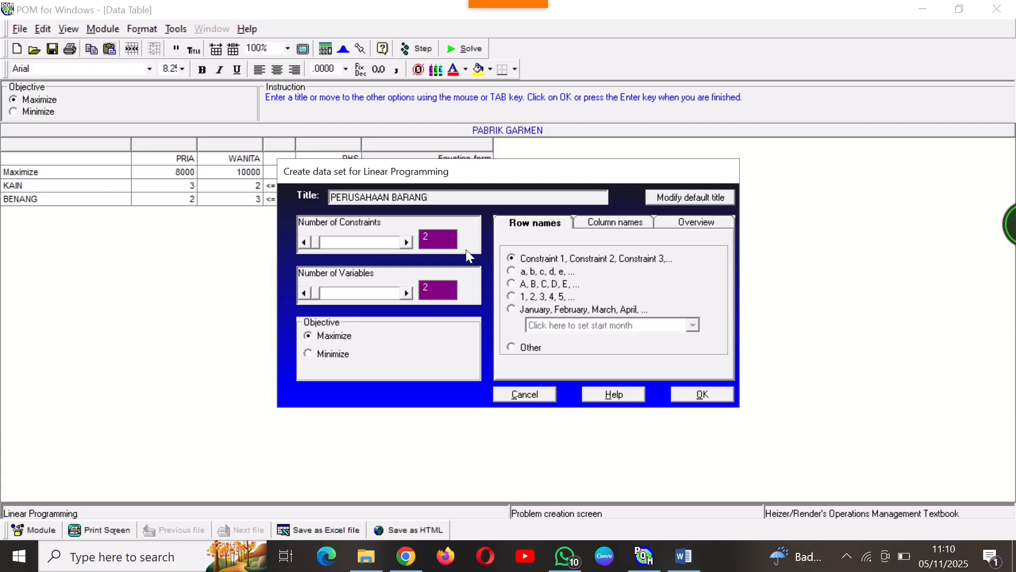
left_click(545, 284)
left_click(701, 392)
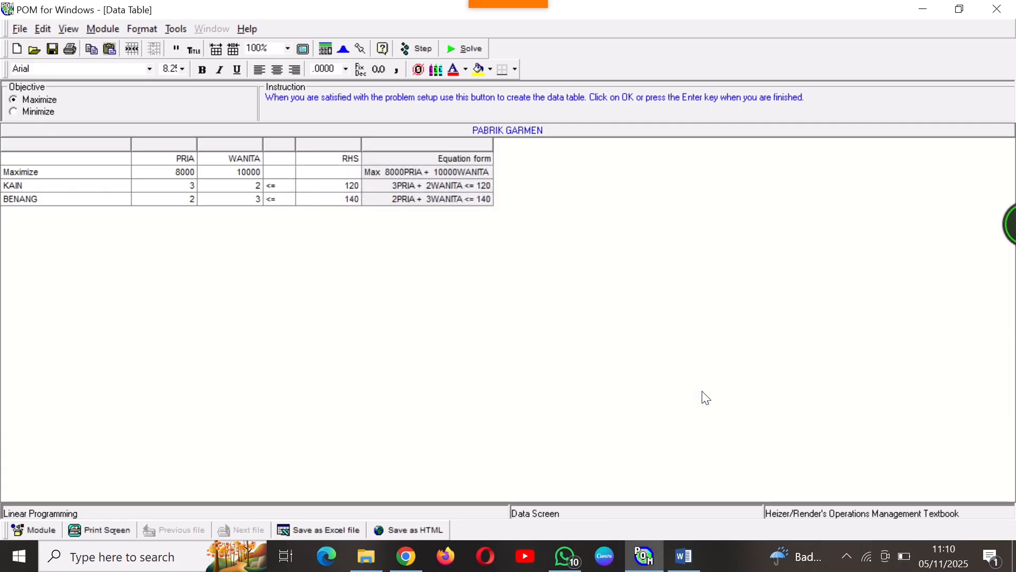
Name the variables PRODUK A and PRODUK B and the constraints BAHAN BAKU X and BAHAN BAKU Y
left_click(58, 186)
type("BAHAN BAKU")
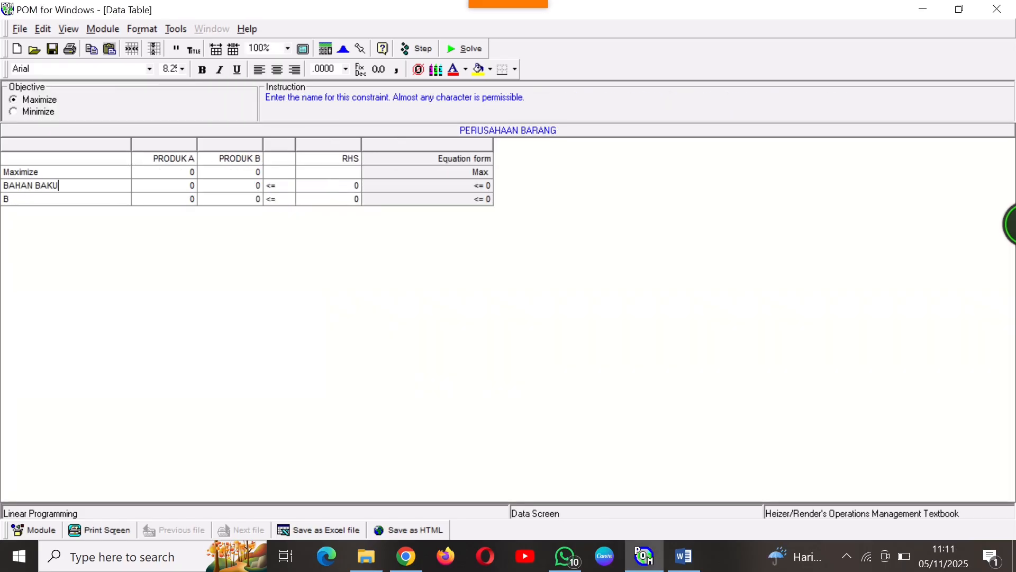
Enter coefficients 5000, 4 and 3 for PRODUK A and 7000, 2 and 5 for PRODUK B in the Maximize and BAHAN BAKU rows
left_click(183, 173)
type("5000")
key("Down")
type("4")
key("Down")
type("3")
key("Up")
key("Up")
key("Right")
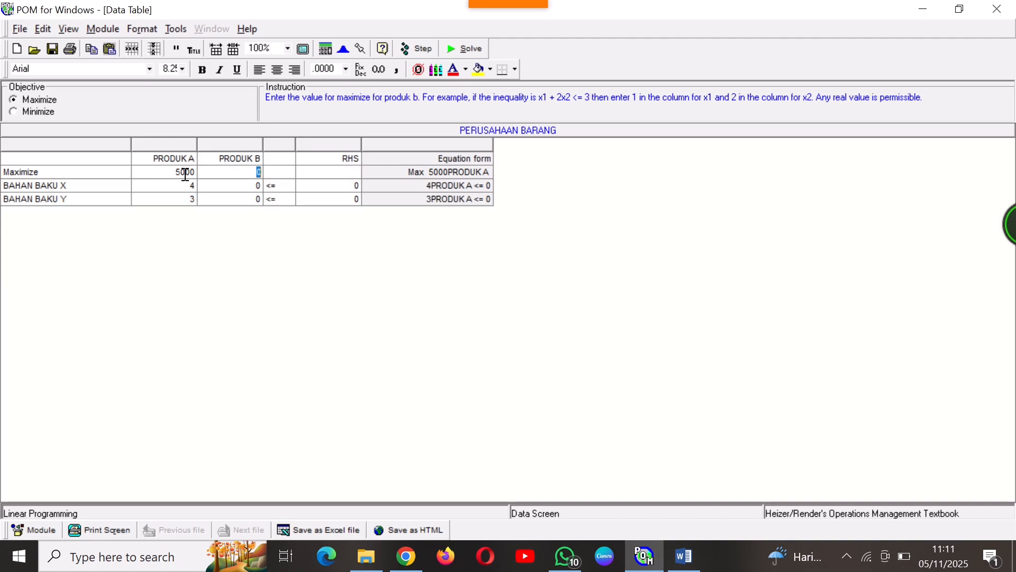
type("7000")
key("Down")
Set the RHS to 100 for BAHAN BAKU X and 120 for BAHAN BAKU Y and solve the problem
type("120")
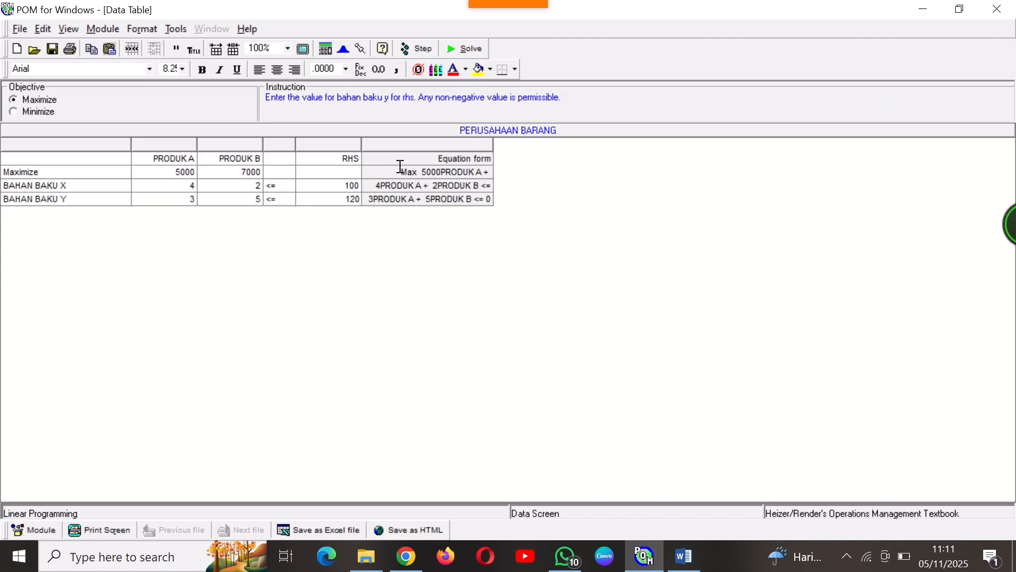
left_click(478, 49)
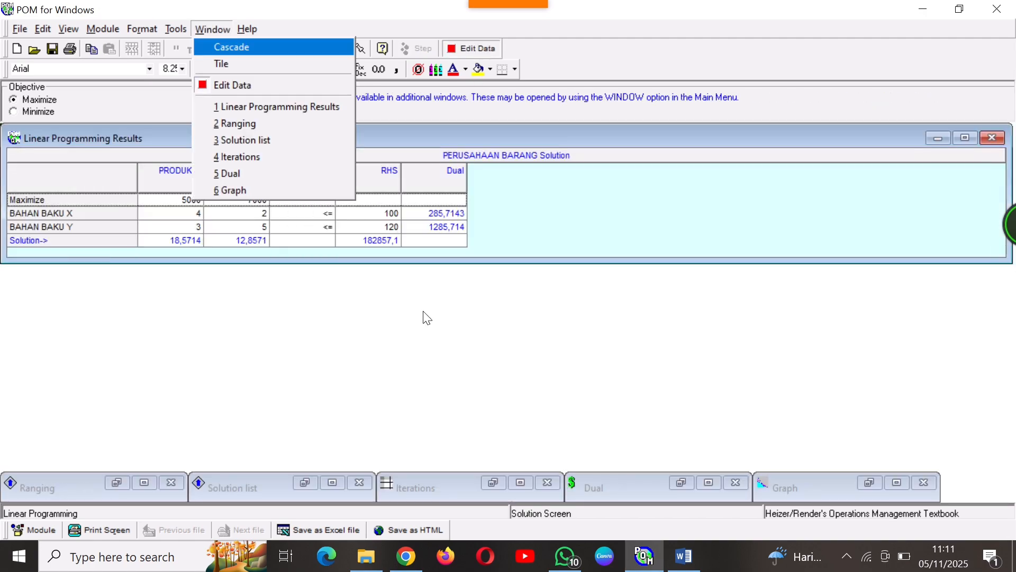
left_click(427, 318)
Show the Ranging and Solution list results of PERUSAHAAN BARANG and stack them below the Linear Programming Results
left_click(217, 29)
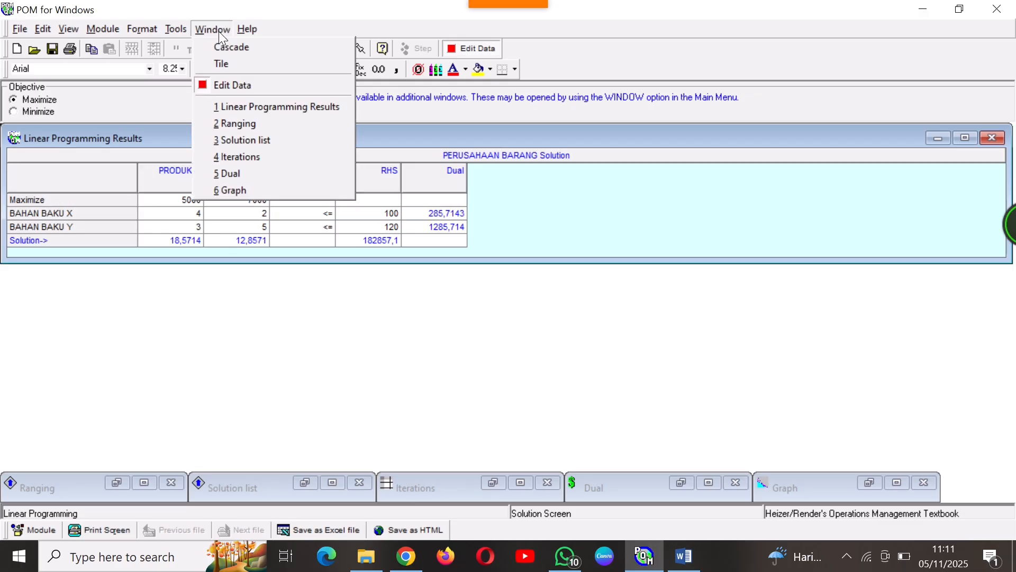
left_click(262, 125)
left_click_drag(281, 218, 208, 251)
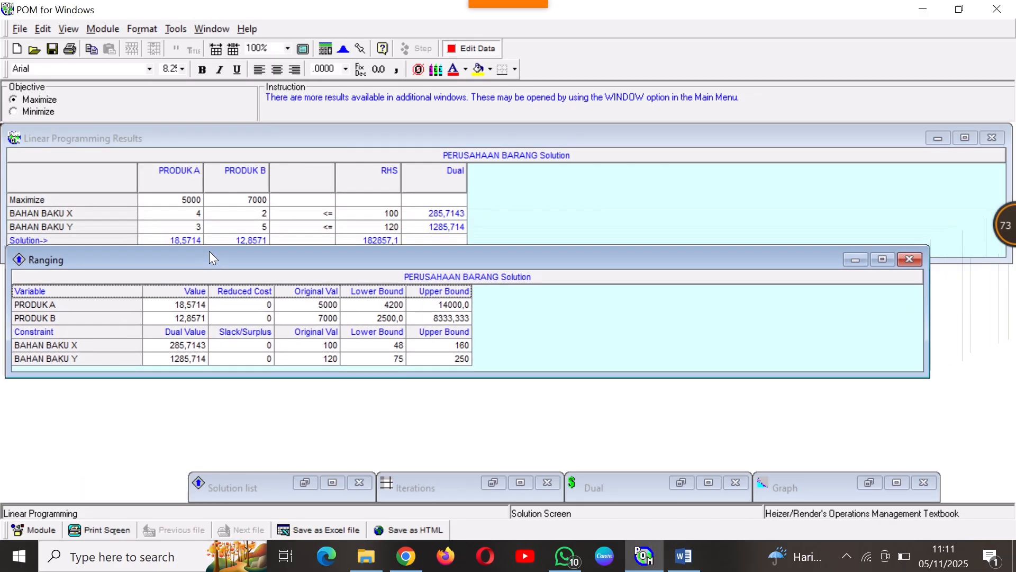
left_click(217, 30)
left_click(256, 141)
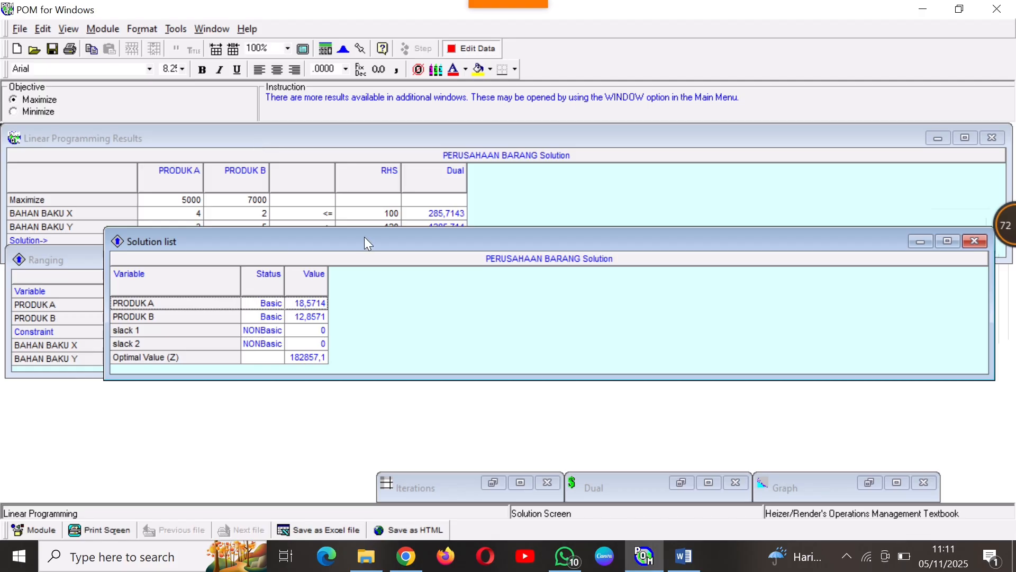
left_click_drag(364, 237, 265, 378)
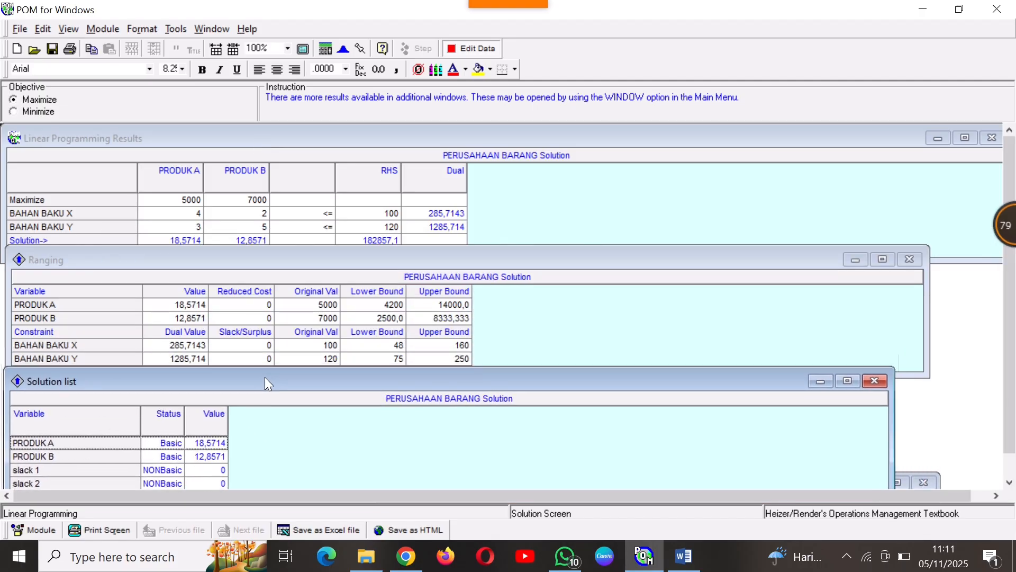
Show the Iterations results of PERUSAHAAN BARANG and place them beside the stacked result windows
left_click(218, 29)
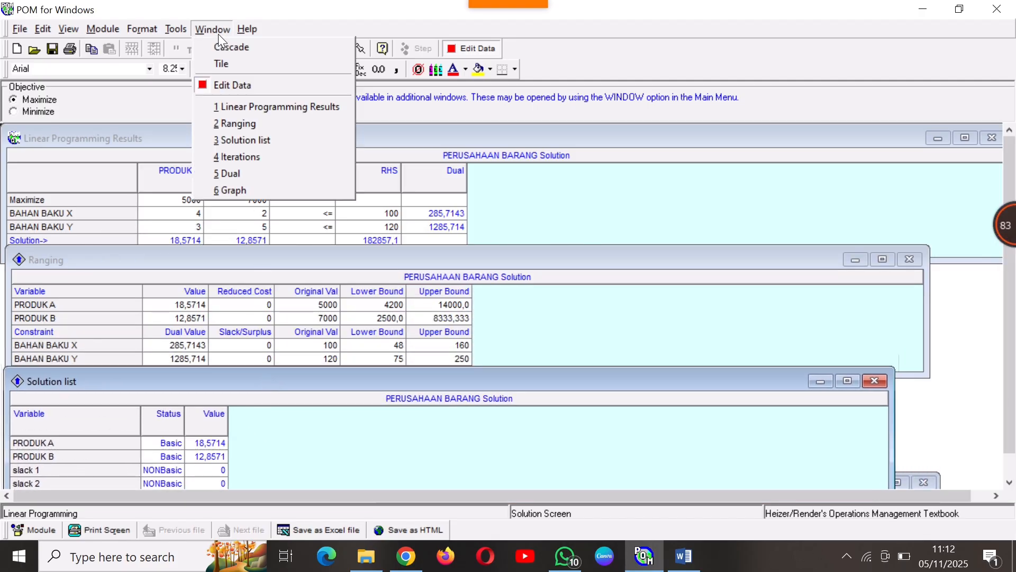
left_click(290, 158)
left_click_drag(344, 255, 419, 243)
left_click_drag(595, 207, 703, 170)
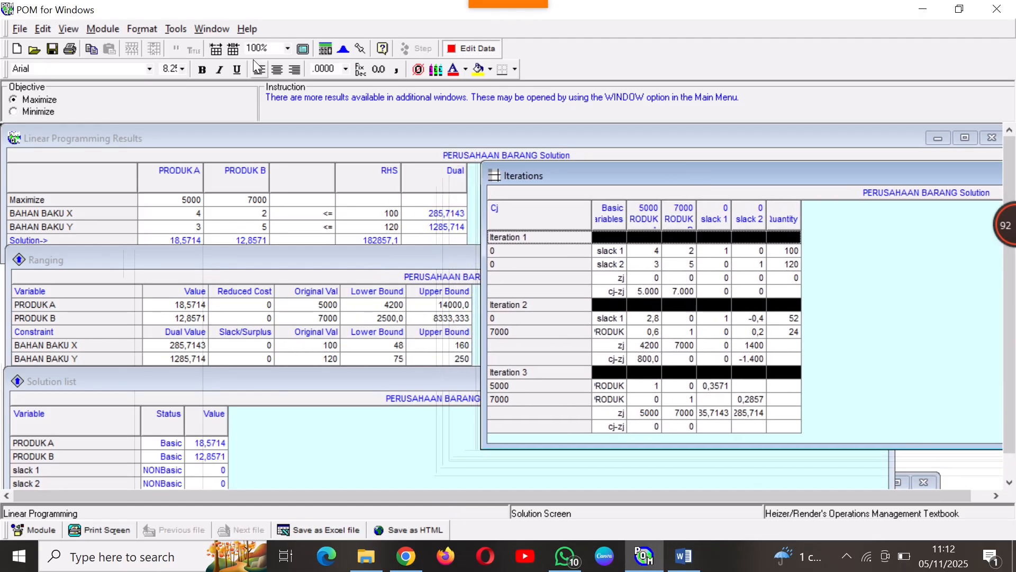
Show the Dual results of PERUSAHAAN BARANG, place them over the lower part of the other results, and open the Graph
left_click(212, 30)
left_click(272, 172)
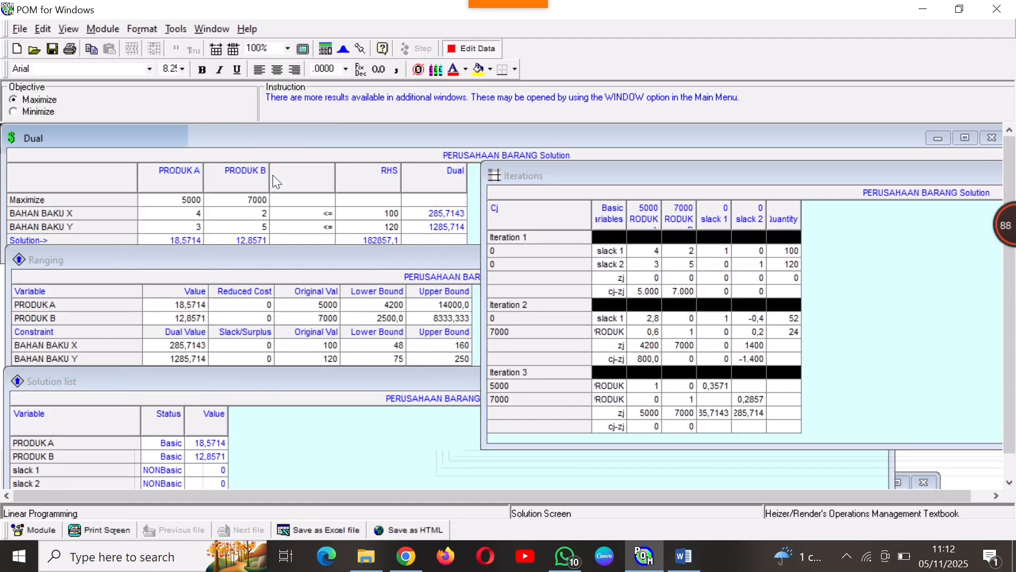
left_click_drag(287, 135, 482, 283)
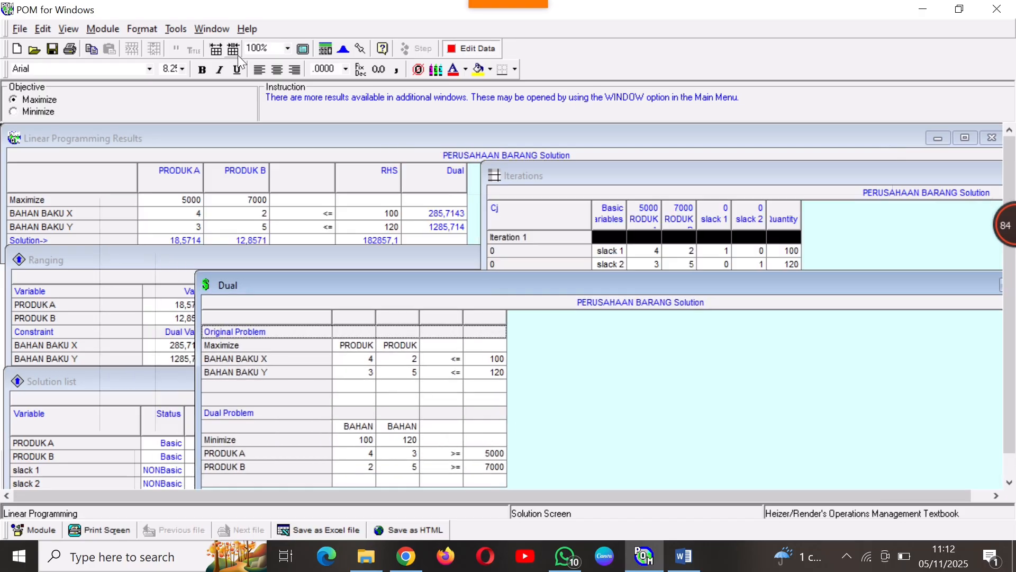
left_click(221, 28)
left_click(251, 189)
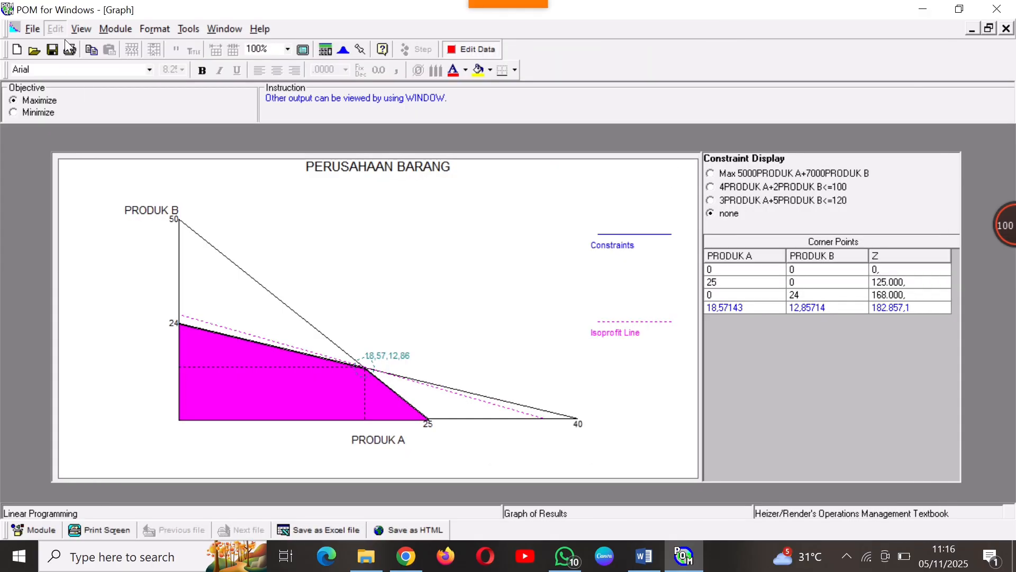
Create an unsaved-over new data set titled PERUSAHAAN BRILLIANT with 3 constraints, 2 variables, the Maximize objective and Other row names
left_click(28, 30)
left_click(36, 43)
key("n")
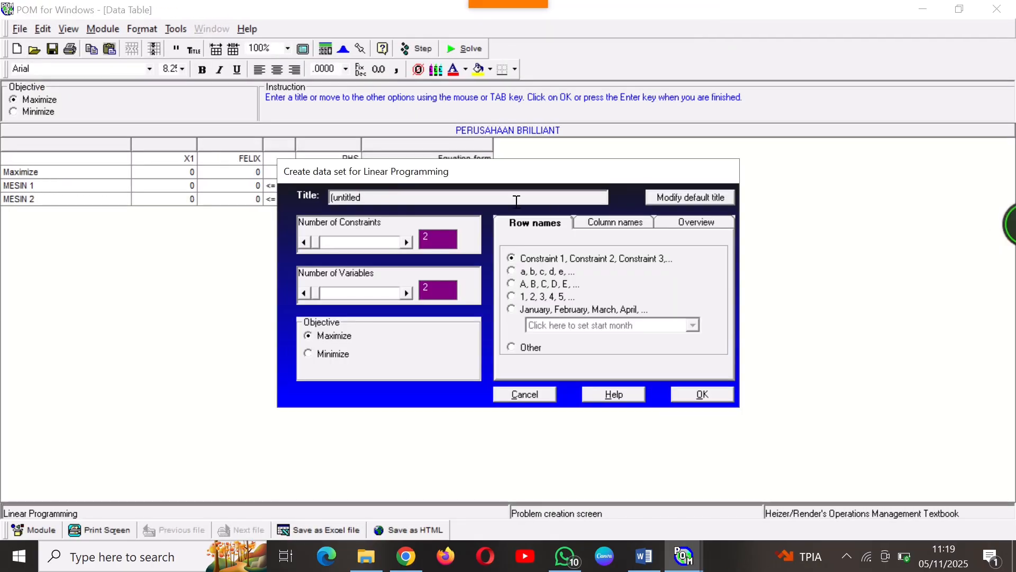
left_click(428, 239)
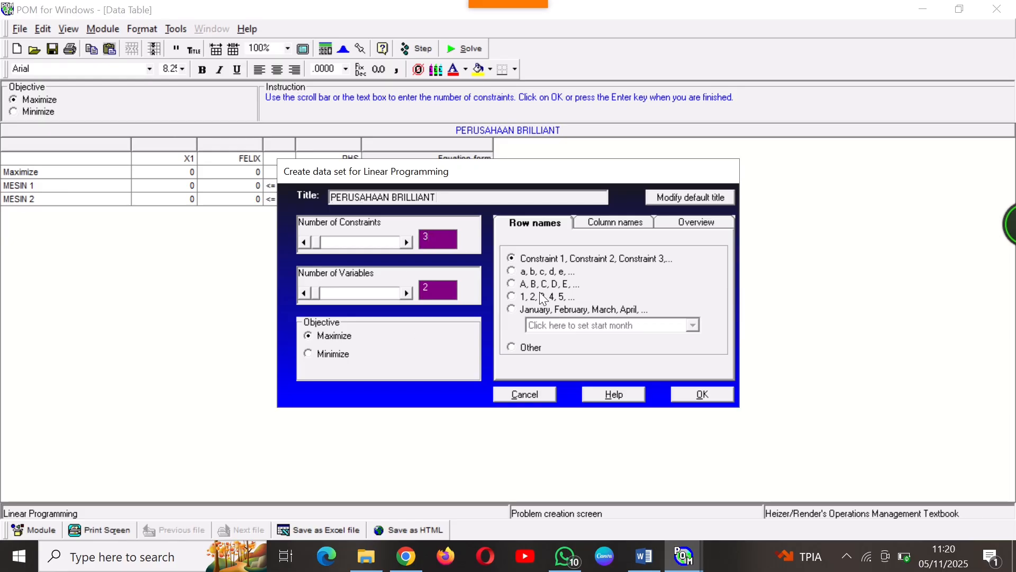
left_click(531, 347)
left_click(694, 399)
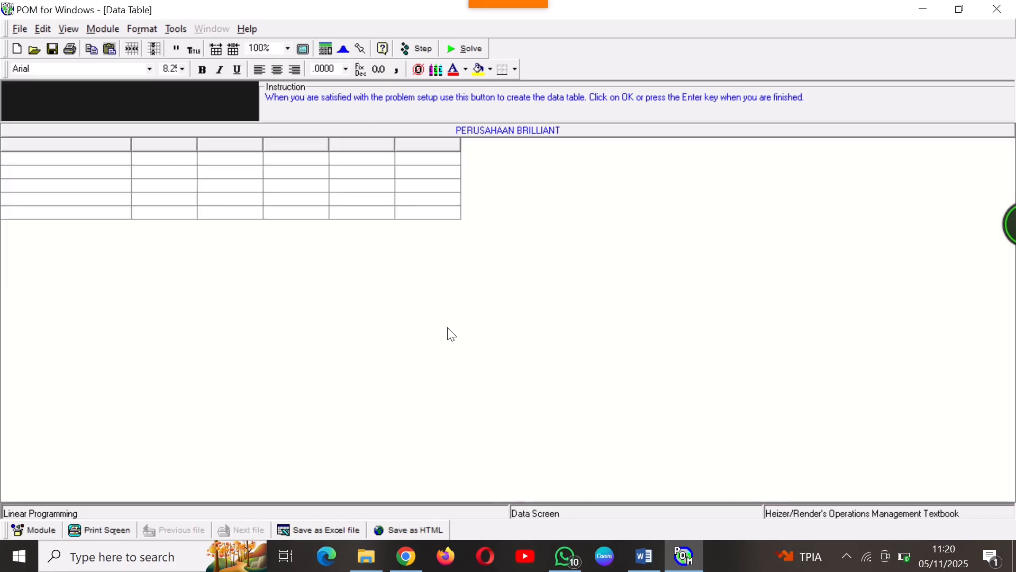
Enter coefficients 30000, 2, 0 and 6 for ITALY in the Maximize, MESIN 1, MESIN 2 and MESIN 3 rows
key("Return")
type("30000")
key("Return")
type("2")
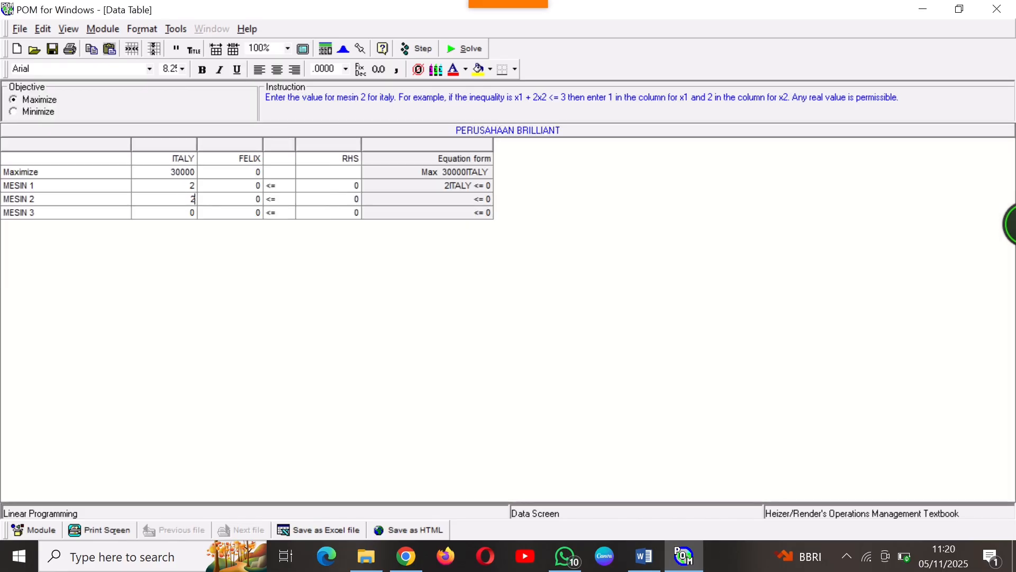
key("BackSpace")
type("0")
key("Return")
type("6")
Enter coefficients 50000, 0, 3 and 5 for FELIX in the Maximize, MESIN 1, MESIN 2 and MESIN 3 rows
left_click(245, 174)
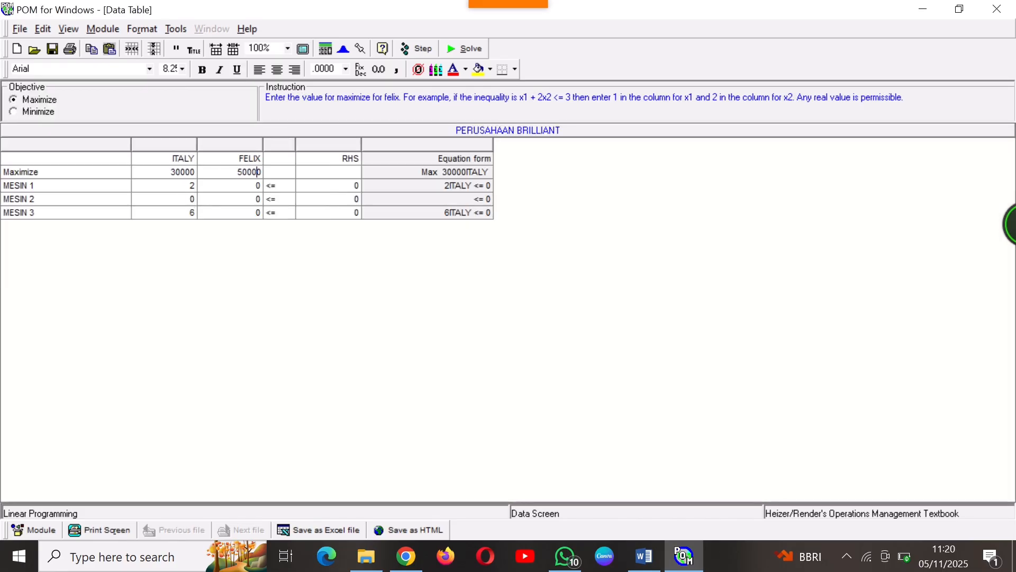
key("Return")
key("Return")
type("3")
key("Return")
type("5")
Set the RHS to 8 for MESIN 1, 15 for MESIN 2 and 30 for MESIN 3 and solve the problem
left_click(344, 187)
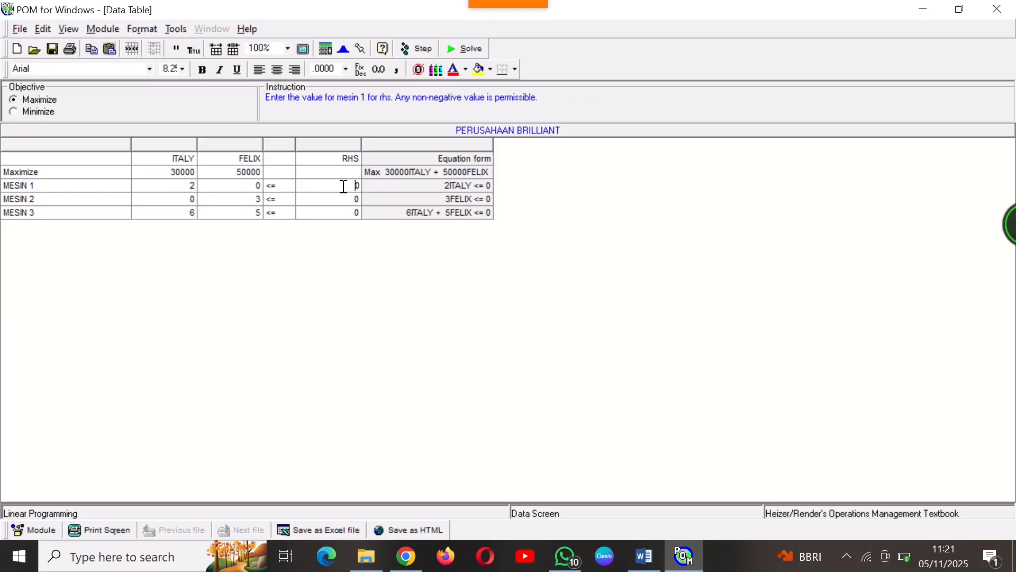
left_click(468, 47)
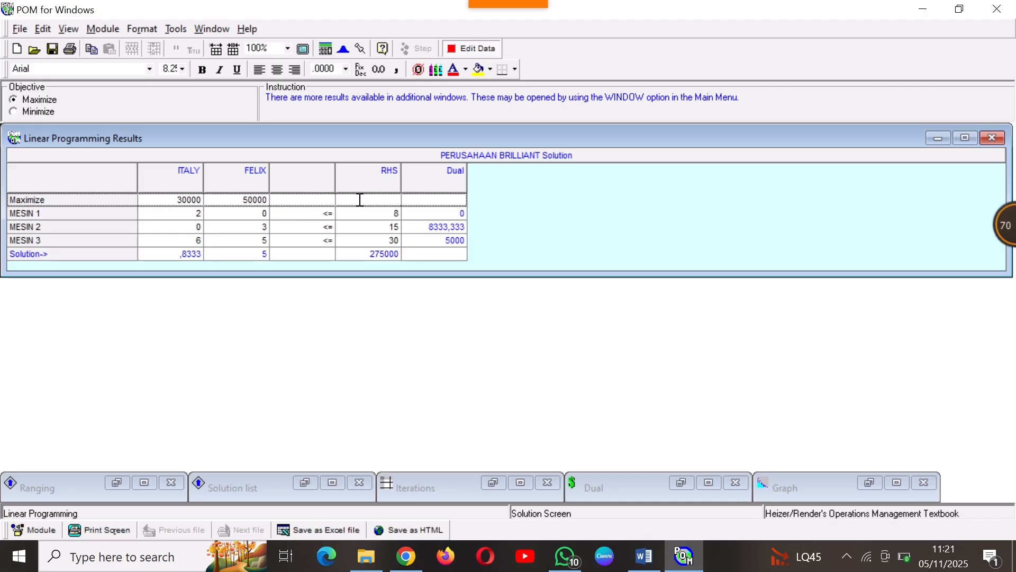
Show the Ranging and Solution list results of PERUSAHAAN BRILLIANT and stack them below the Linear Programming Results
left_click(218, 30)
left_click(248, 126)
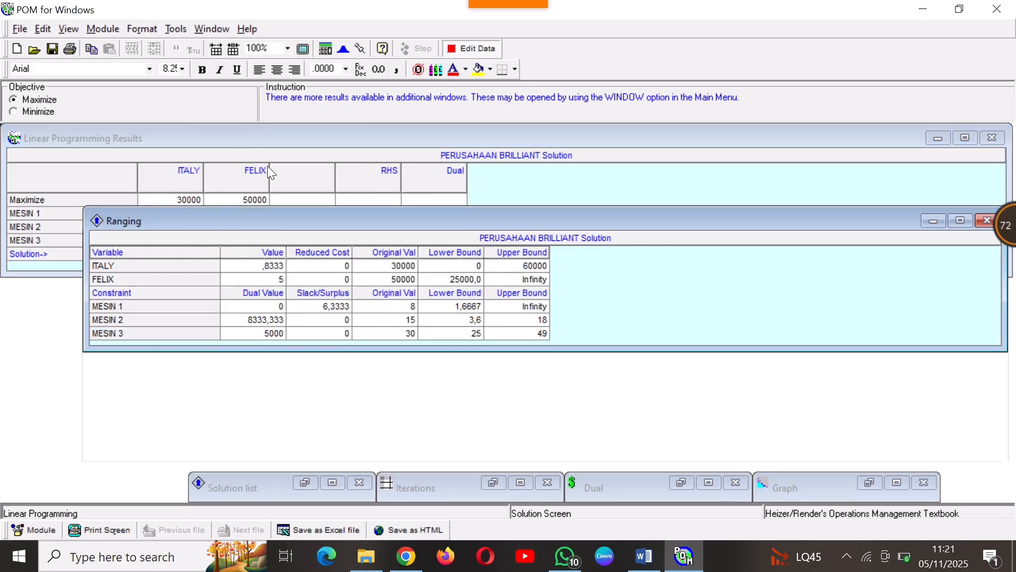
left_click_drag(297, 225, 220, 274)
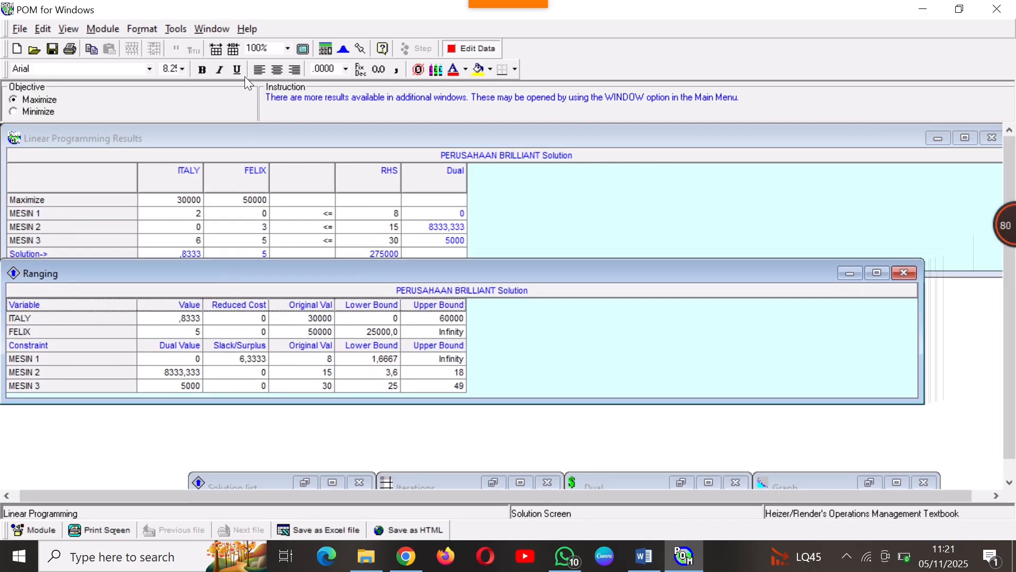
left_click(227, 31)
left_click(249, 141)
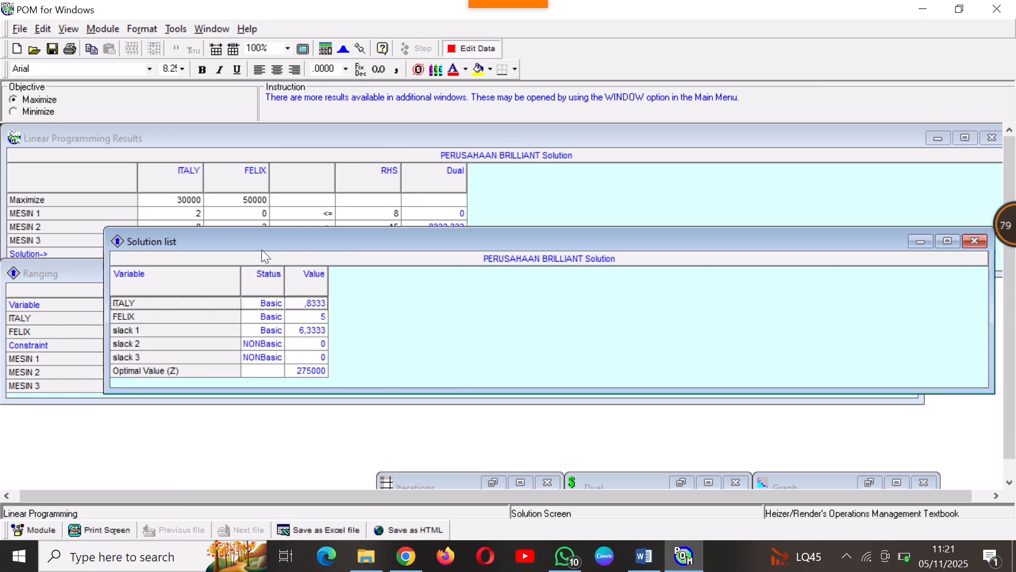
left_click_drag(262, 249, 168, 348)
Show the Iterations results of PERUSAHAAN BRILLIANT and place them beside the stacked result windows
left_click(212, 29)
left_click(267, 154)
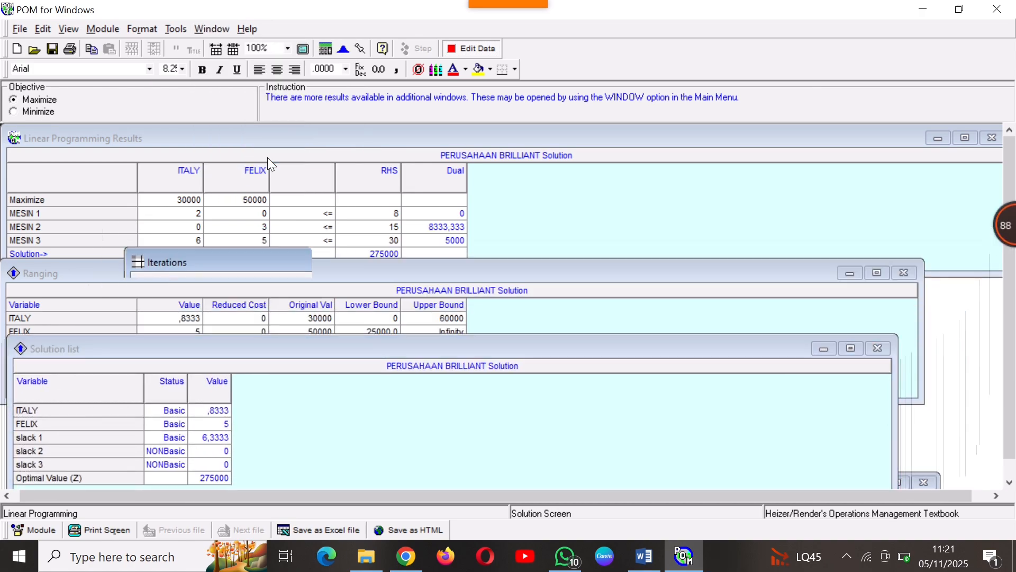
left_click_drag(294, 255, 660, 177)
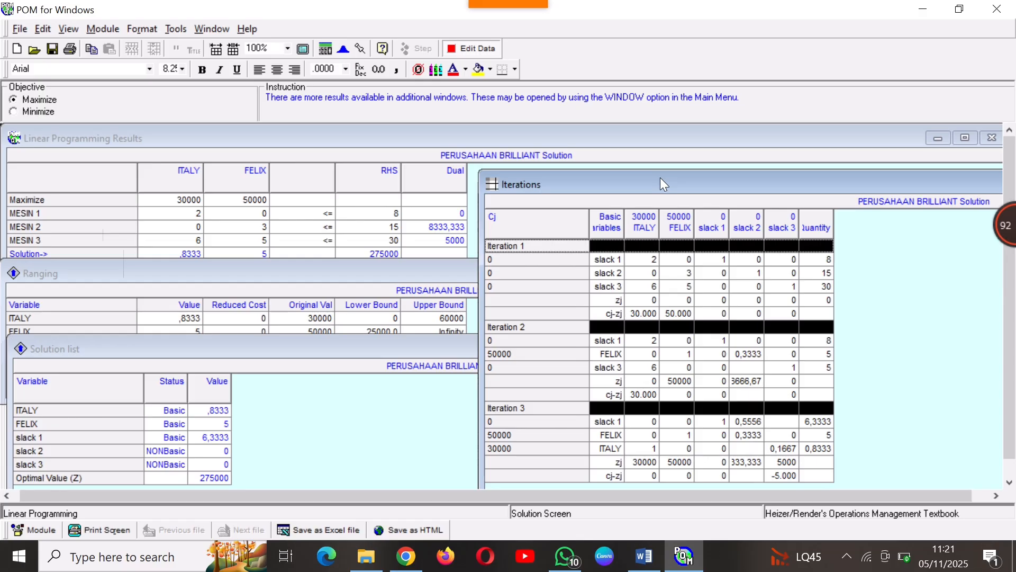
Show the Dual results of PERUSAHAAN BRILLIANT, shift them clear of the main results heading, and open the Graph
left_click(212, 29)
left_click(269, 172)
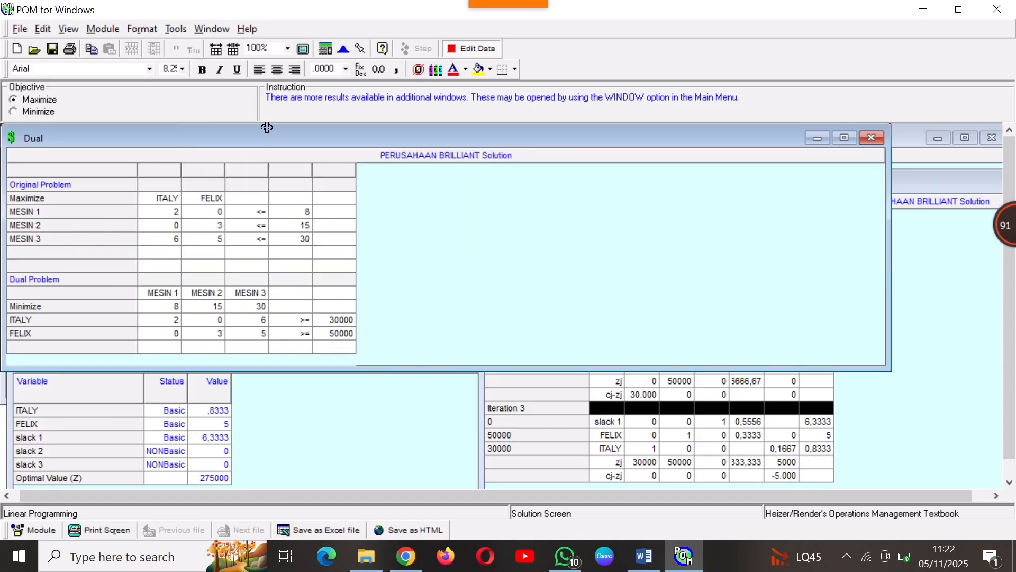
left_click_drag(305, 134, 426, 155)
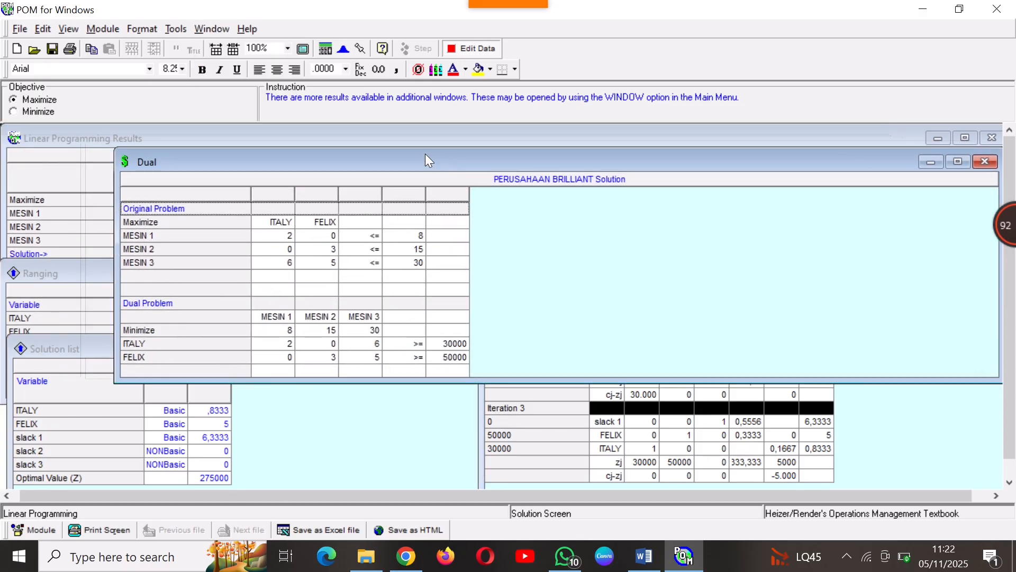
left_click(227, 29)
left_click(271, 190)
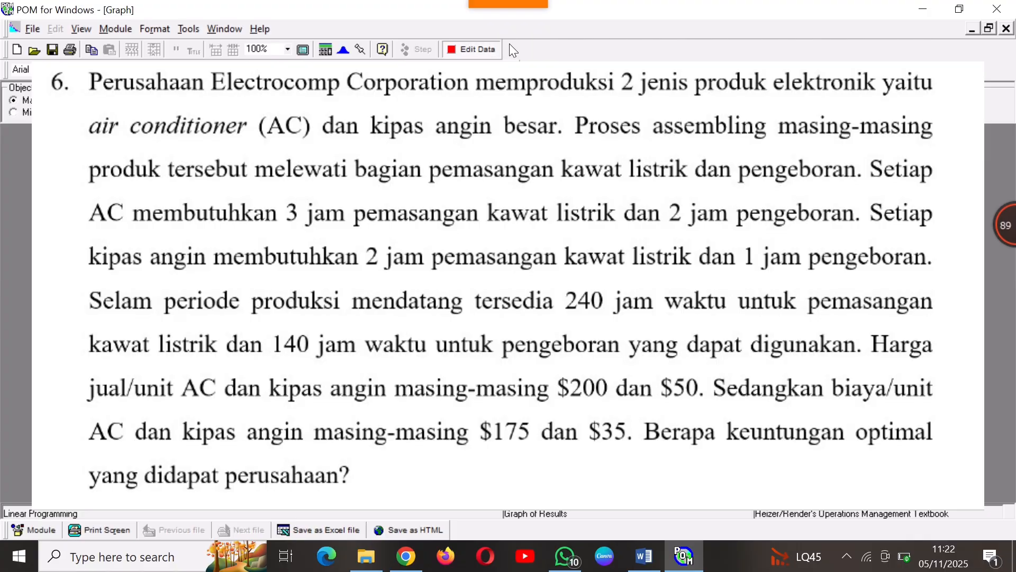
Create a new data set titled PERUSAHAAN ELECTROCORPORATION with 2 constraints, 2 variables and the Maximize objective, without saving the previous data
mouse_move(508, 5)
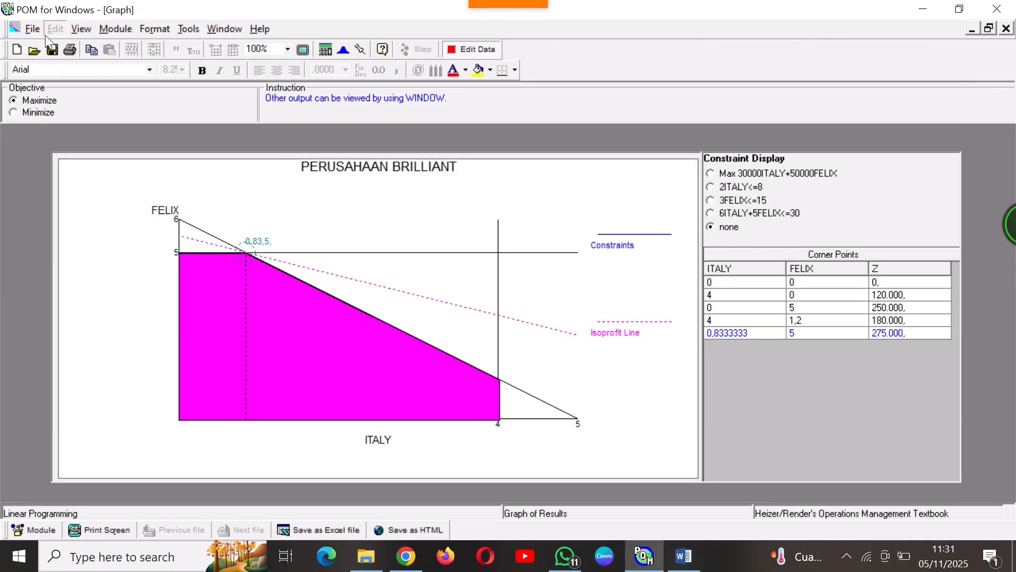
left_click(36, 31)
left_click(40, 46)
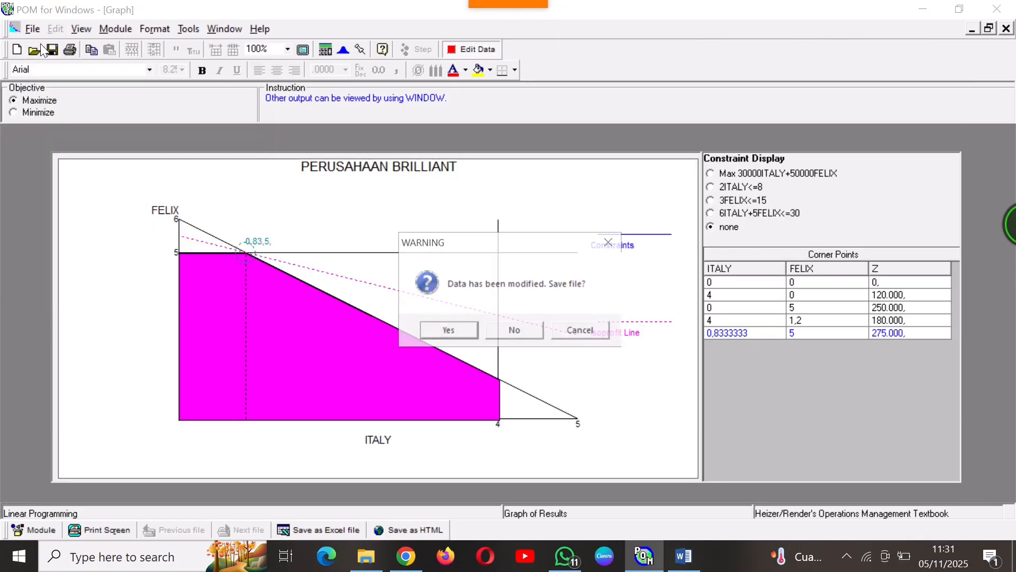
left_click(516, 330)
type("PERUSAHAAN")
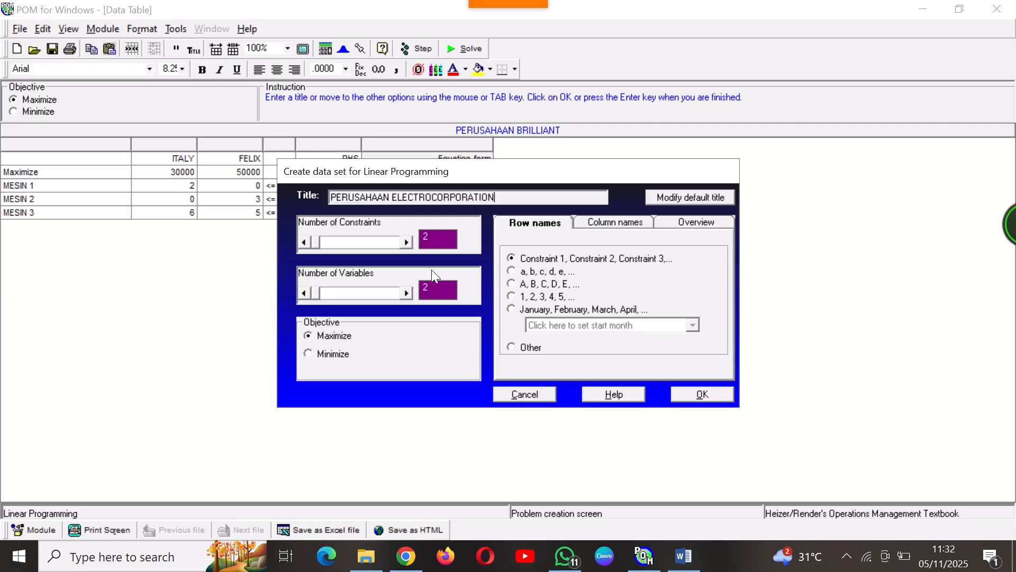
type(" ELECTROCORPORATION")
left_click(685, 390)
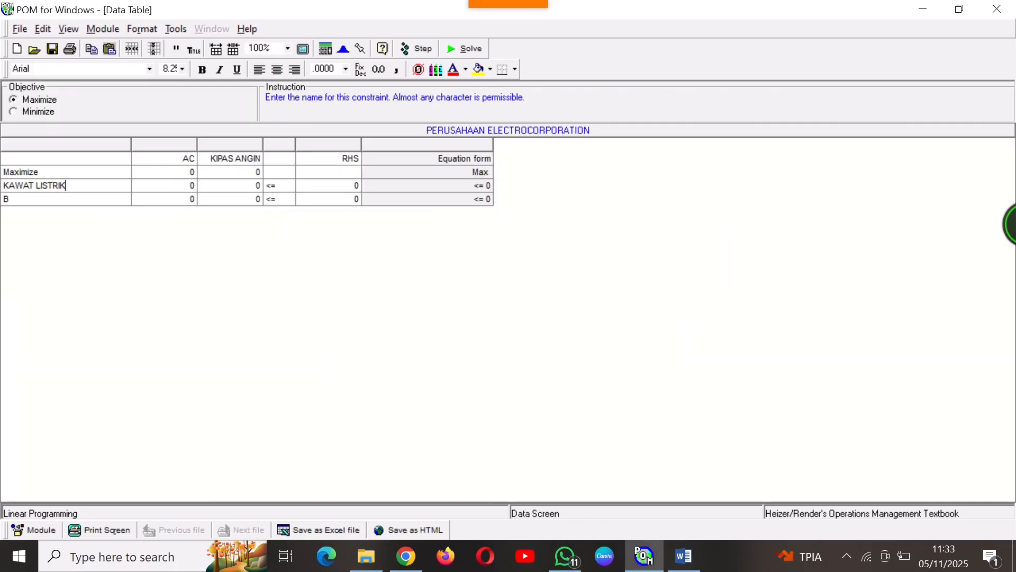
Name the second constraint PENGEBORAN and enter coefficients 25, 3, 2 for AC and 15, 2, 1 for KIPAS ANGIN
type("ORAN")
key("Right")
key("Up")
key("Up")
type("25")
key("Down")
type("3")
key("Down")
type("2")
key("Right")
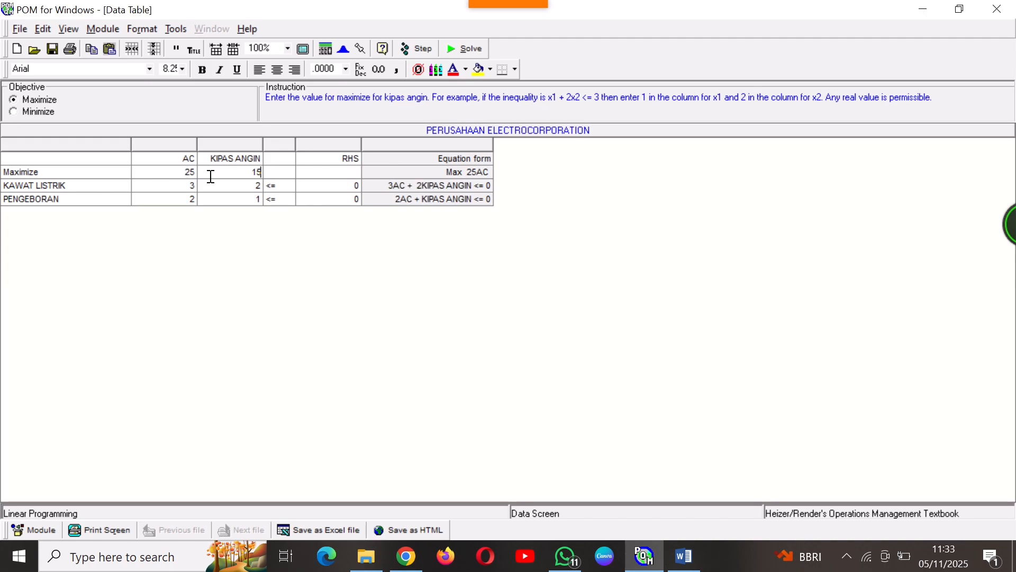
Set the RHS to 240 for KAWAT LISTRIK and 140 for PENGEBORAN and solve the problem
left_click(466, 50)
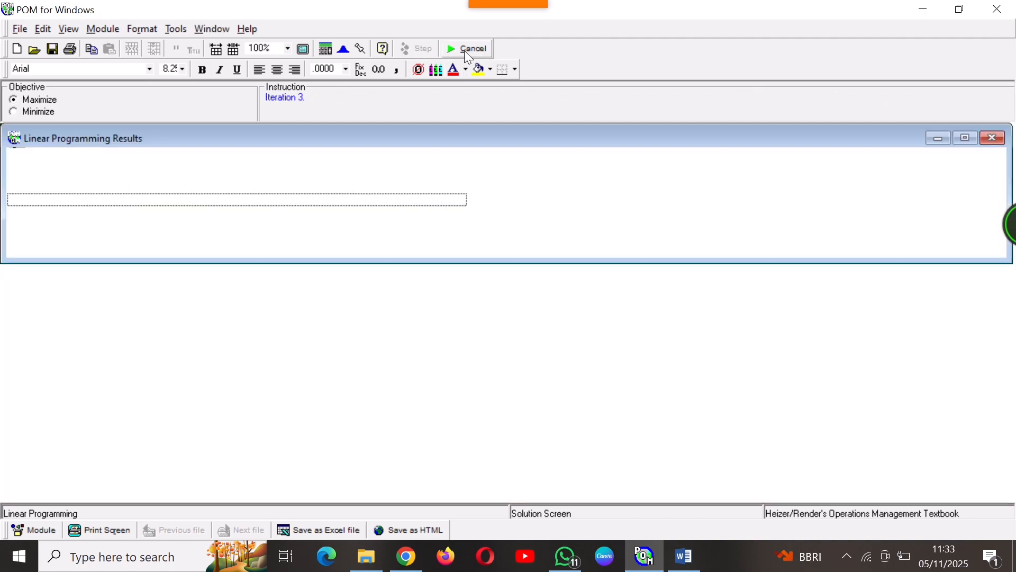
left_click(513, 334)
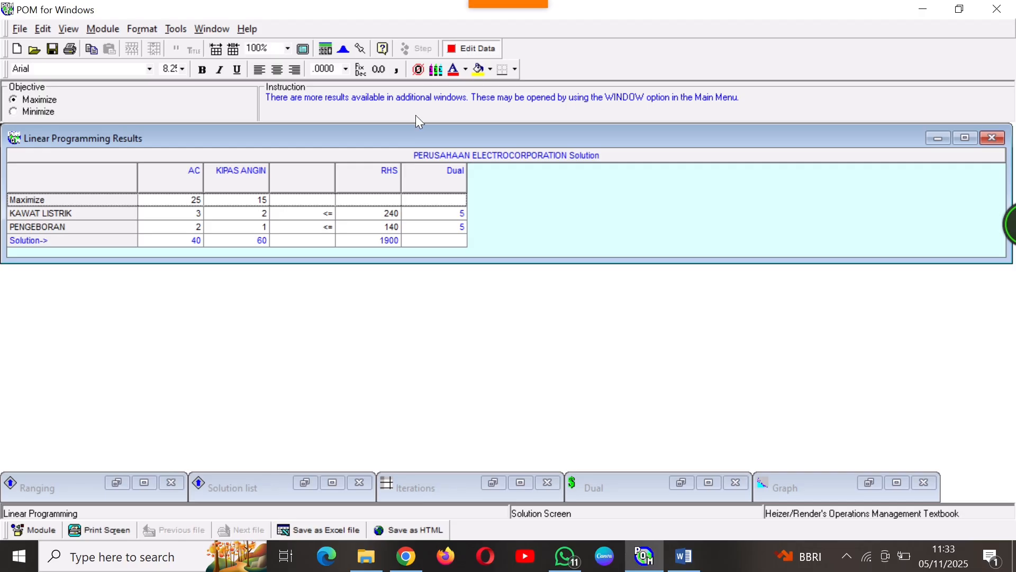
Show the Ranging and Solution list results of PERUSAHAAN ELECTROCORPORATION and stack them below the Linear Programming Results
left_click(200, 29)
left_click(247, 127)
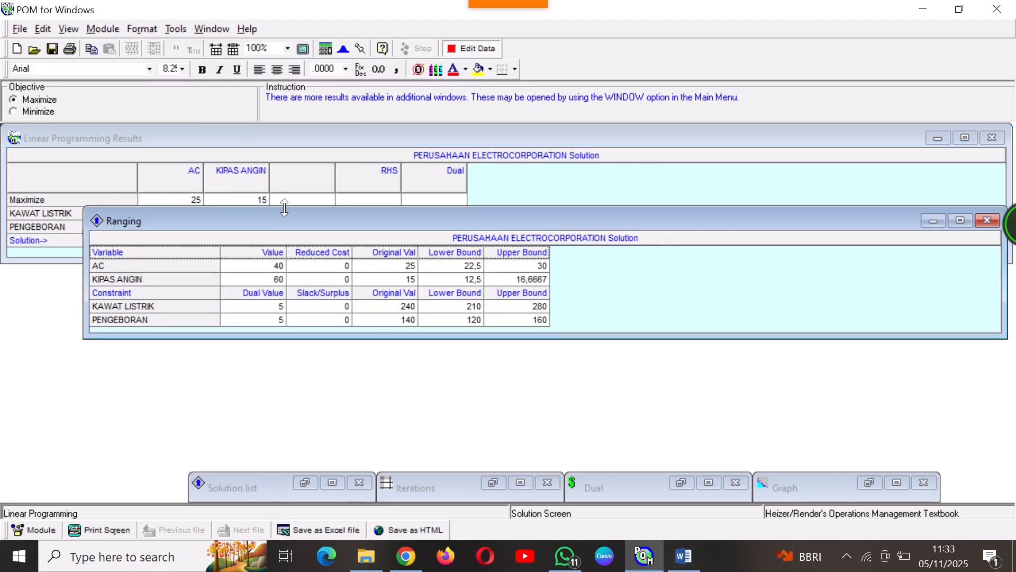
left_click_drag(246, 227, 214, 240)
left_click(223, 30)
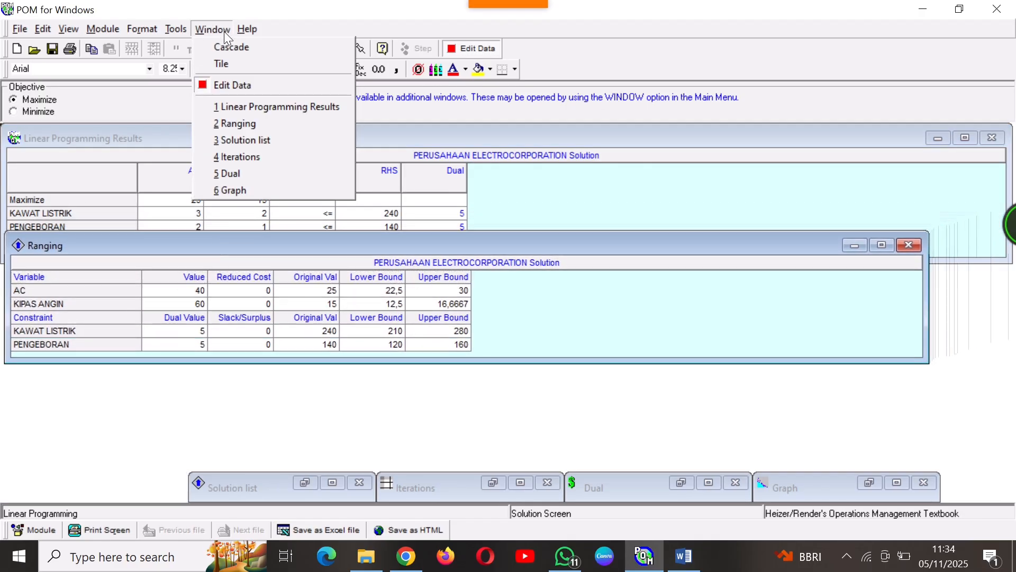
left_click(257, 138)
left_click_drag(287, 240, 205, 354)
Show the Iterations results of PERUSAHAAN ELECTROCORPORATION and place them beside the stacked result windows
left_click(213, 29)
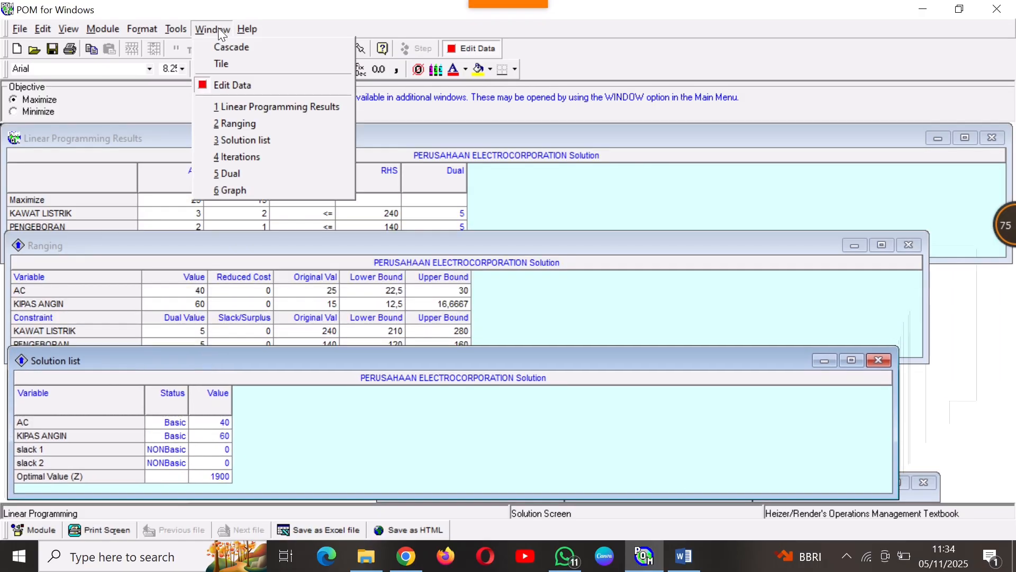
left_click(242, 157)
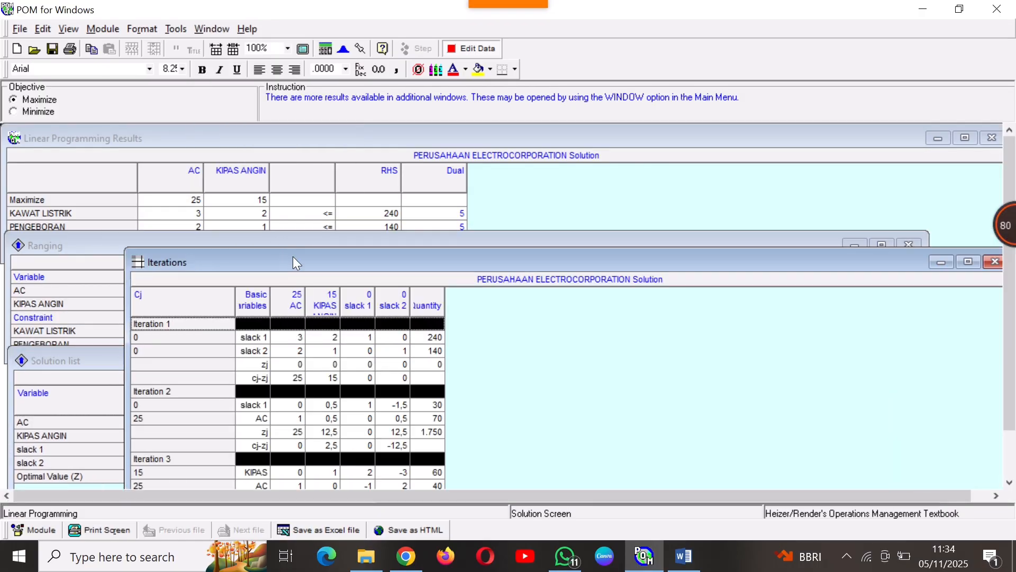
left_click_drag(293, 256, 640, 172)
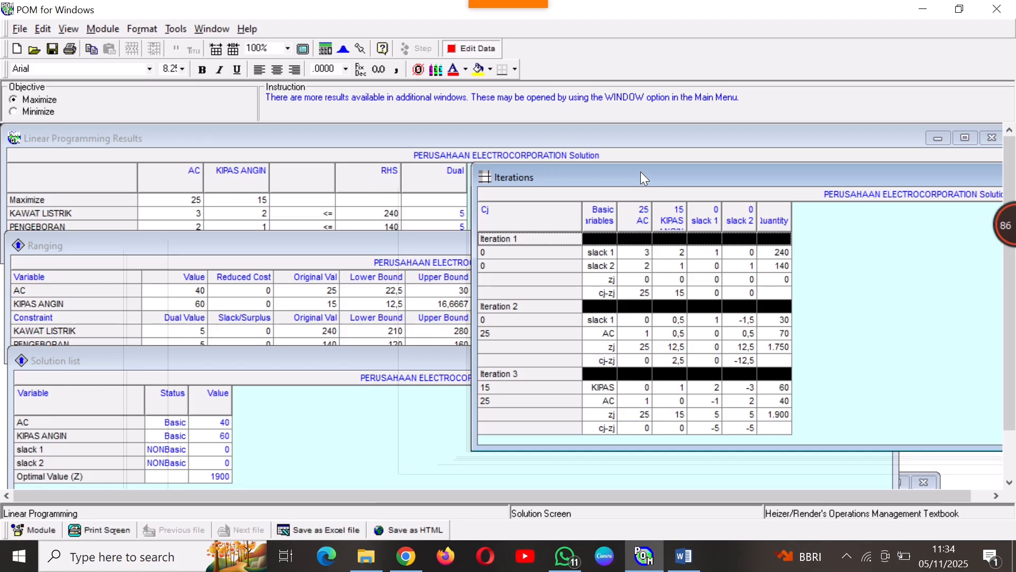
Show the Dual results of PERUSAHAAN ELECTROCORPORATION, place them over the middle of the other results, and open the Graph
left_click(214, 29)
left_click(259, 174)
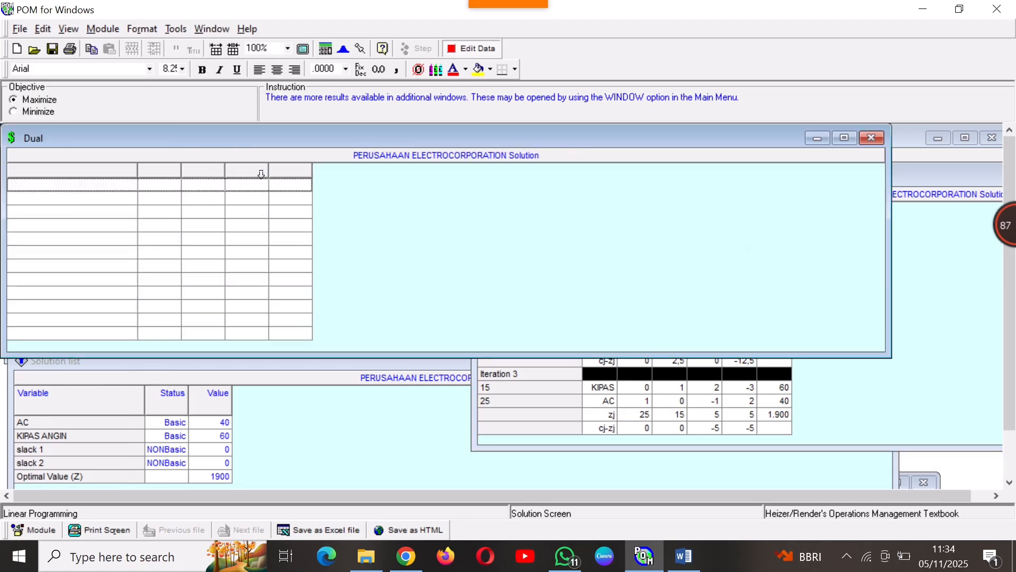
left_click_drag(274, 141, 362, 203)
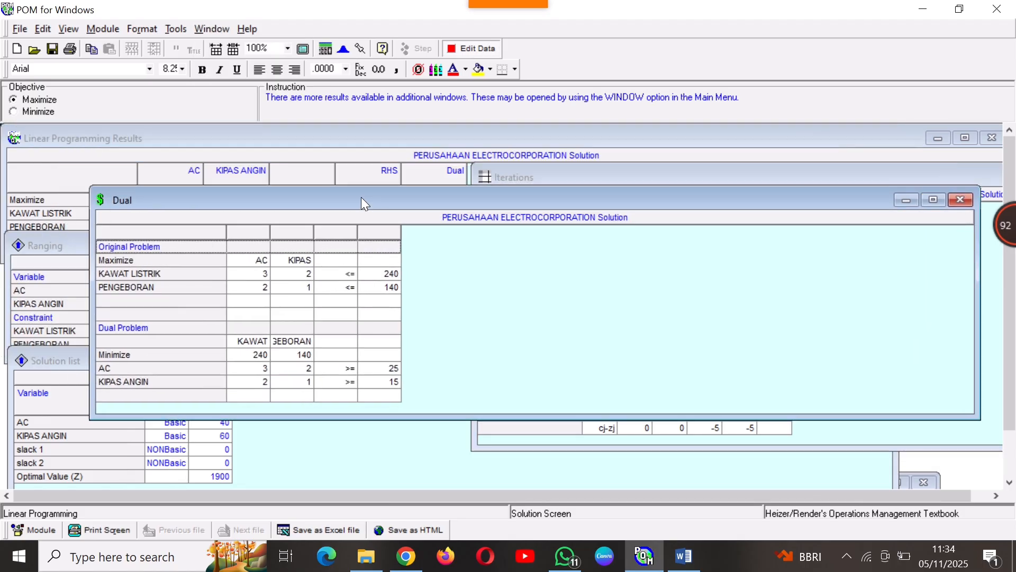
left_click(225, 29)
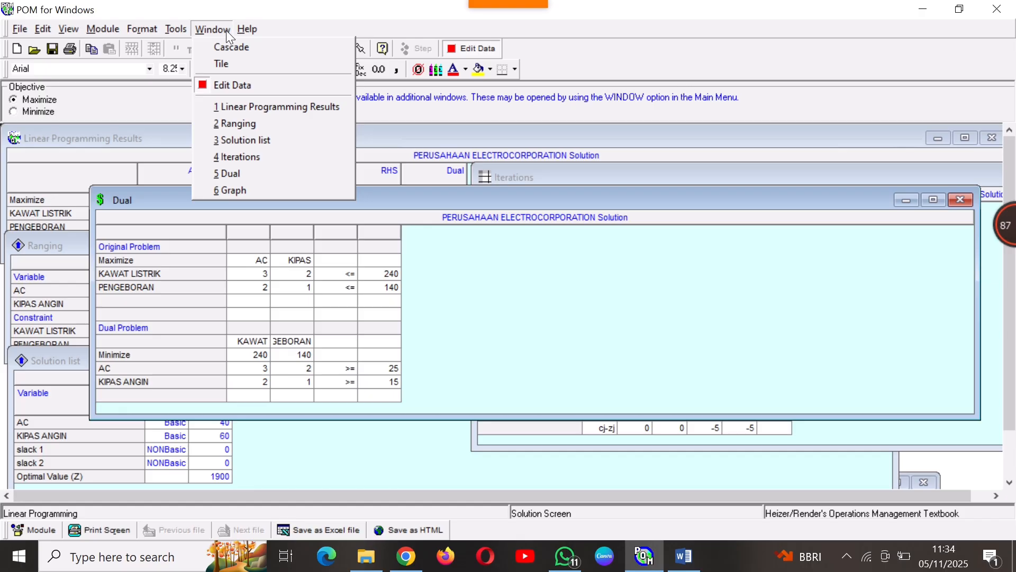
left_click(265, 188)
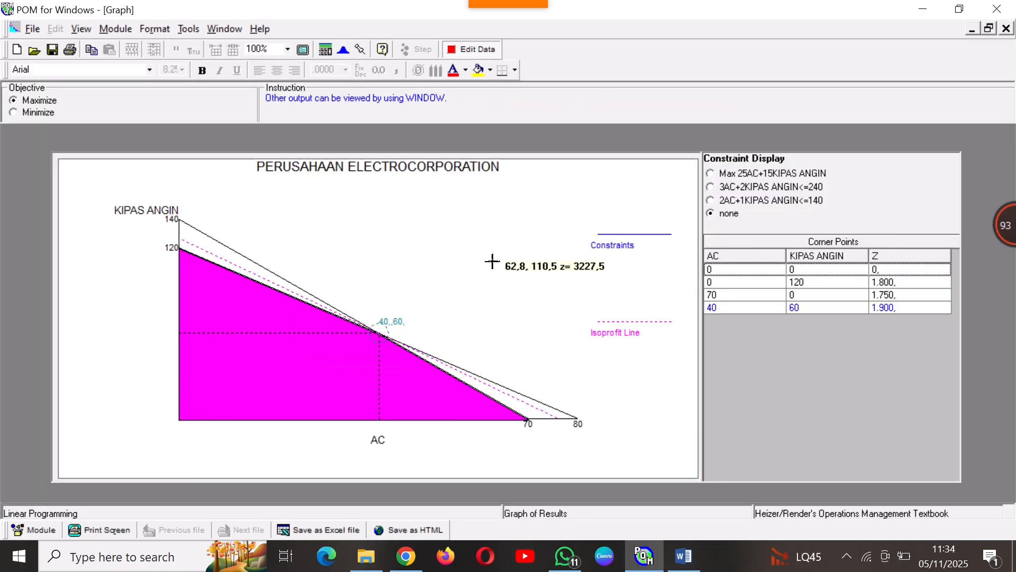
mouse_move(513, 1)
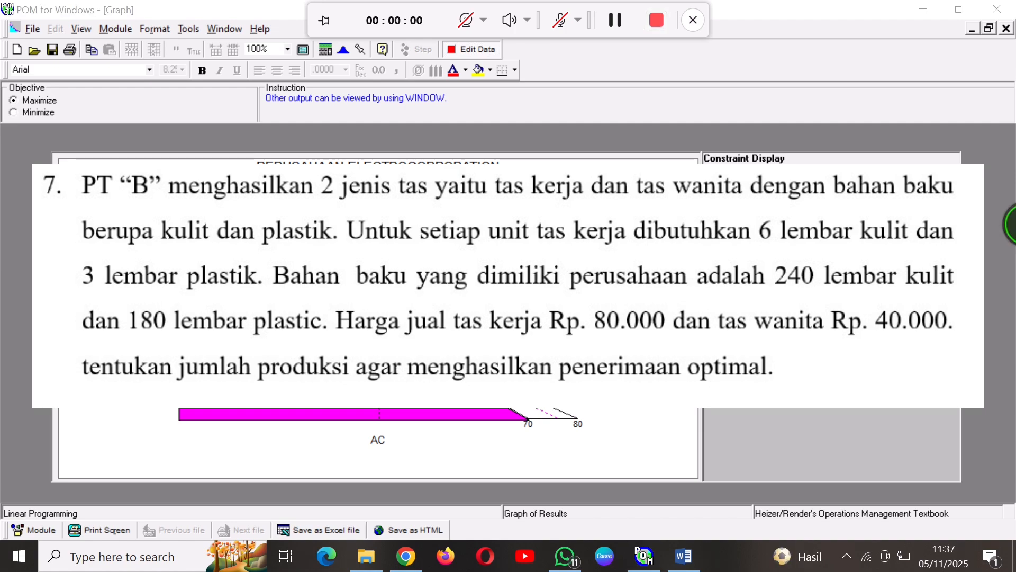
Create a new maximization data set titled PT B with 2 constraints and 2 variables, without saving the previous data
left_click(33, 28)
left_click(37, 48)
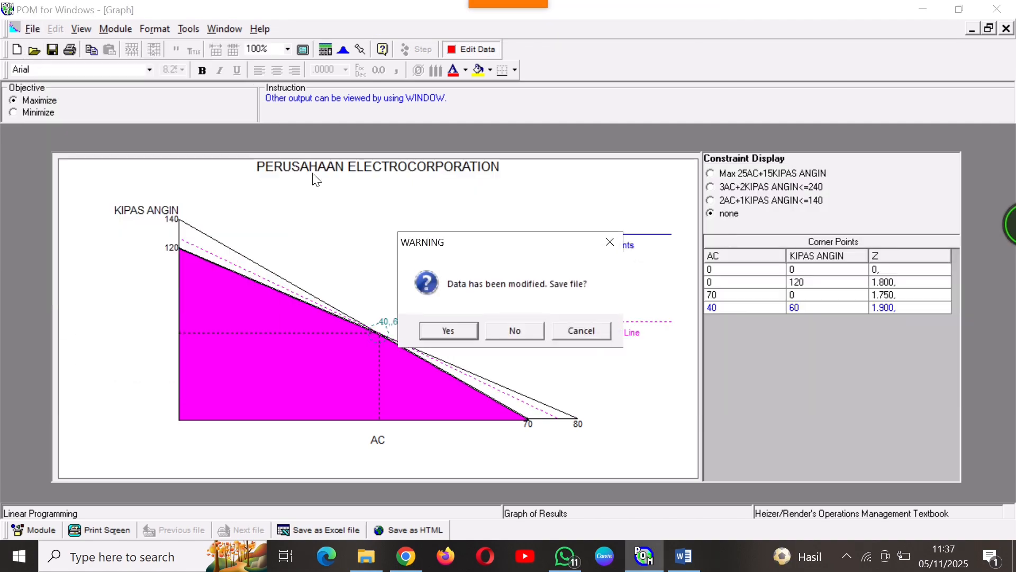
left_click(517, 333)
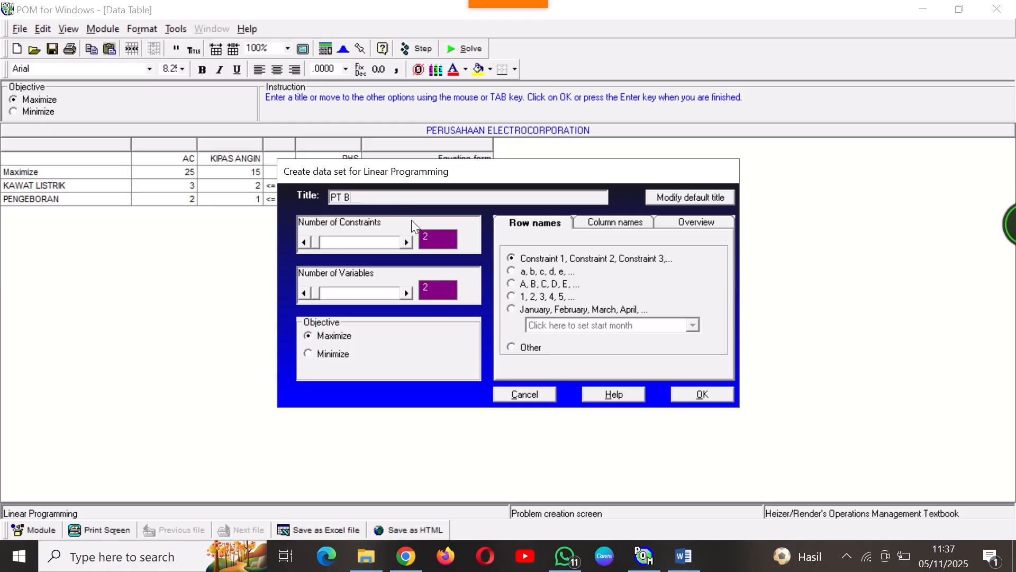
left_click(698, 393)
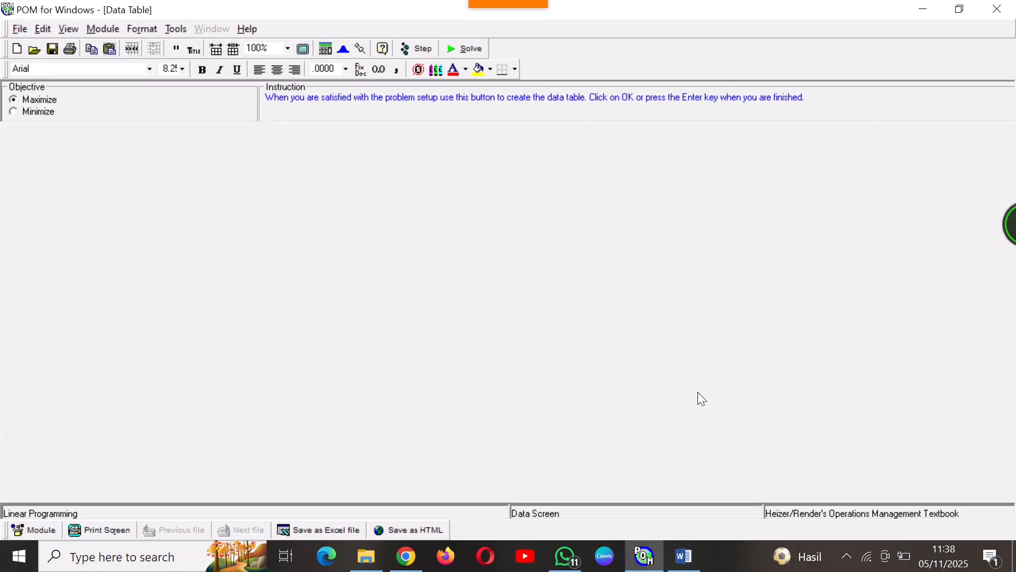
Name the variable columns TAS KERJA and TAS WANITA and the constraint rows KULIT and PLASTIK
type("TAS WANI")
left_click(120, 185)
type("KULIR")
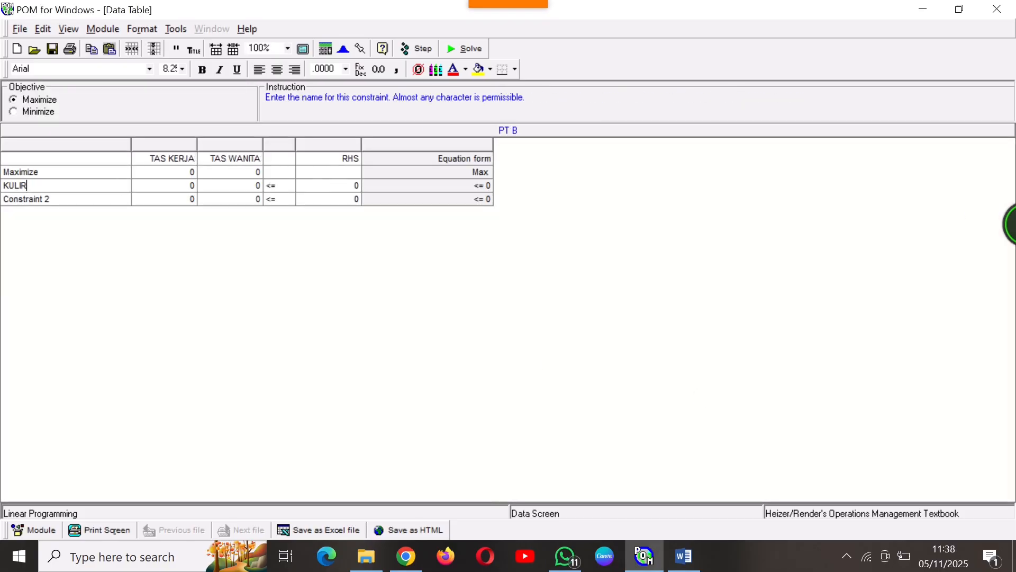
key("BackSpace")
type("T")
key("Down")
type("PLASTIK")
Enter 80000 and 40000 as objective coefficients, 6 and 6 for KULIT, and 3 and 3 for PLASTIK
left_click(163, 171)
type("80000")
key("Right")
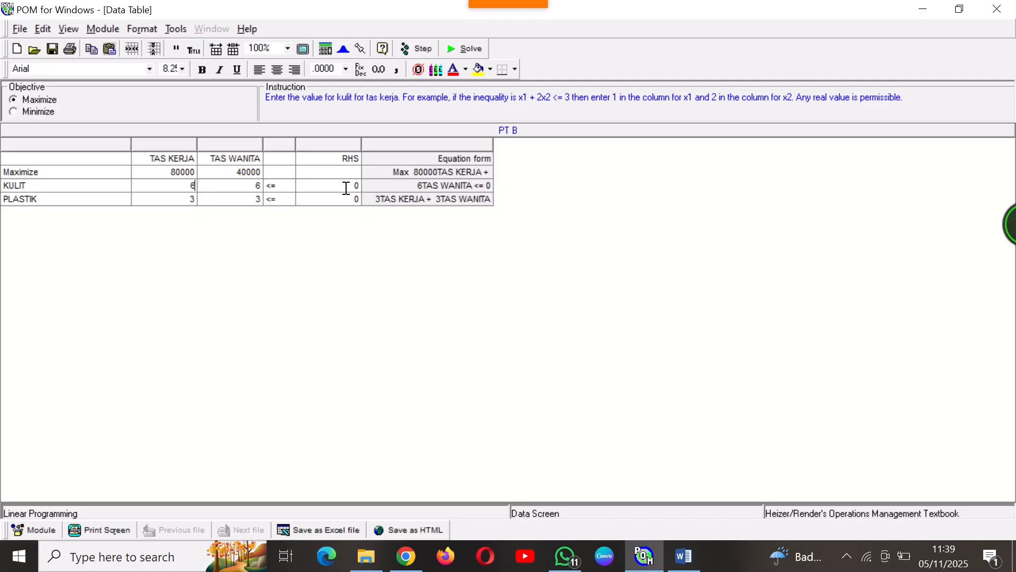
Set the RHS to 240 for KULIT and 180 for PLASTIK and solve the problem
left_click(347, 188)
type("240")
key("Down")
type("180")
left_click(472, 52)
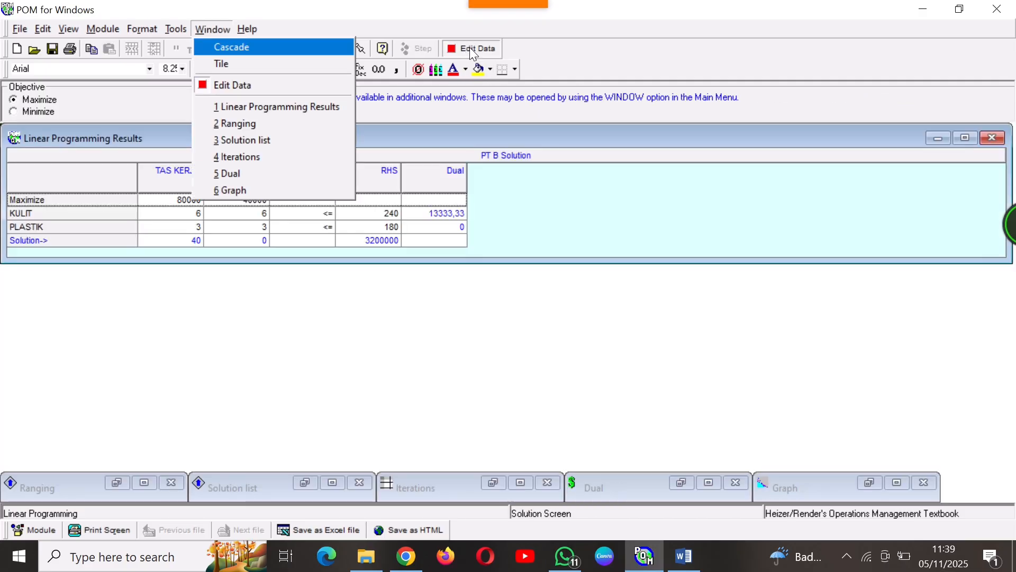
left_click(458, 304)
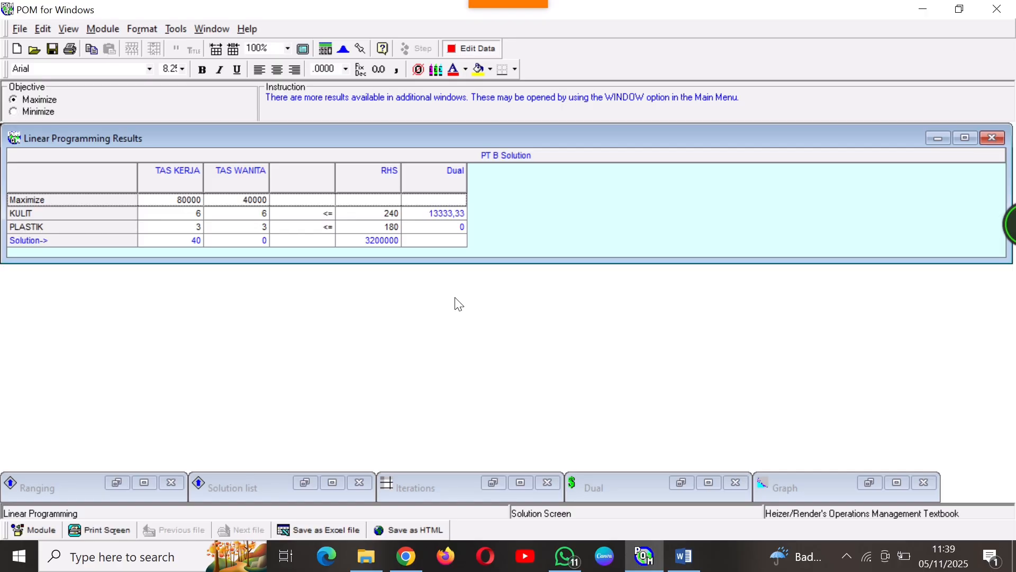
Show the Ranging and Solution list results of PT B and stack them below the Linear Programming Results
left_click(215, 33)
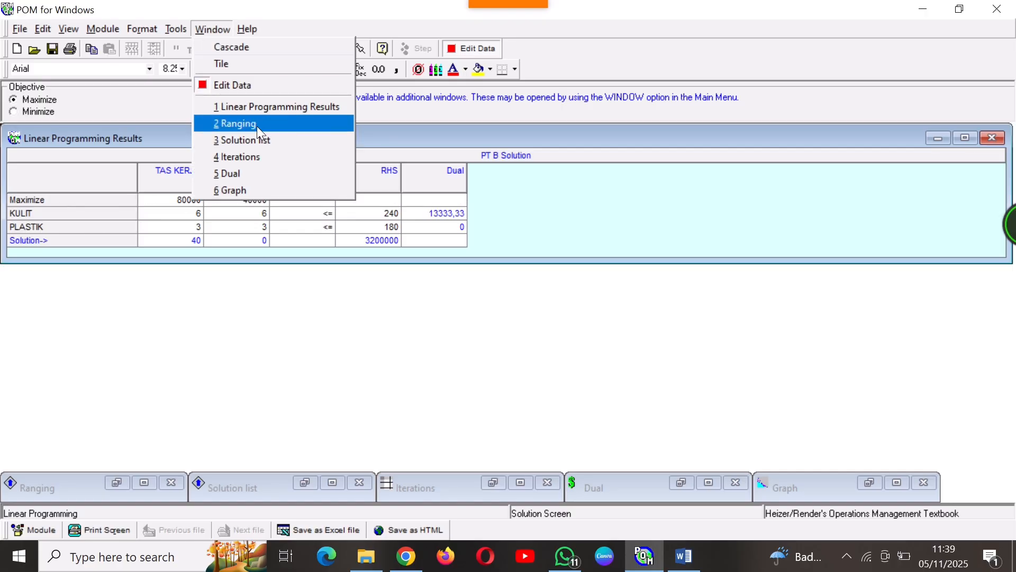
left_click(256, 126)
left_click_drag(300, 215, 220, 255)
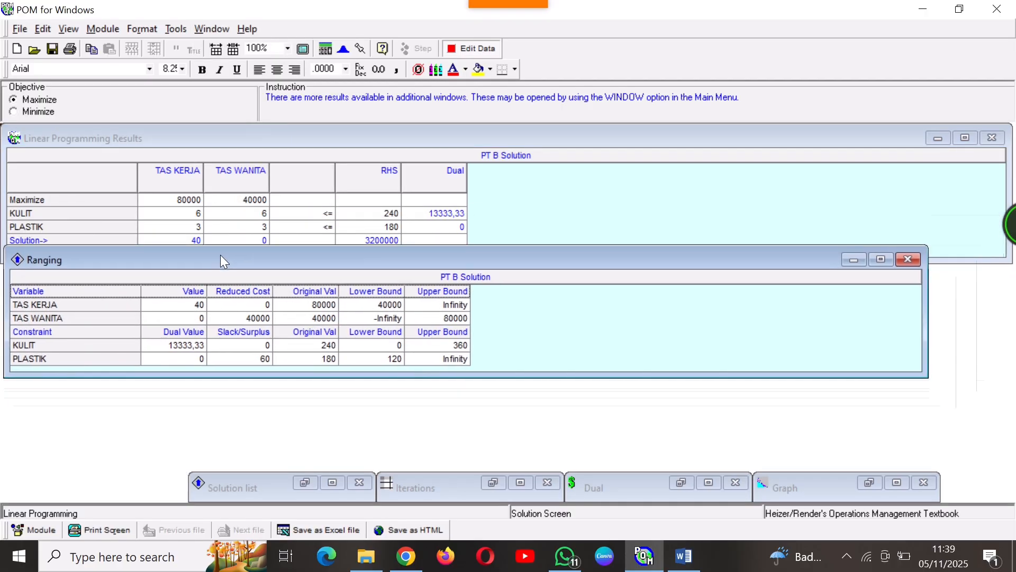
left_click(228, 33)
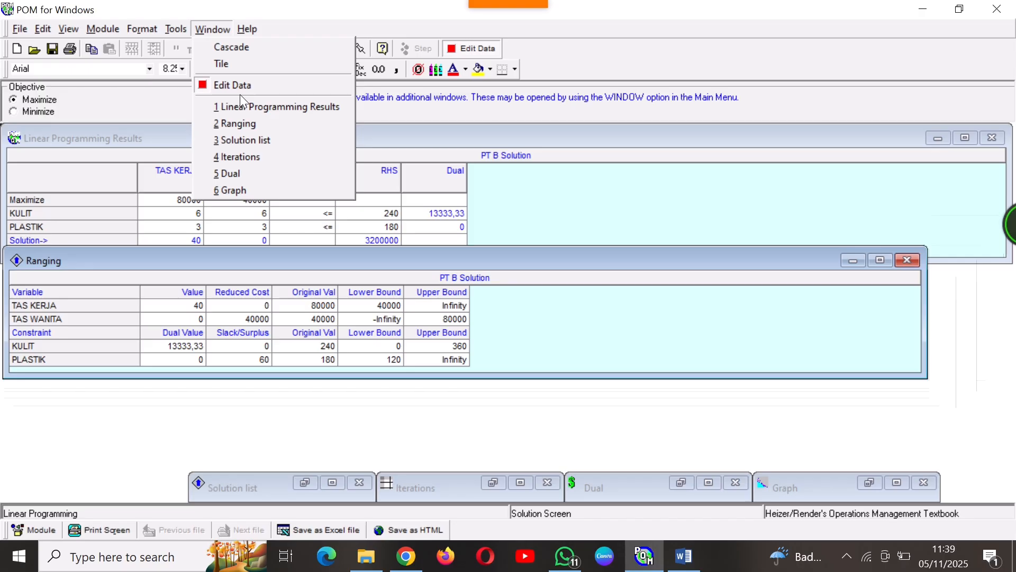
left_click(255, 136)
left_click_drag(309, 244, 212, 359)
Show the Iterations results of PT B and place them beside the stacked result windows
left_click(211, 29)
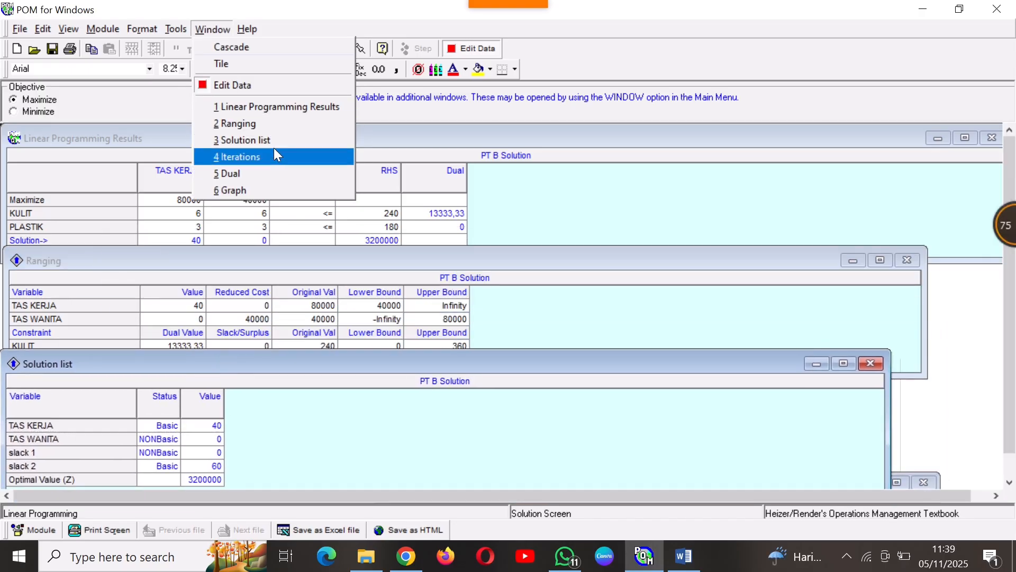
left_click(275, 153)
left_click_drag(293, 268, 627, 187)
Show the Dual results of PT B, place them over the middle of the other results, and open the Graph
left_click(212, 28)
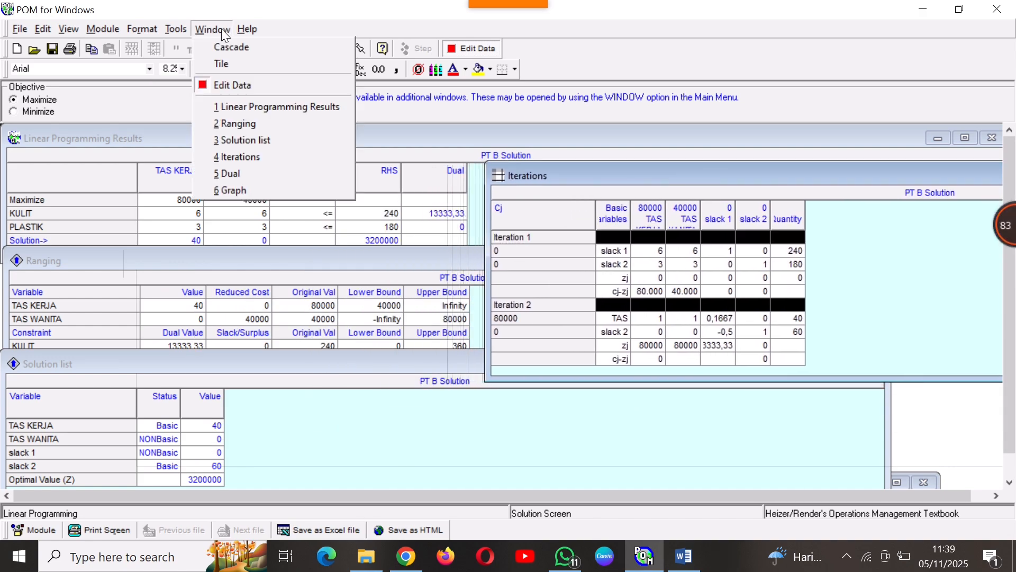
left_click(277, 167)
left_click_drag(233, 140, 515, 250)
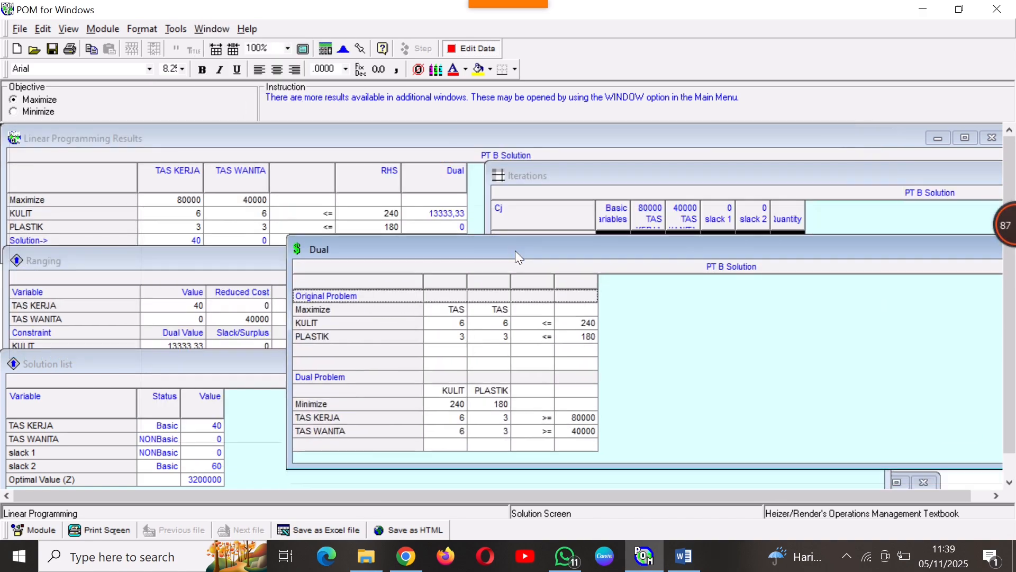
left_click(217, 29)
left_click(266, 190)
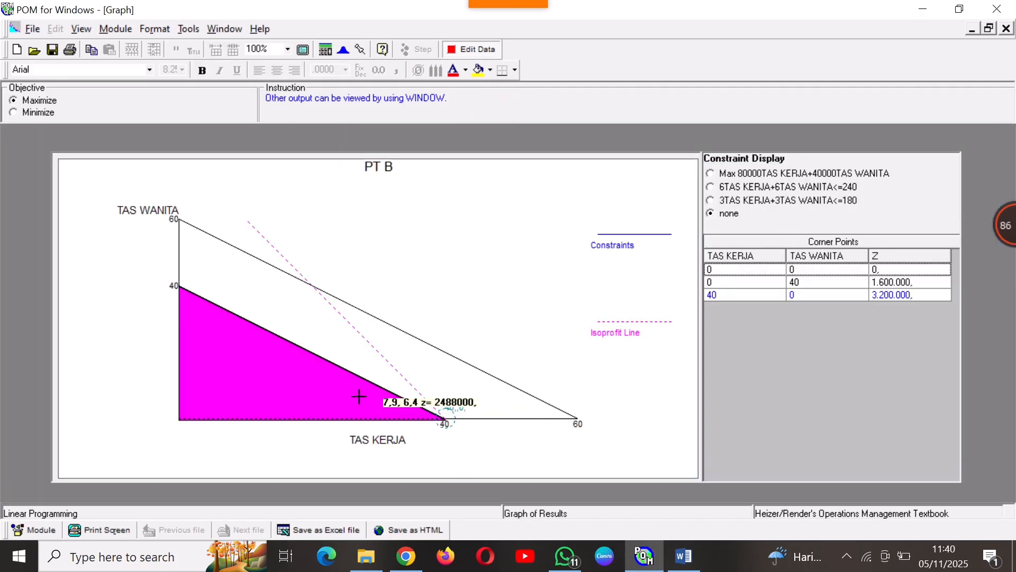
mouse_move(512, 4)
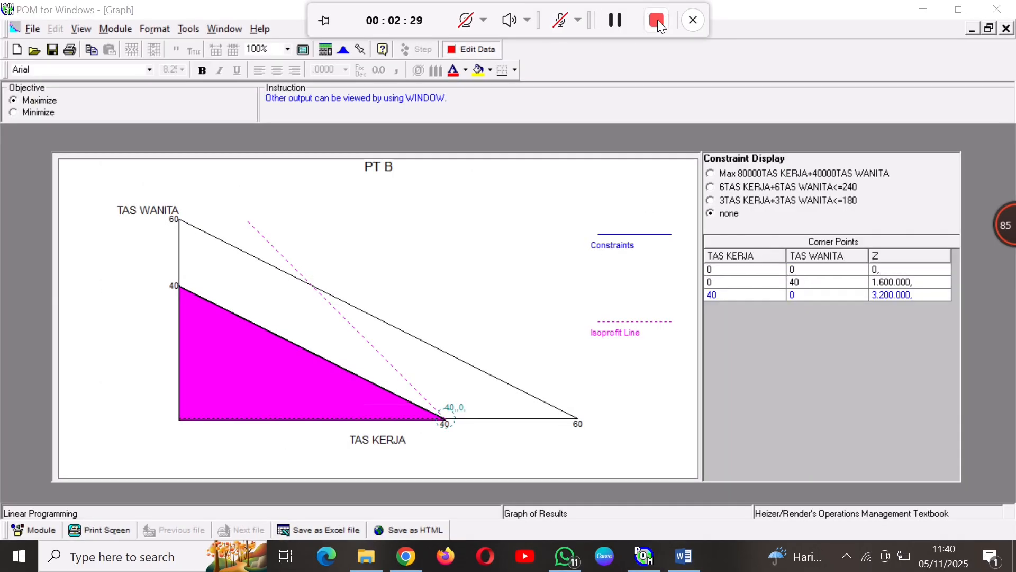
Create a new maximization data set titled AGEN PERIKANAN with 2 constraints, 2 variables and A, B, C row names
left_click(33, 28)
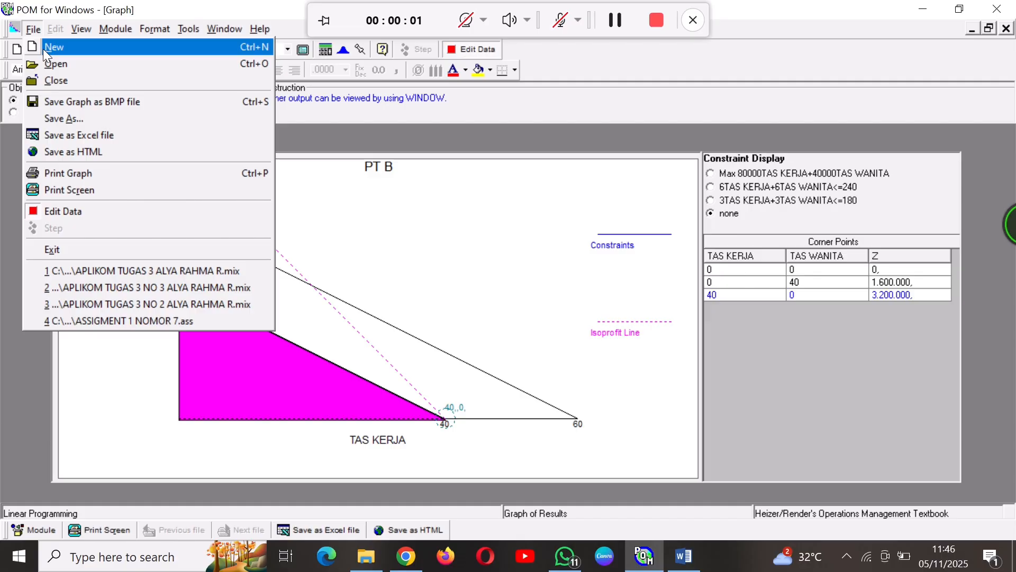
left_click(43, 48)
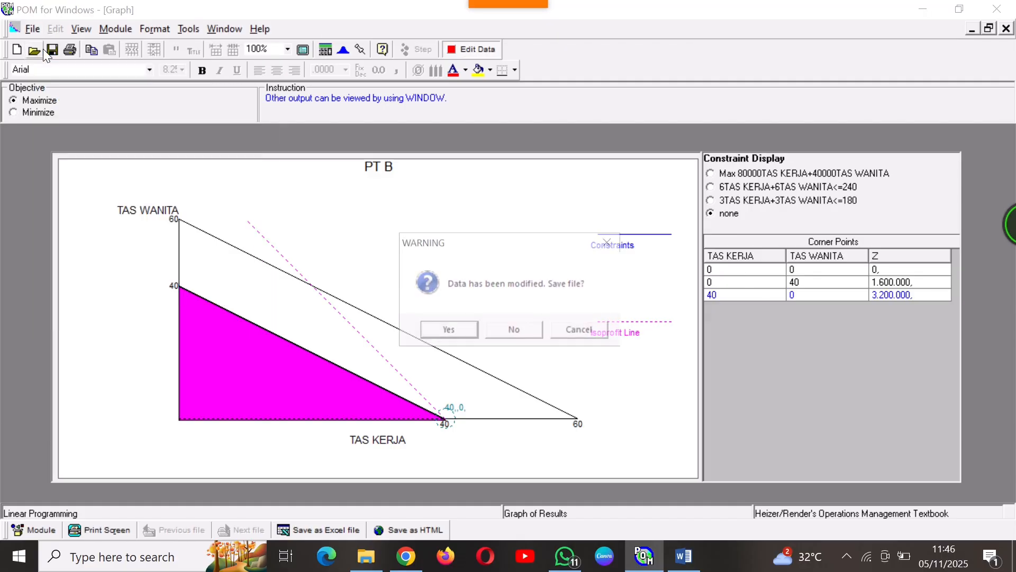
left_click(437, 328)
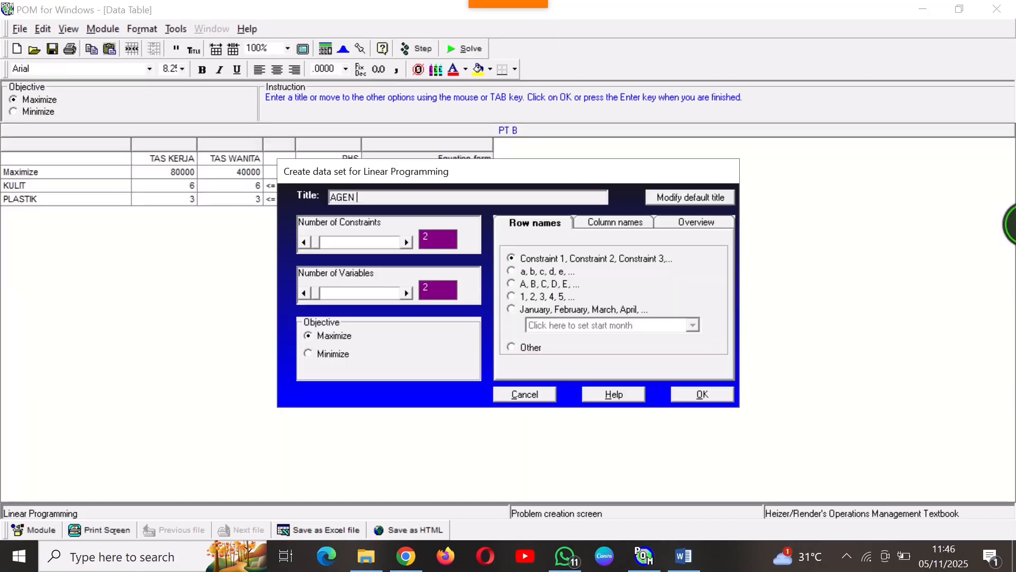
left_click(511, 284)
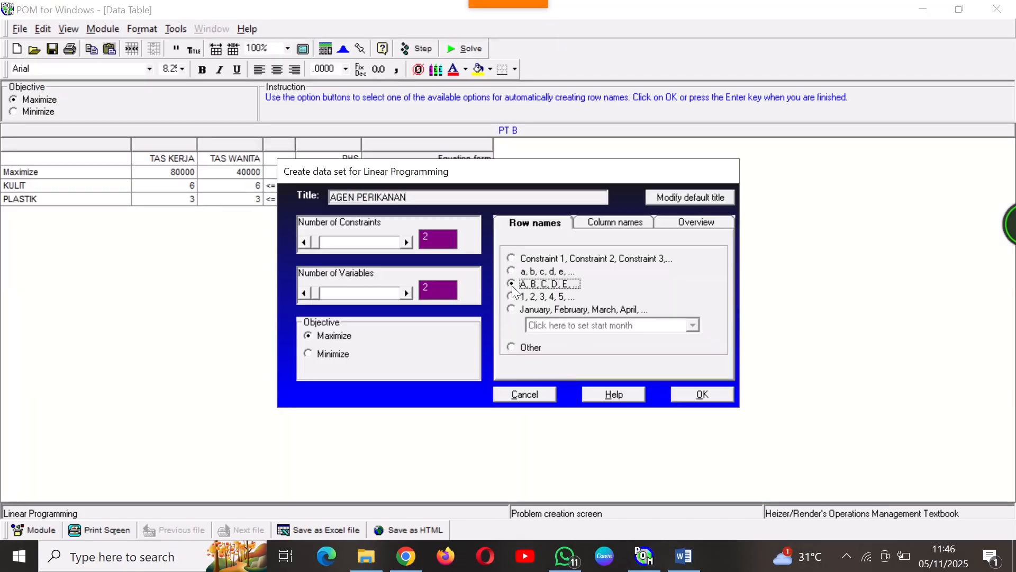
left_click(691, 393)
Set the AGEN PERIKANAN objective coefficients to 35000 for X1 and 20000 for X2
key("Down")
type("35000")
key("Right")
key("Down")
key("Down")
key("Up")
key("Up")
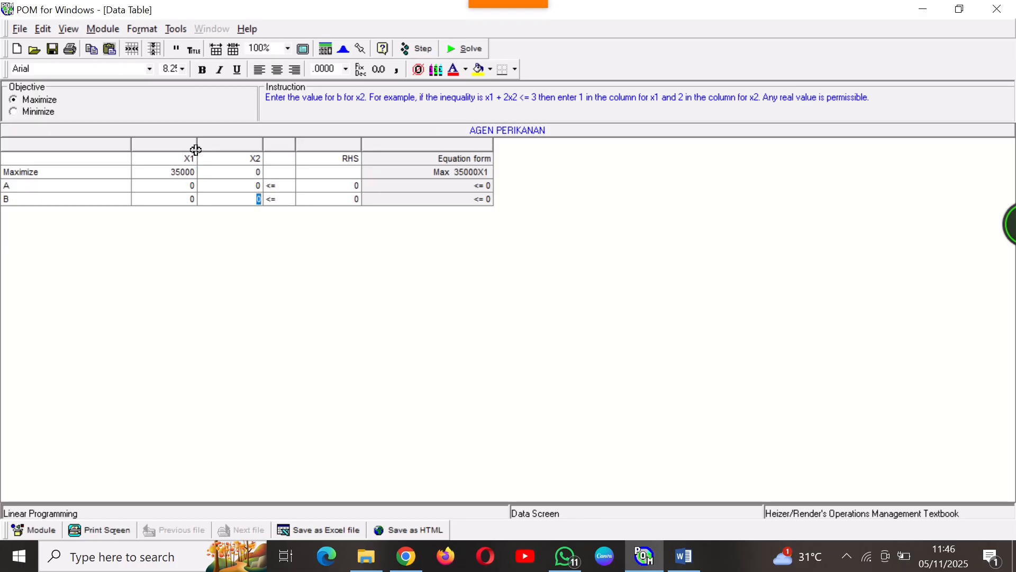
type("20000")
Rename constraint rows A and B as TV and KORAN
key("Down")
key("Left")
key("Left")
type("TV")
key("Down")
type("KORAN")
key("Up")
Enter the constraint coefficients 5 and 10 for TV, and 25 and 50 for KORAN, under X1 and X2
key("Right")
key("5")
key("Down")
key("2")
key("5")
key("Right")
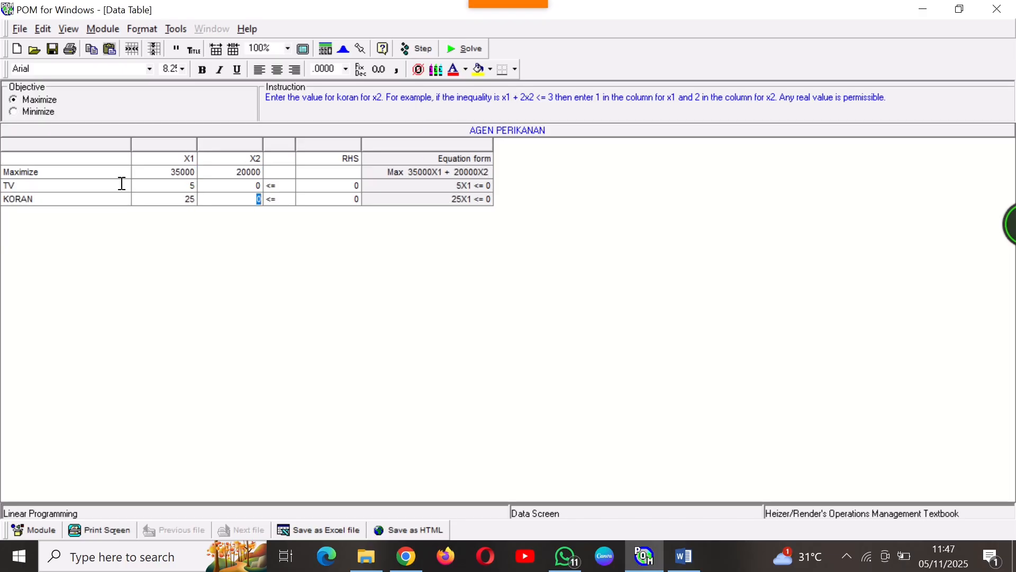
key("5")
key("0")
key("Up")
key("1")
key("0")
Set the RHS to 300 for TV and 1250 for KORAN and solve the problem
key("Right")
key("Right")
type("300")
key("Down")
type("1250")
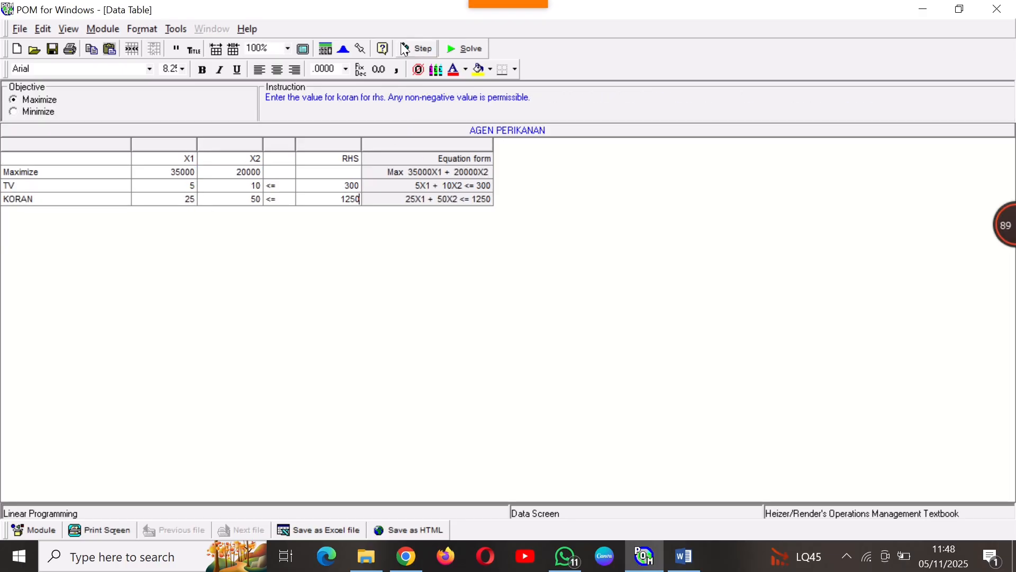
left_click(469, 50)
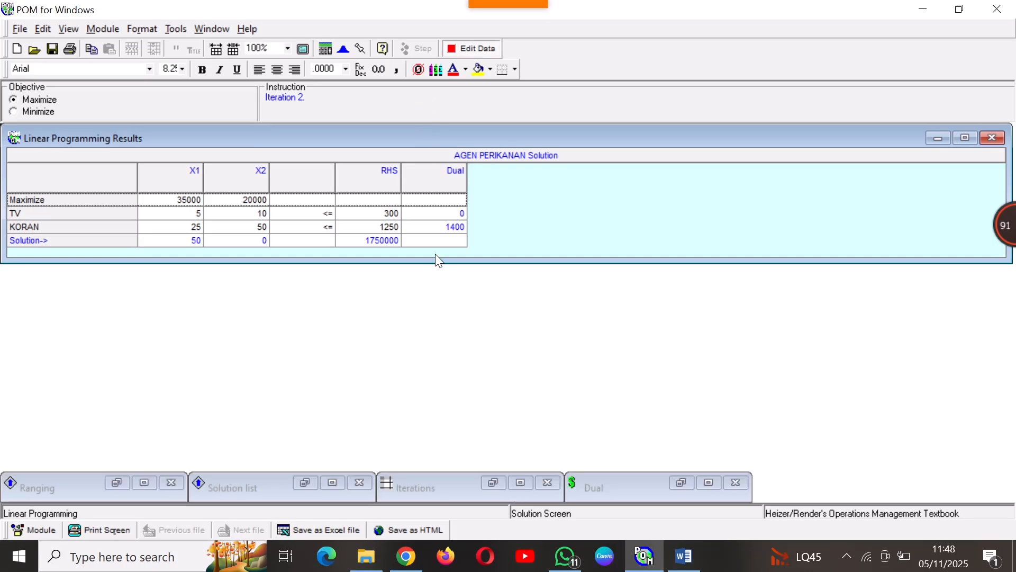
left_click(212, 28)
left_click(193, 303)
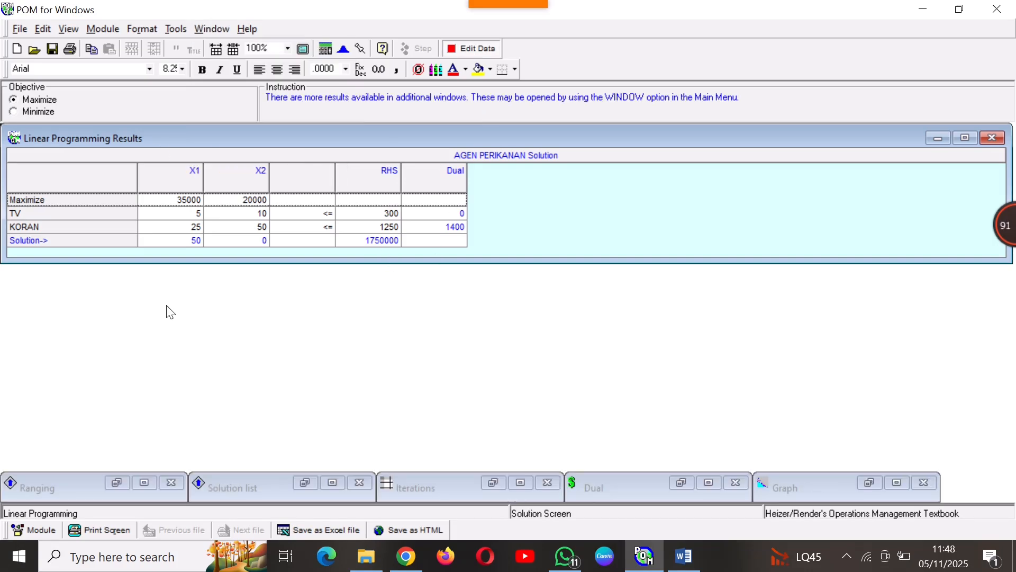
Show the Ranging and Solution list results of AGEN PERIKANAN and stack them below the Linear Programming Results
left_click(207, 29)
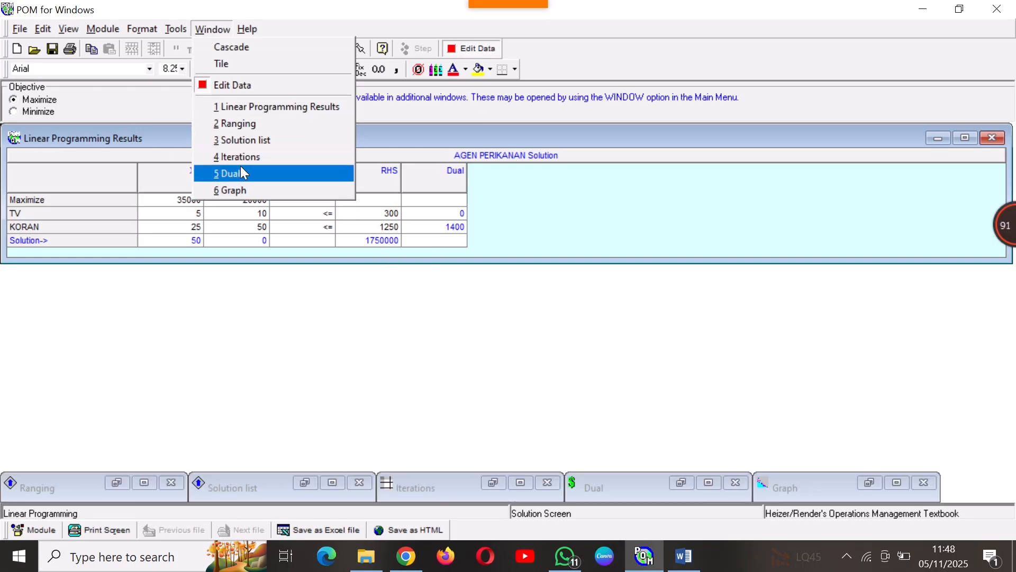
left_click(260, 125)
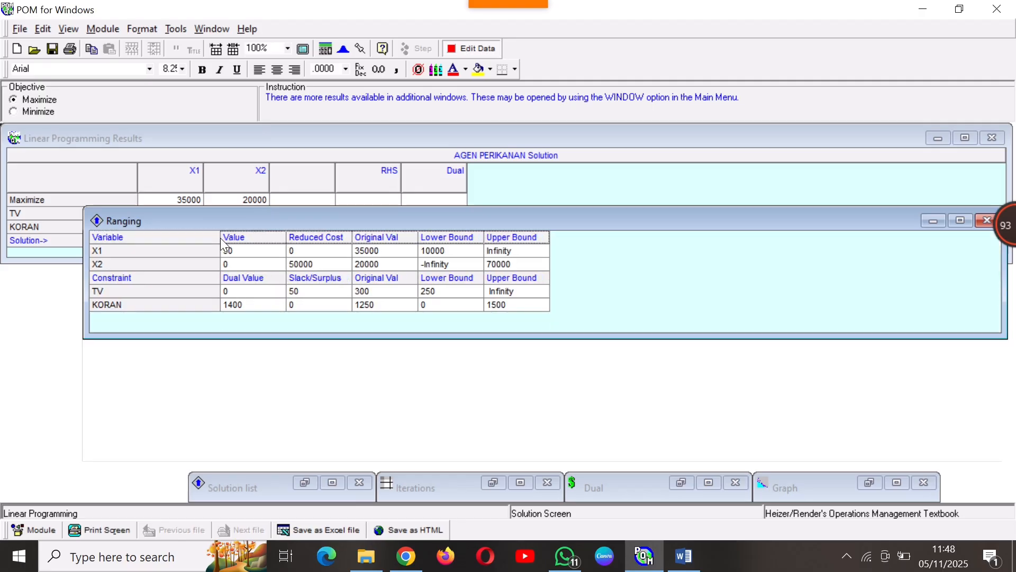
mouse_move(278, 219)
left_mouse_down()
mouse_move(185, 259)
mouse_move(205, 255)
mouse_move(196, 257)
left_mouse_up()
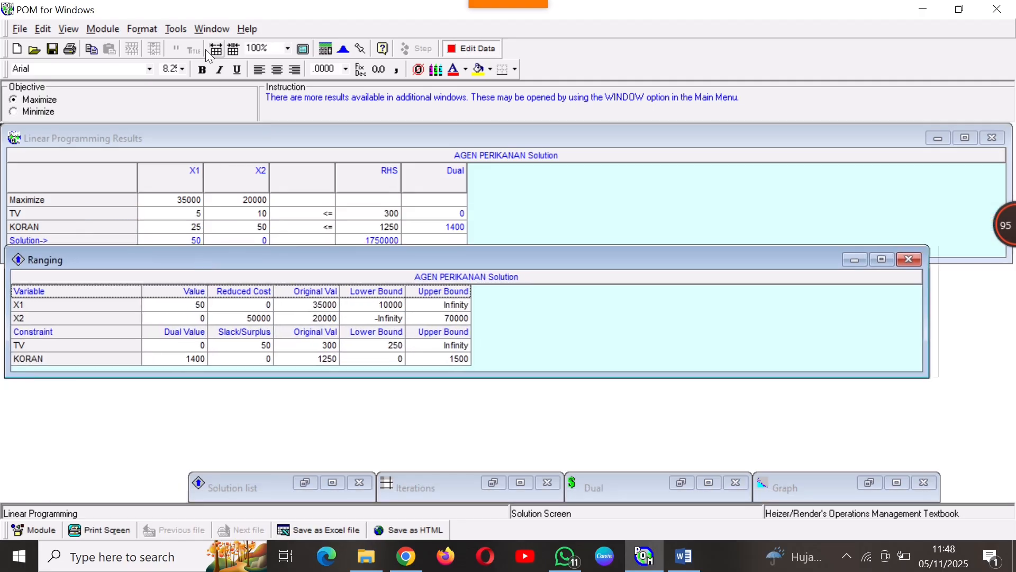
left_click(208, 31)
left_click(259, 137)
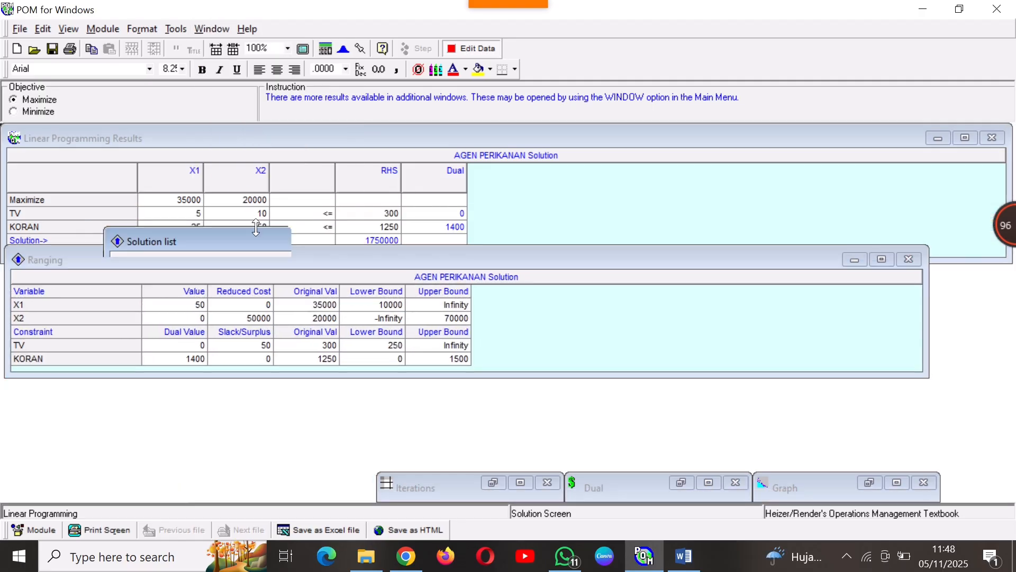
left_click_drag(267, 244, 171, 357)
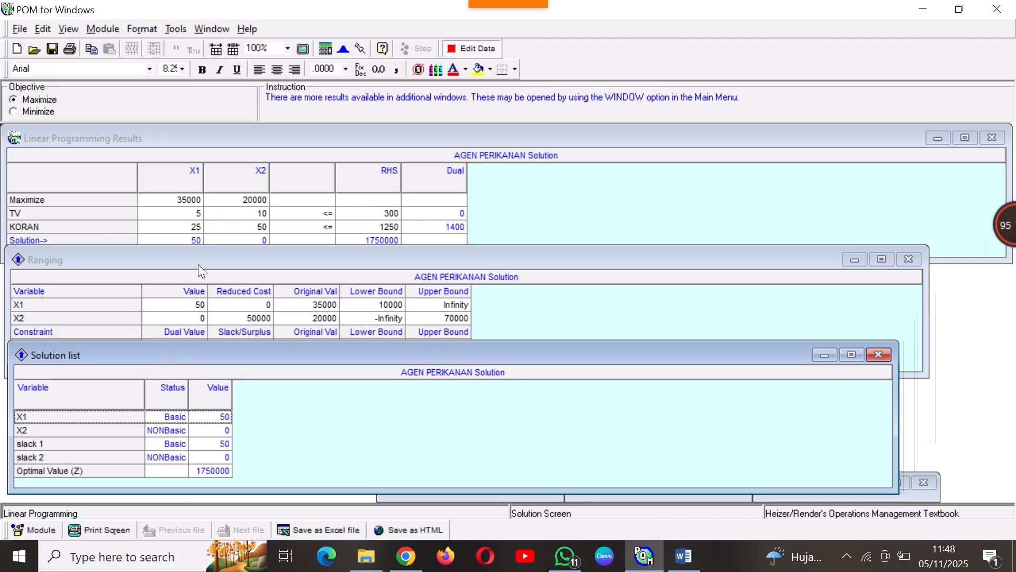
Show the Iterations results of AGEN PERIKANAN and place them beside the stacked result windows
left_click(212, 28)
left_click(268, 154)
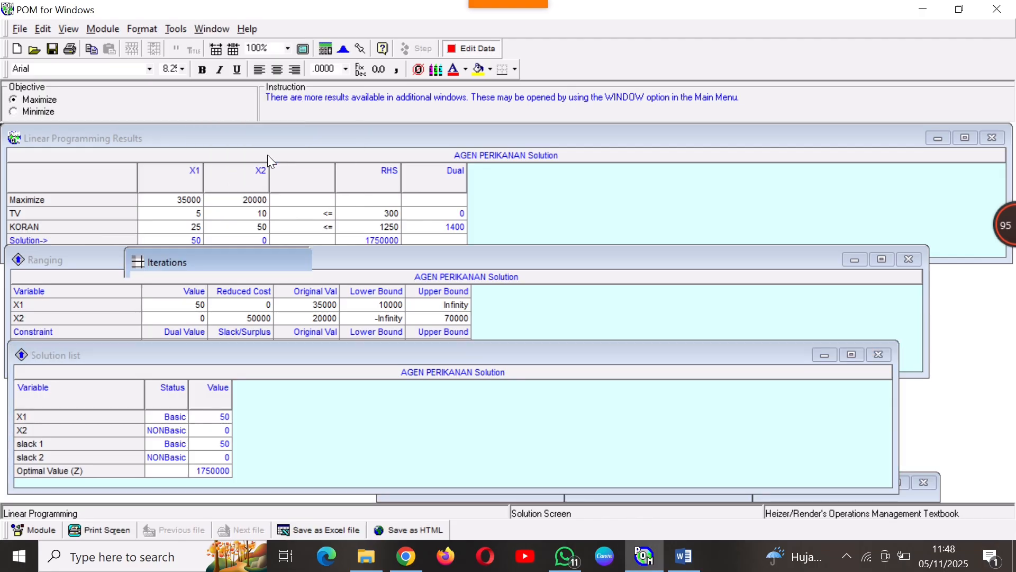
left_click_drag(313, 261, 630, 157)
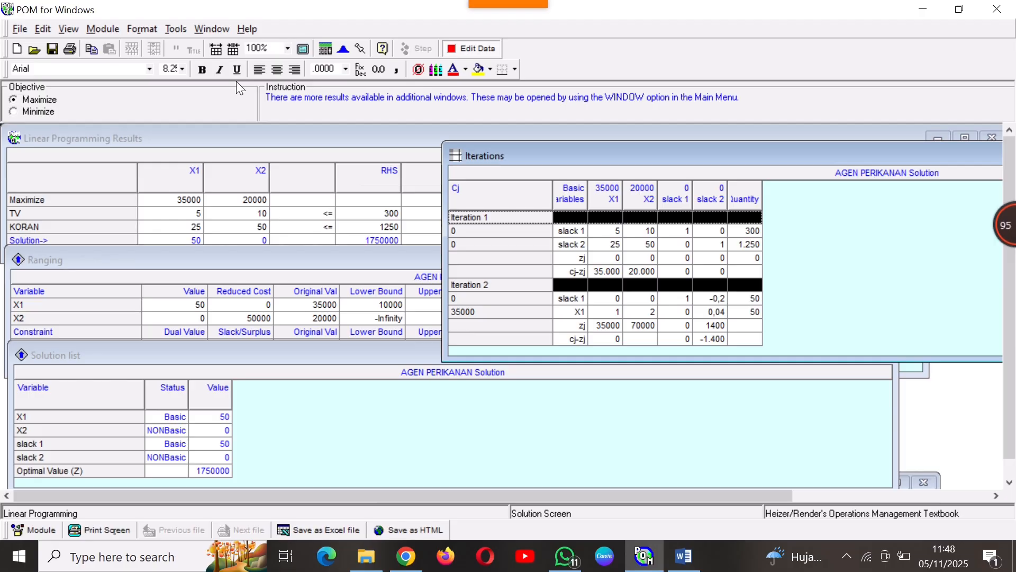
Show the Dual results of AGEN PERIKANAN, place them over the middle of the other results, and open the Graph
left_click(209, 29)
left_click(227, 174)
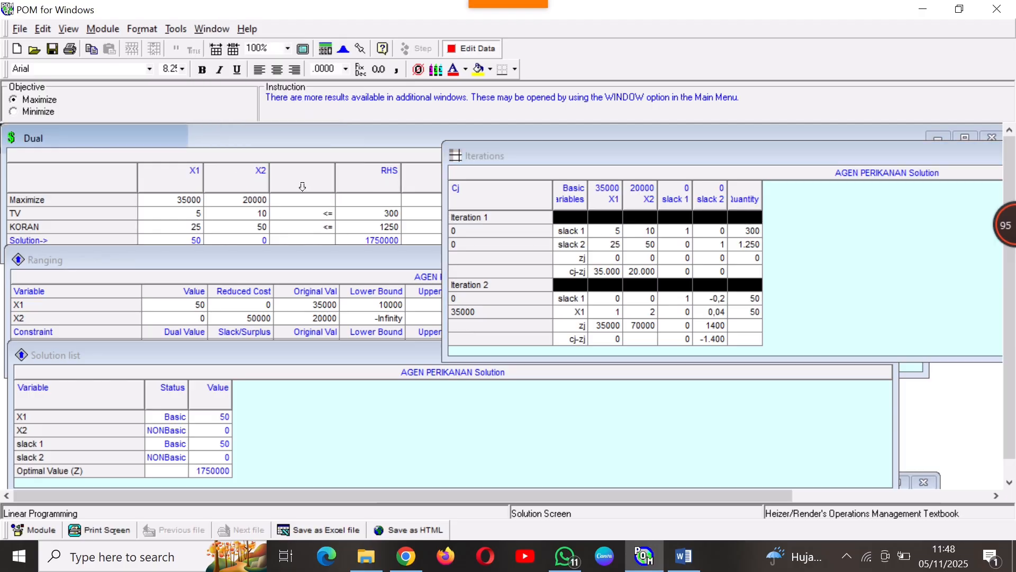
left_click_drag(300, 135, 549, 235)
left_click(214, 30)
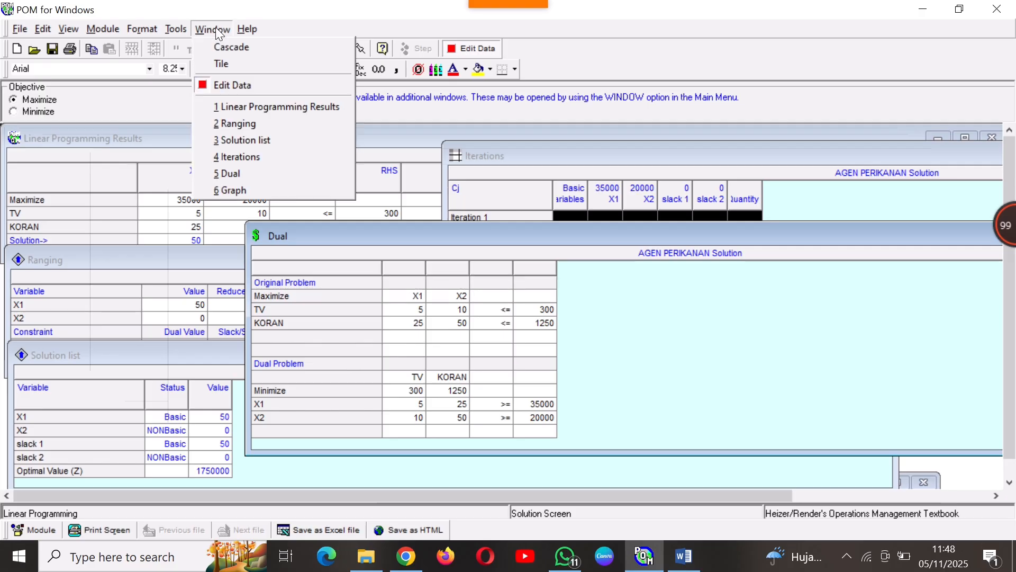
left_click(245, 188)
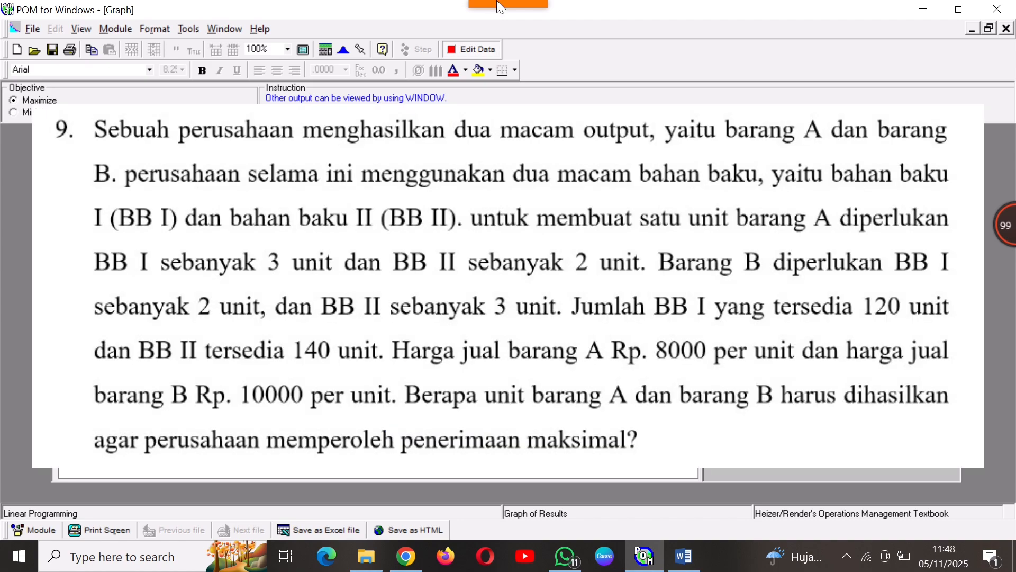
mouse_move(499, 6)
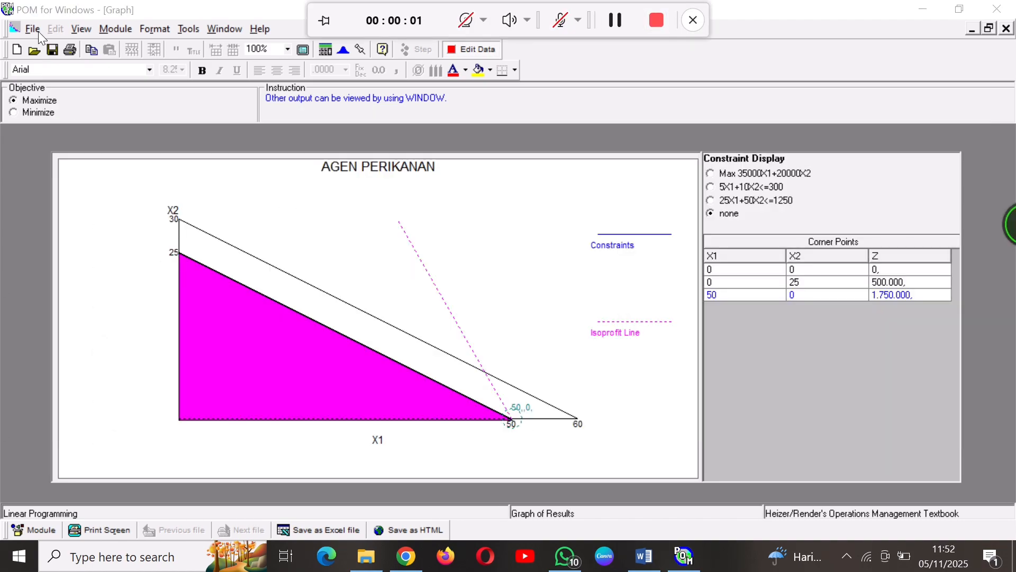
Create a new maximization data set titled PERUSAHAAN A B with two constraints, two variables and row names BB
left_click(39, 30)
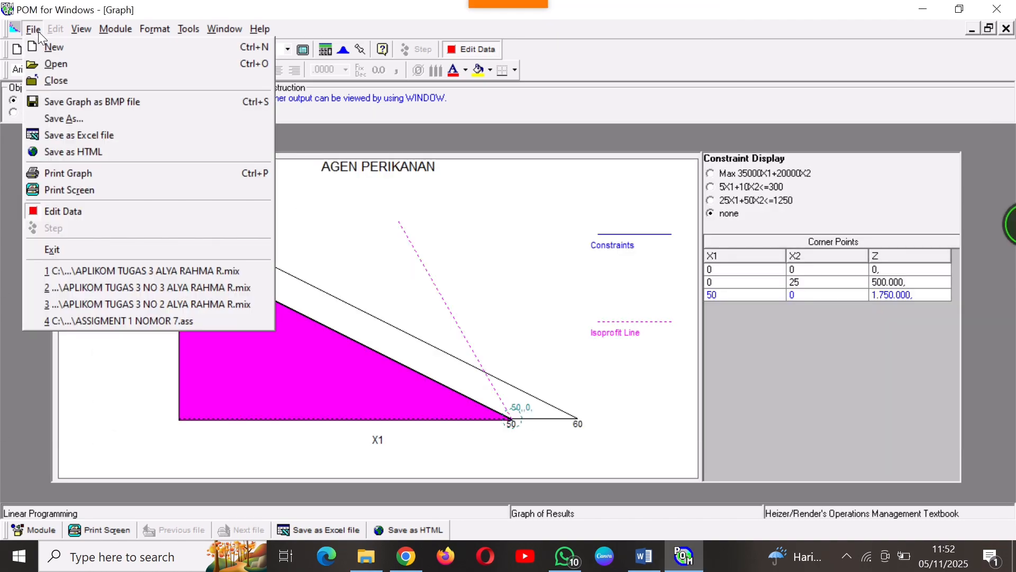
left_click(42, 48)
left_click(511, 329)
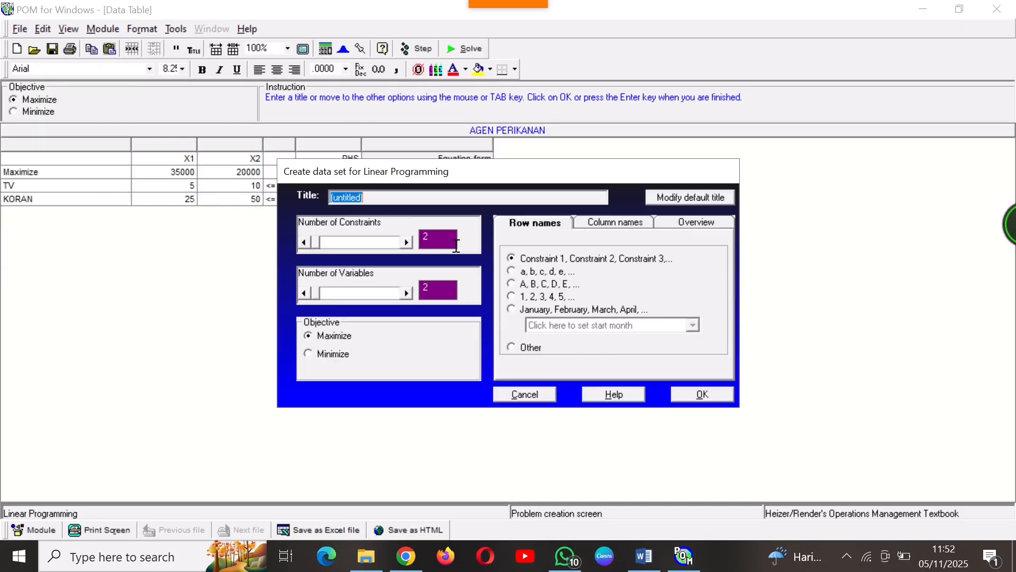
left_click(588, 341)
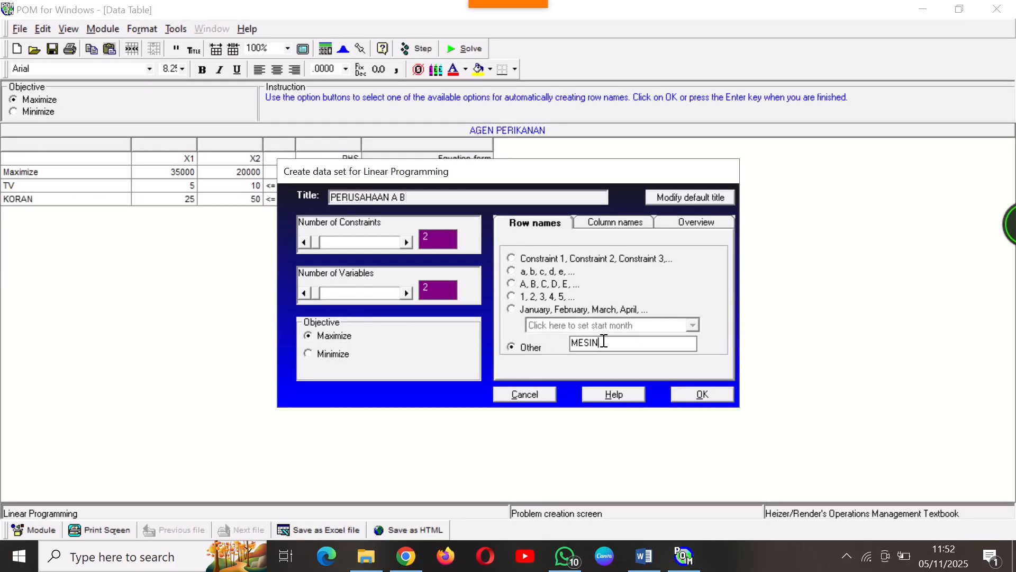
type("BB")
left_click(703, 394)
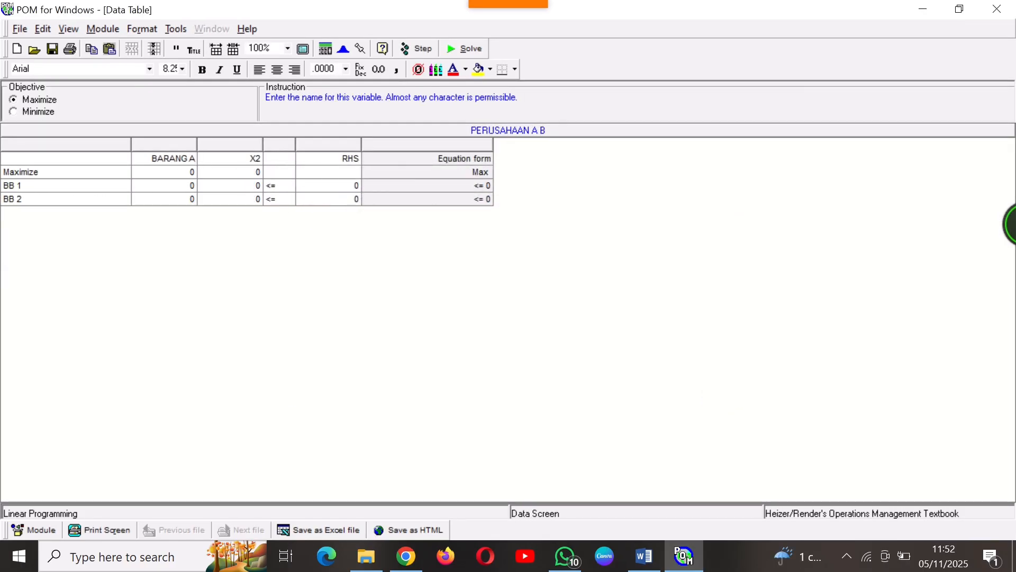
Set the objective coefficients to 8000 for BARANG A and 10000 for BARANG B
left_click(180, 173)
type("8000")
key("Right")
type("10000")
Enter the constraint coefficients for BARANG A and BARANG B: 3 and 2 in BB 1, 2 and 3 in BB 2
key("Down")
type("2")
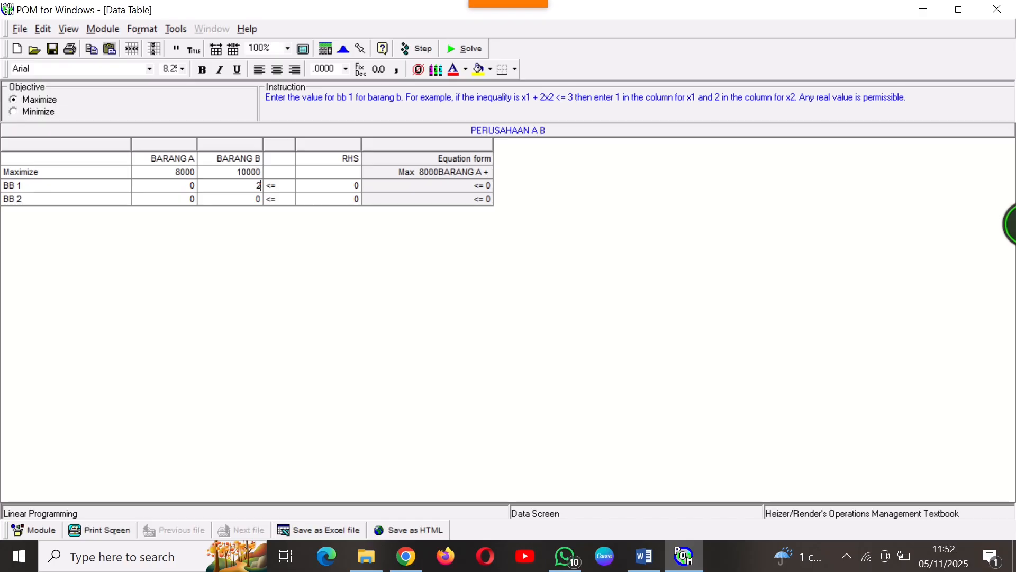
key("Down")
type("3")
key("Up")
type("3")
Set the RHS to 120 for BB 1 and 140 for BB 2 and solve the problem
key("Right")
key("Right")
key("Right")
type("120")
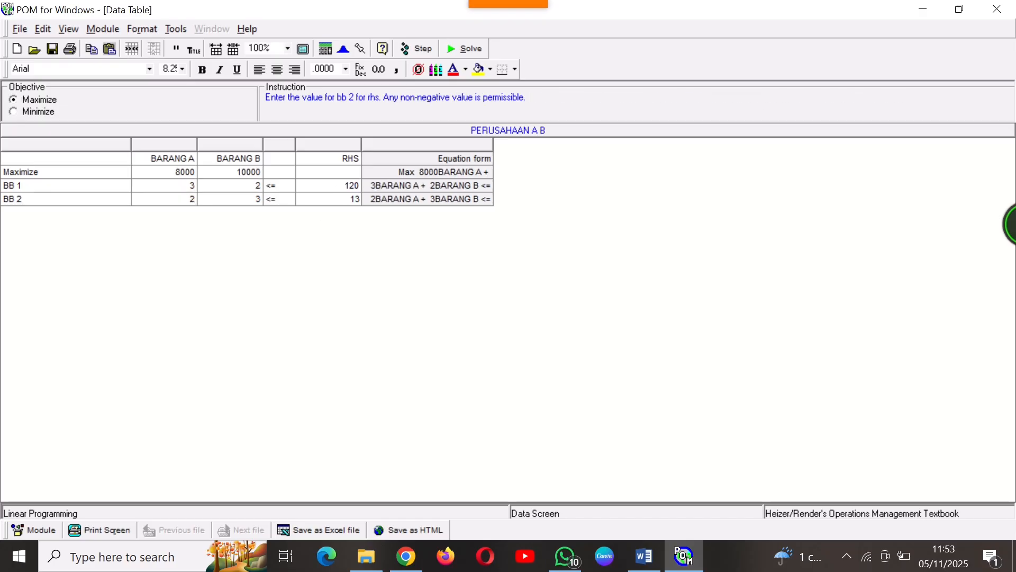
left_click(472, 48)
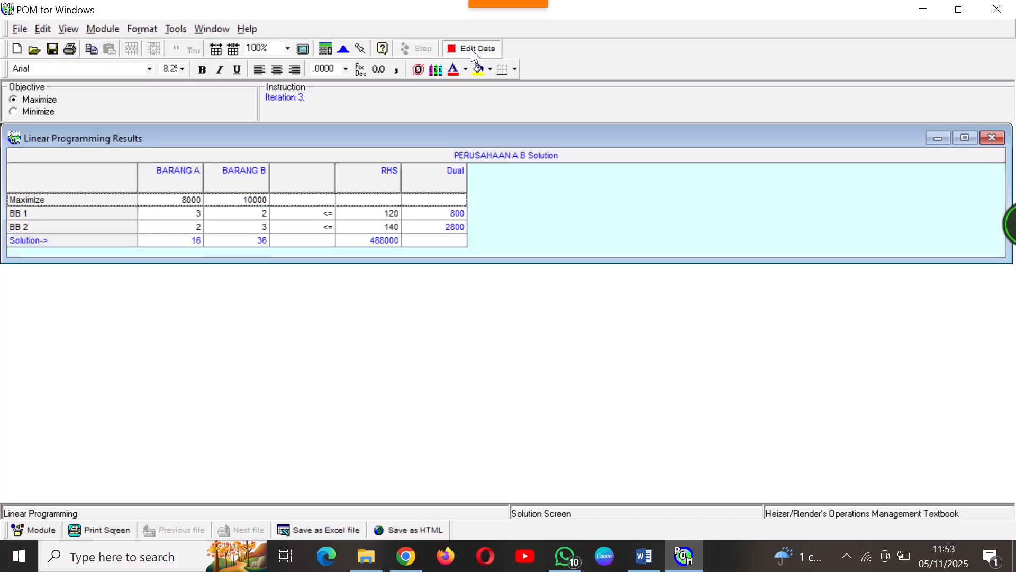
key("alt+w")
left_click(420, 279)
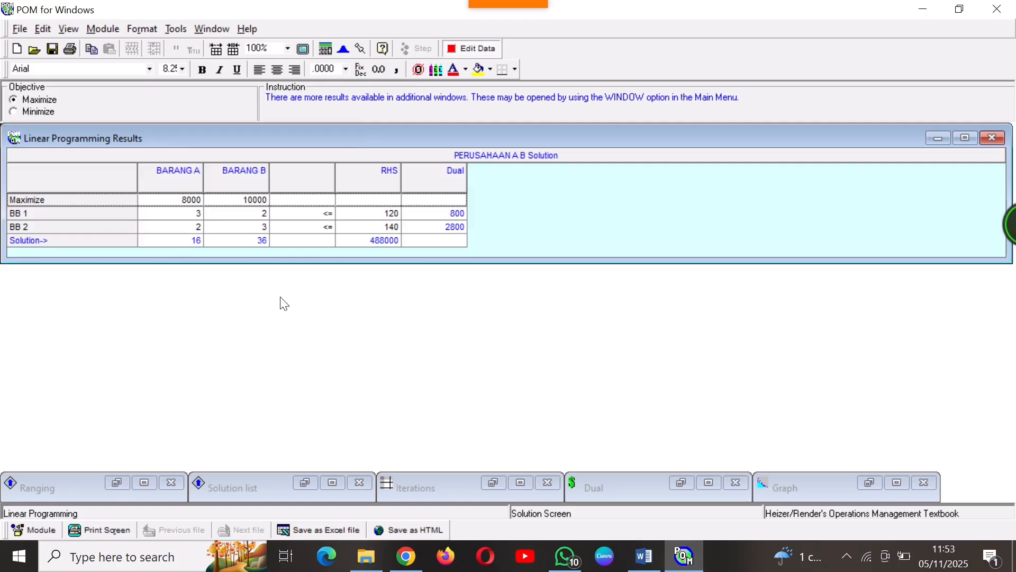
Show the Ranging and Solution list results of PERUSAHAAN A B and stack them below the Linear Programming Results
left_click(212, 28)
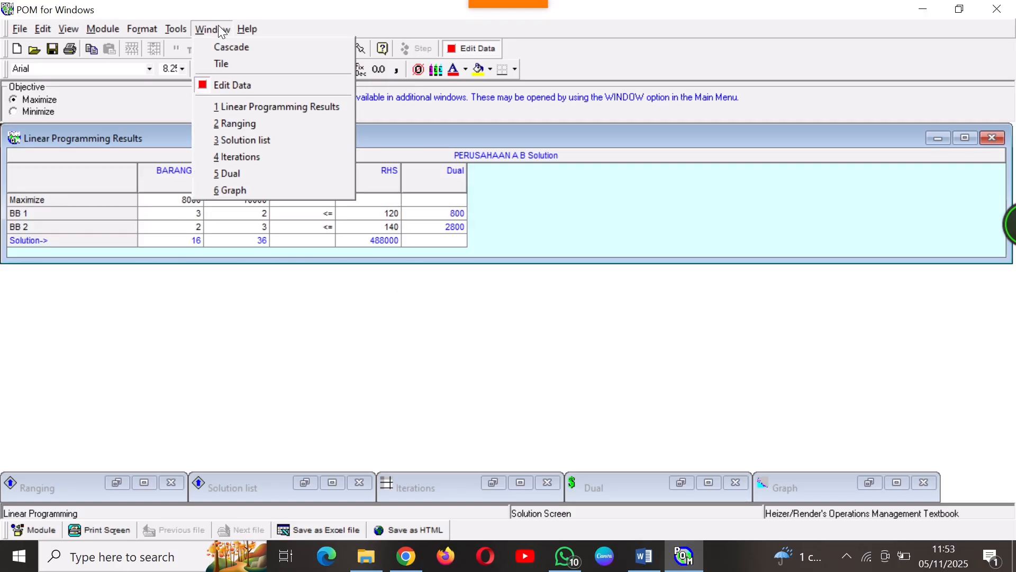
left_click(242, 120)
left_click_drag(294, 213, 220, 259)
left_click(211, 29)
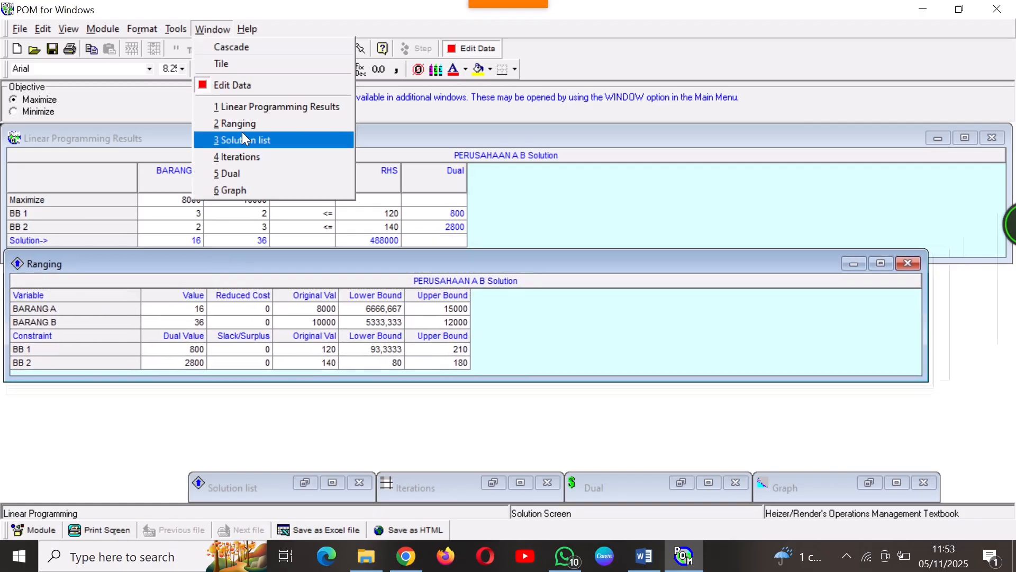
left_click(243, 139)
left_click_drag(260, 237, 164, 349)
Show the Iterations results of PERUSAHAAN A B and place them beside the stacked result windows
left_click(200, 28)
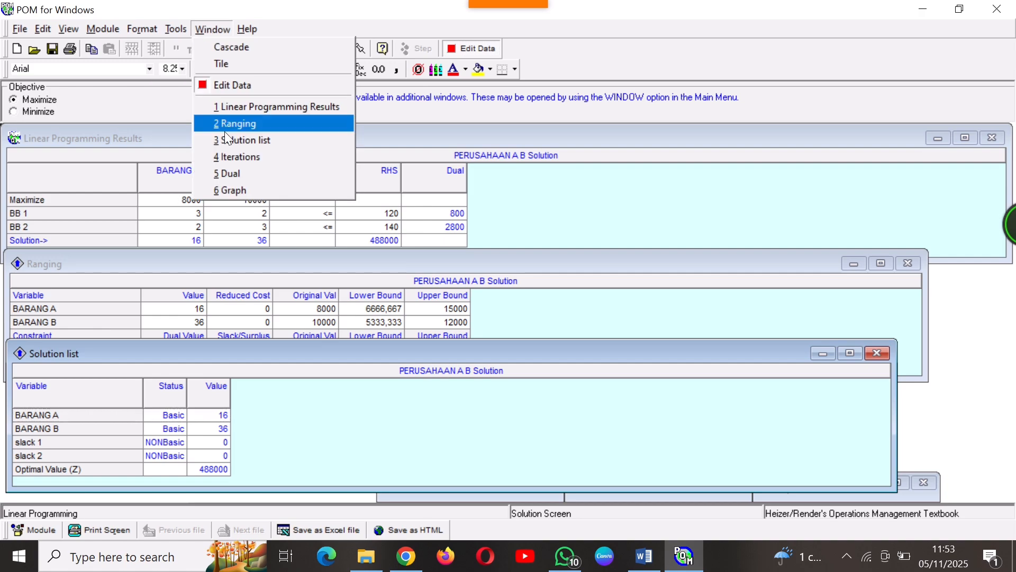
left_click(243, 157)
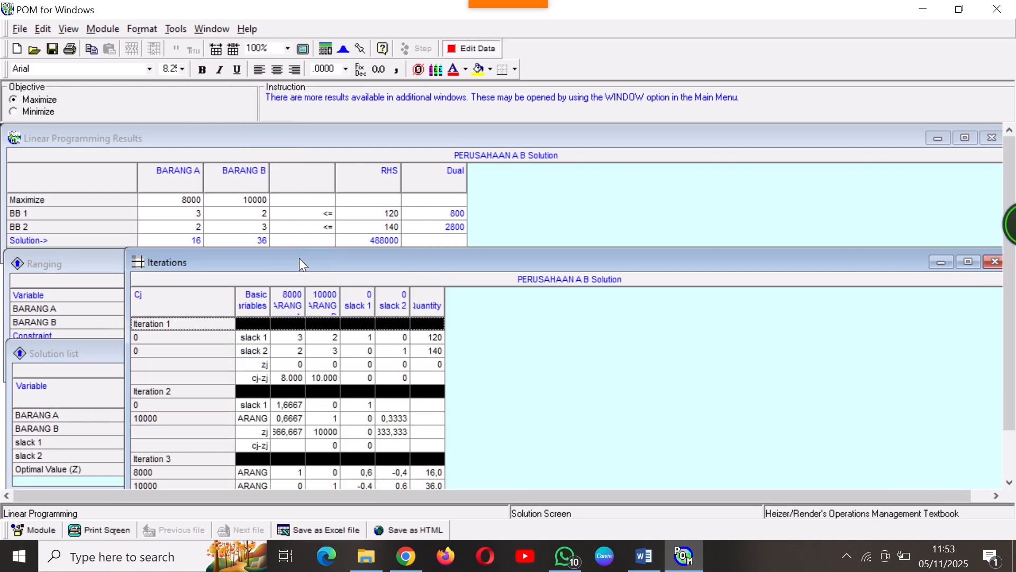
left_click_drag(300, 259, 652, 164)
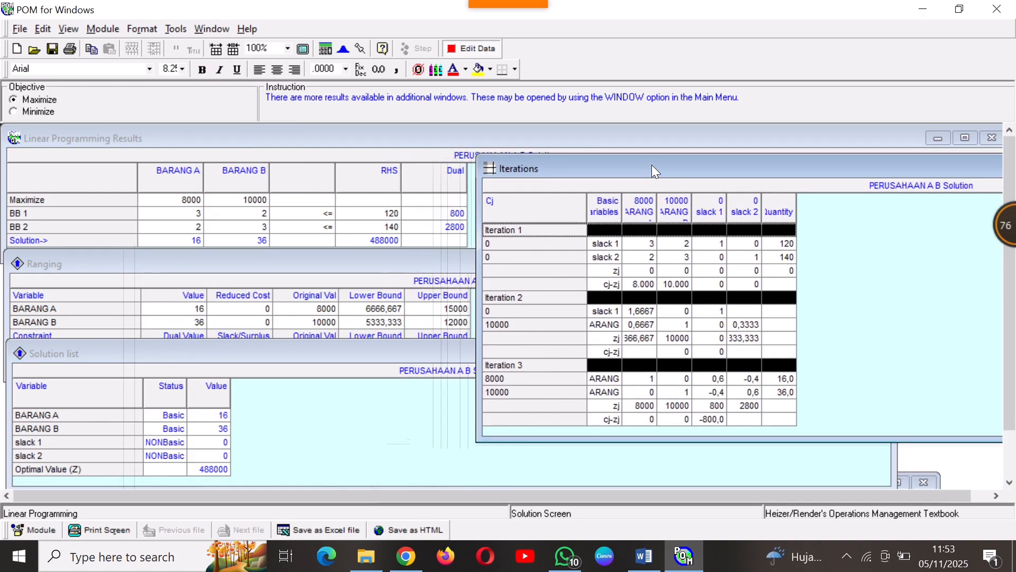
Show the Dual results of PERUSAHAAN A B, place them over the middle of the other results, and open the Graph
left_click(200, 29)
left_click(248, 171)
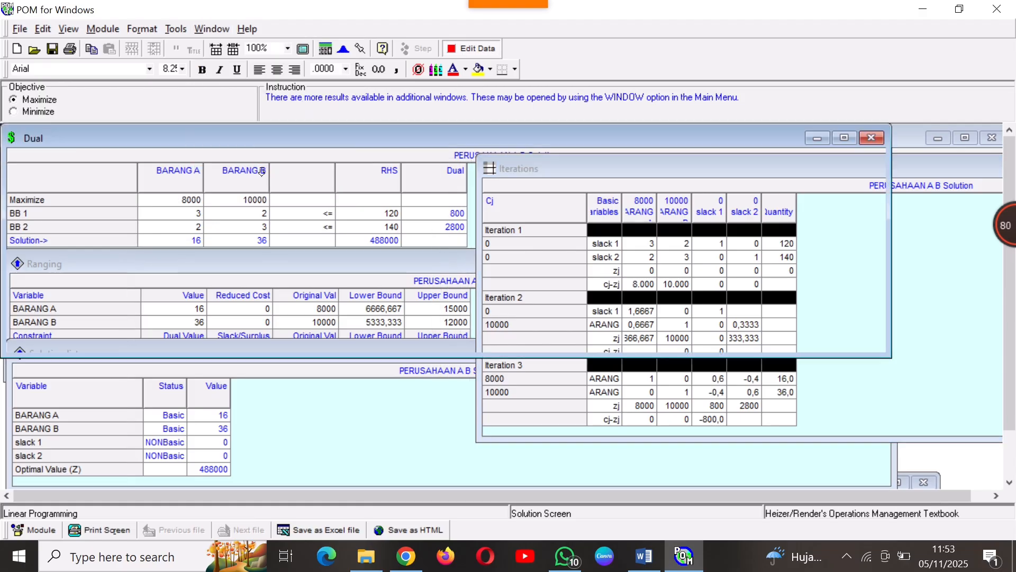
left_click_drag(240, 151, 545, 228)
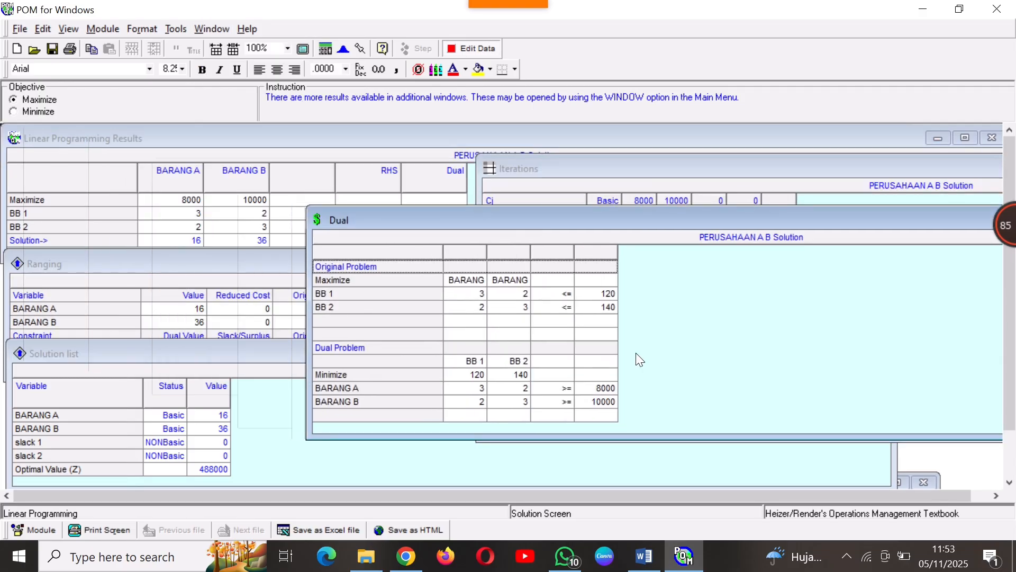
left_click(206, 29)
left_click(261, 191)
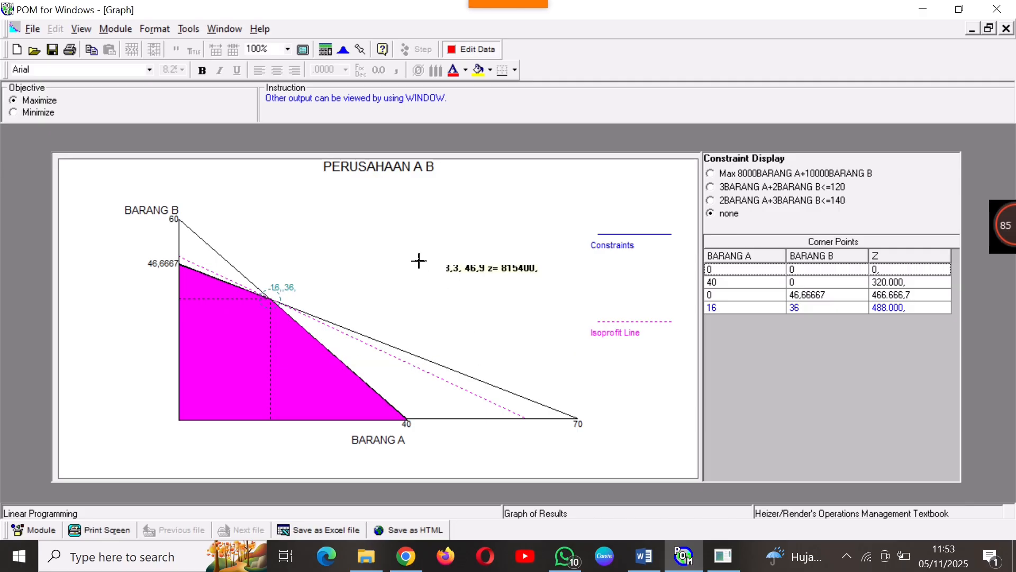
mouse_move(536, 4)
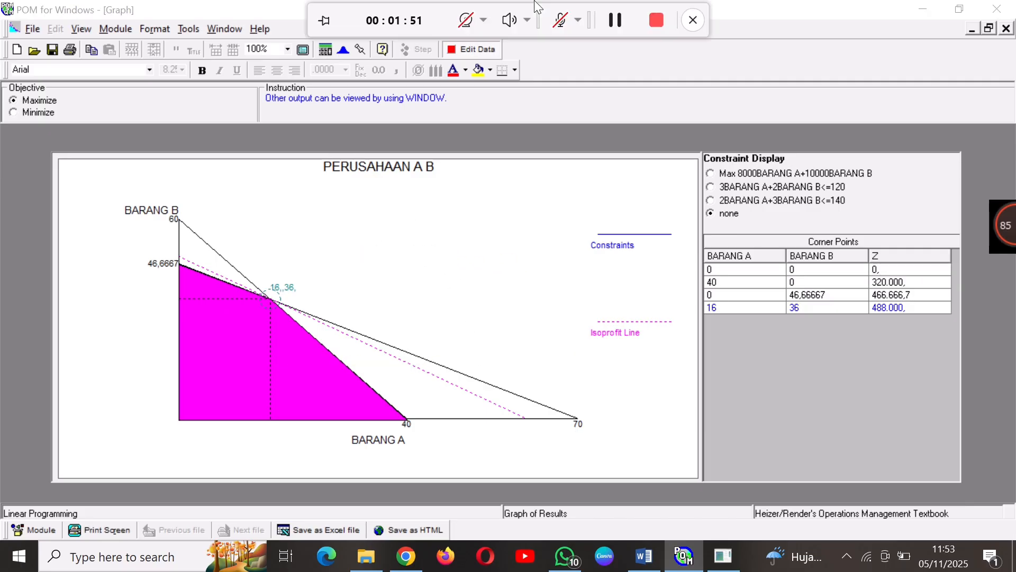
left_click(658, 22)
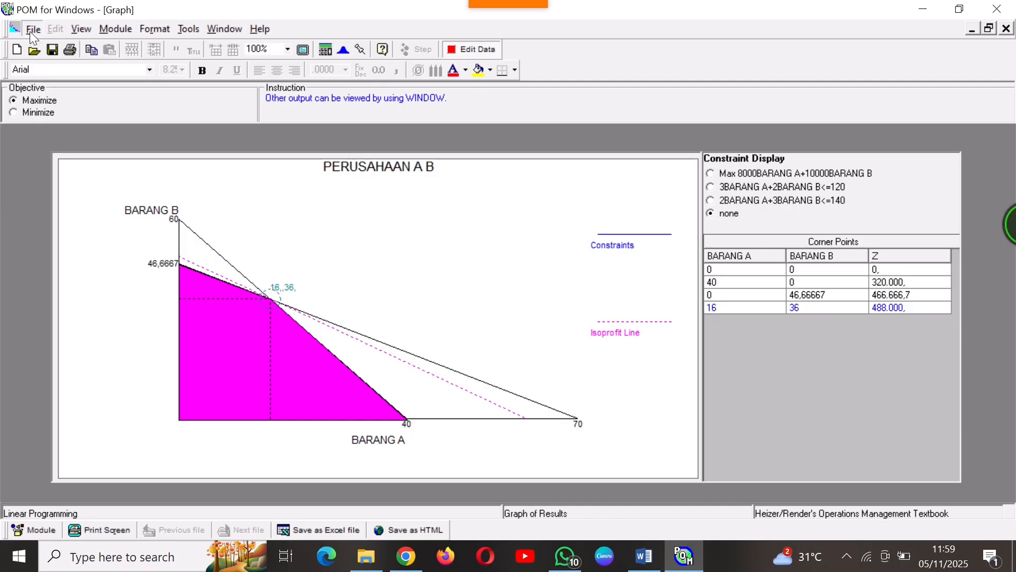
Create a new maximization data set titled PERUSAHAAN SEPATU IDEAL with three constraints, two variables and row names MESIN
left_click(30, 31)
left_click(36, 47)
left_click(515, 332)
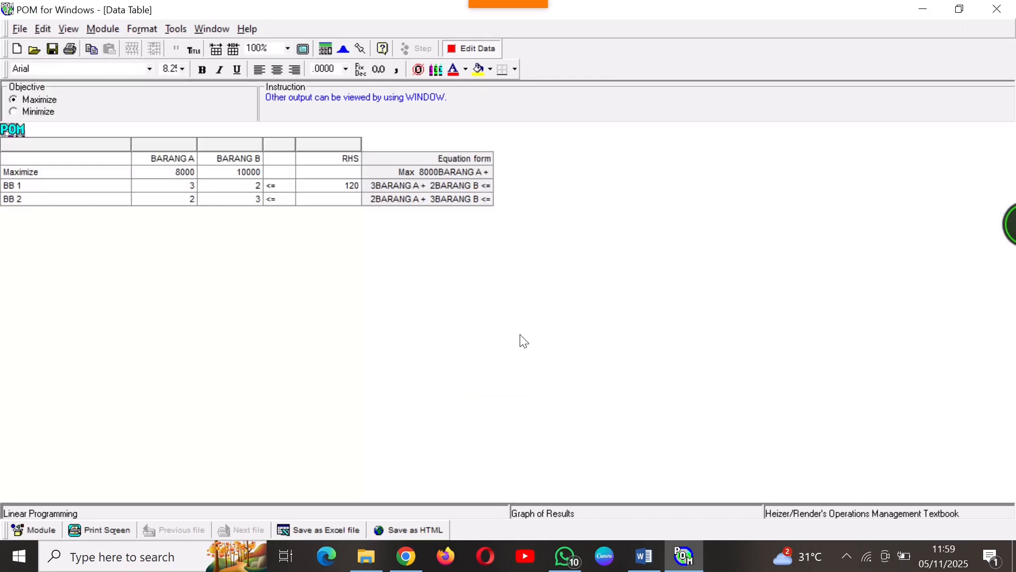
type("PERUSAHAAN SEPATU IDEAL")
left_click(407, 242)
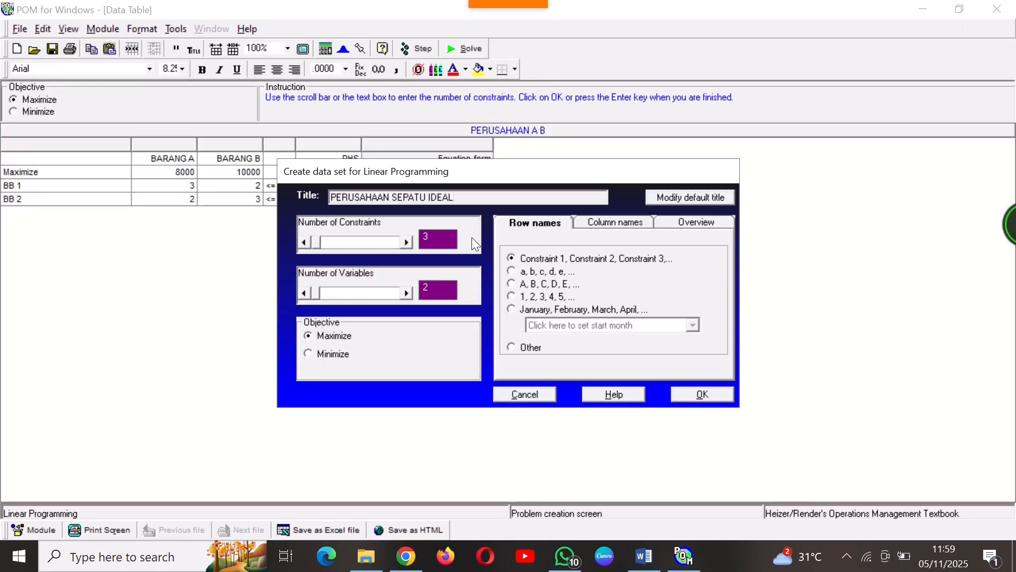
left_click(509, 348)
type("MESIN")
left_click(715, 401)
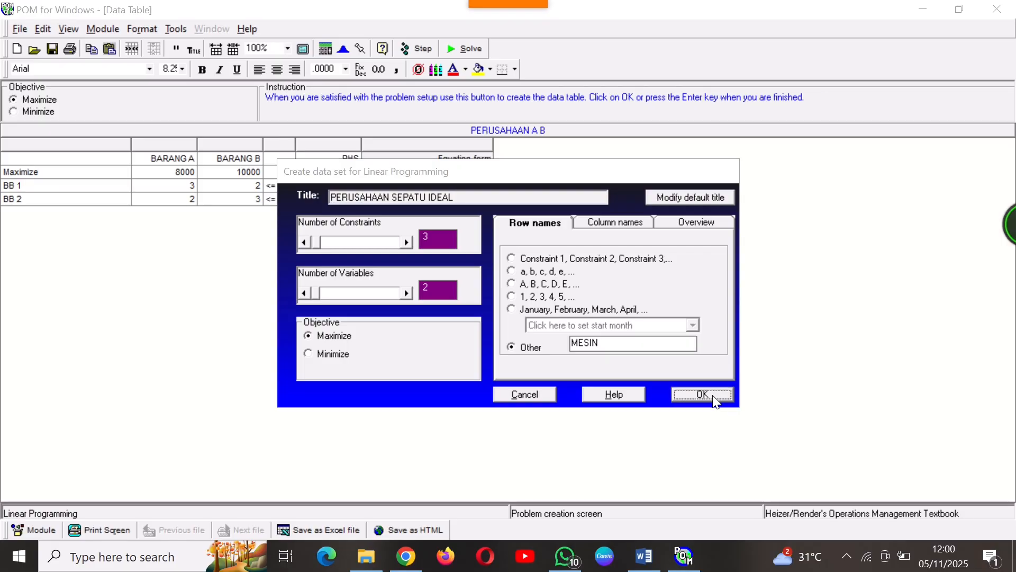
Set the objective coefficients to 30000 for KARET and 50000 for KULIT
key("Down")
key("Left")
type("30000")
key("Right")
type("50000")
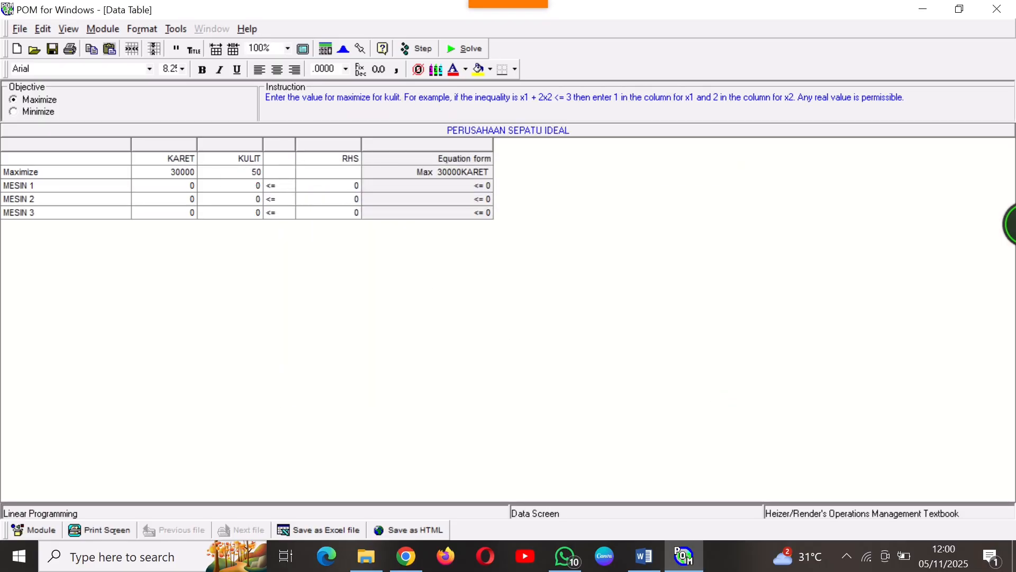
Enter the machine coefficients: 2 for KARET in MESIN 1, and for KULIT 3 in MESIN 2 and 5 in MESIN 3
key("Down")
key("Left")
type("2")
key("Right")
key("Down")
type("3")
key("Down")
type("5")
Set the RHS to 6 for MESIN 1, 15 for MESIN 2 and 30 for MESIN 3, and solve the problem
key("Right")
key("Right")
key("Up")
key("Up")
type("6")
key("Down")
type("15")
key("Down")
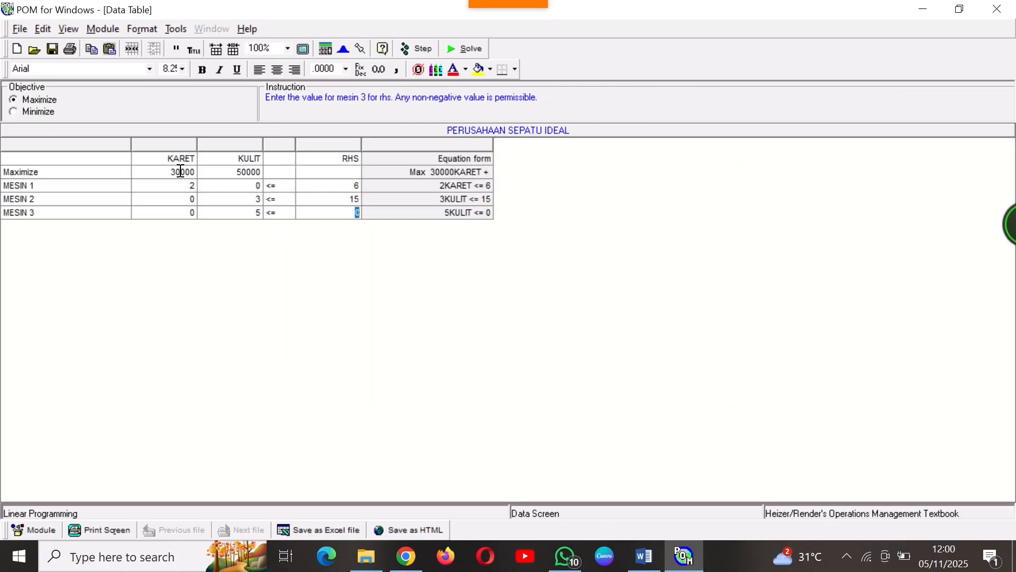
type("30")
left_click(466, 49)
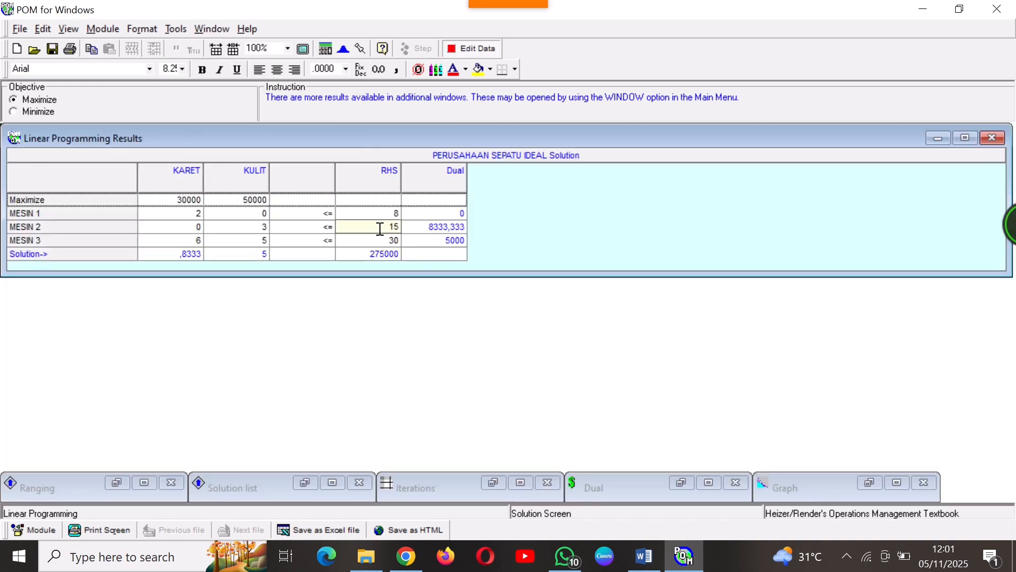
Show the Ranging and Solution list results of PERUSAHAAN SEPATU IDEAL, stacked below the Linear Programming Results
left_click(208, 27)
left_click(273, 122)
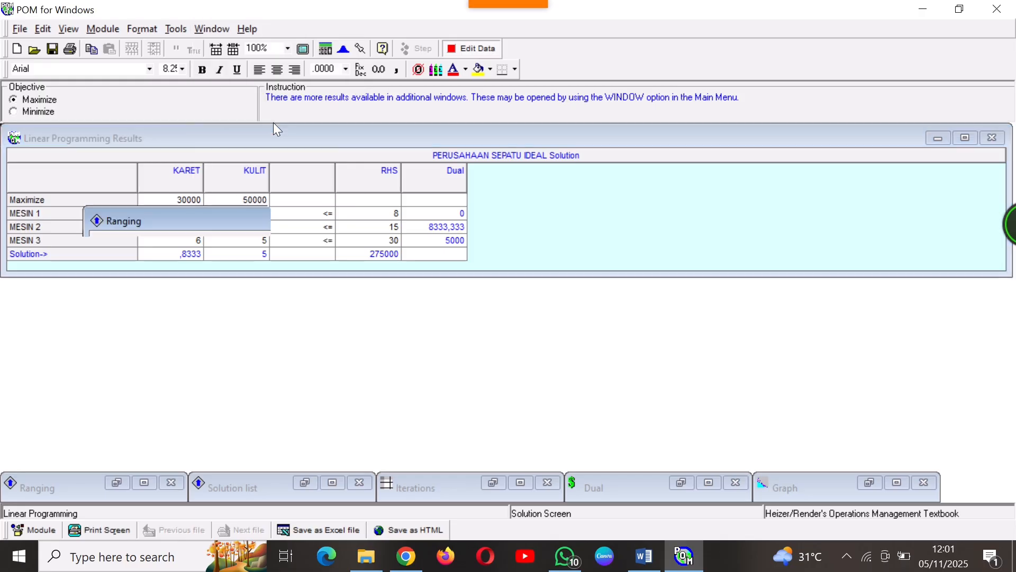
left_click_drag(402, 220, 233, 341)
left_click(223, 28)
left_click(250, 139)
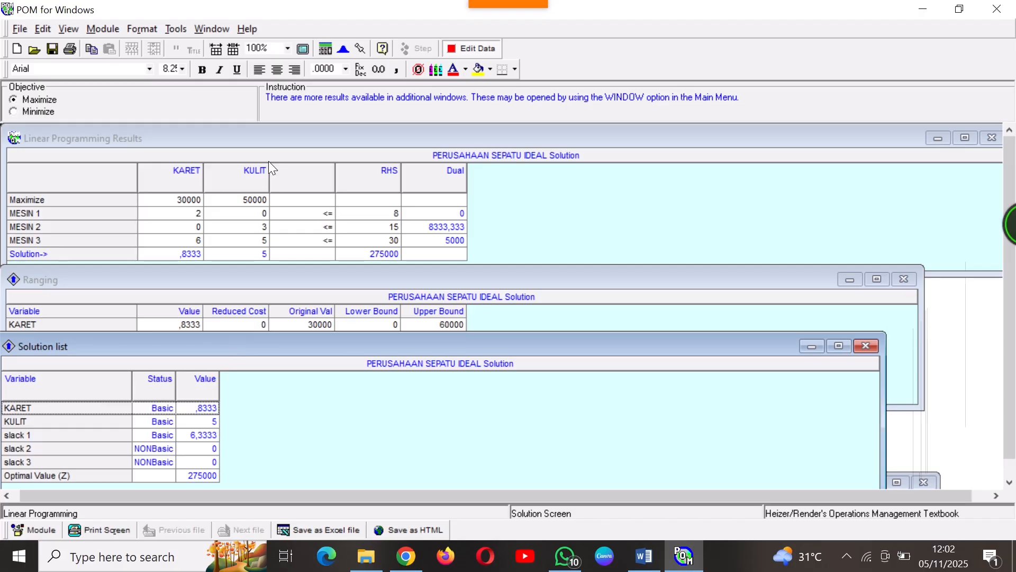
Show the Iterations results of PERUSAHAAN SEPATU IDEAL and place them beside the stacked result windows
left_click(214, 28)
left_click(242, 156)
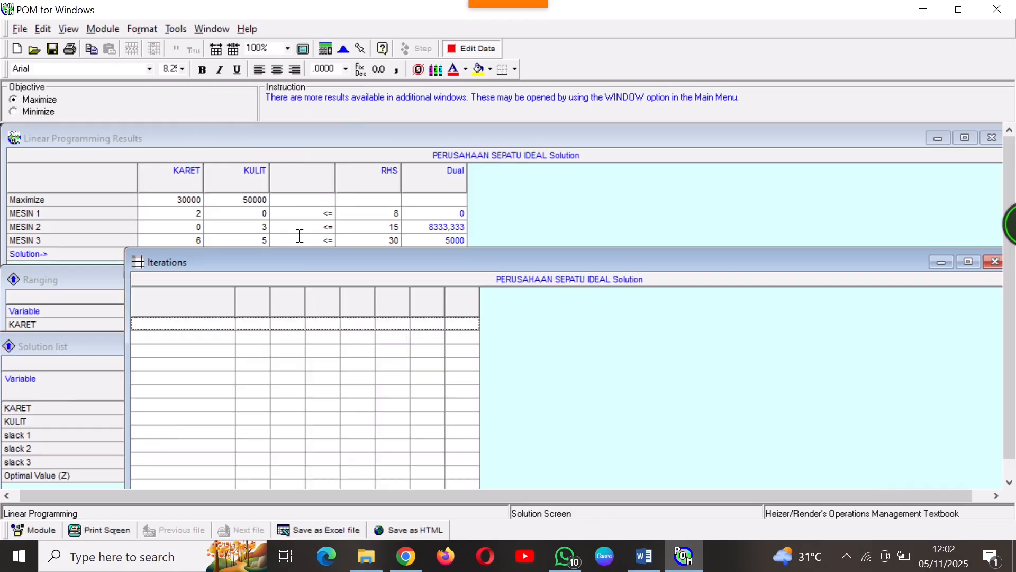
left_click_drag(326, 254, 669, 175)
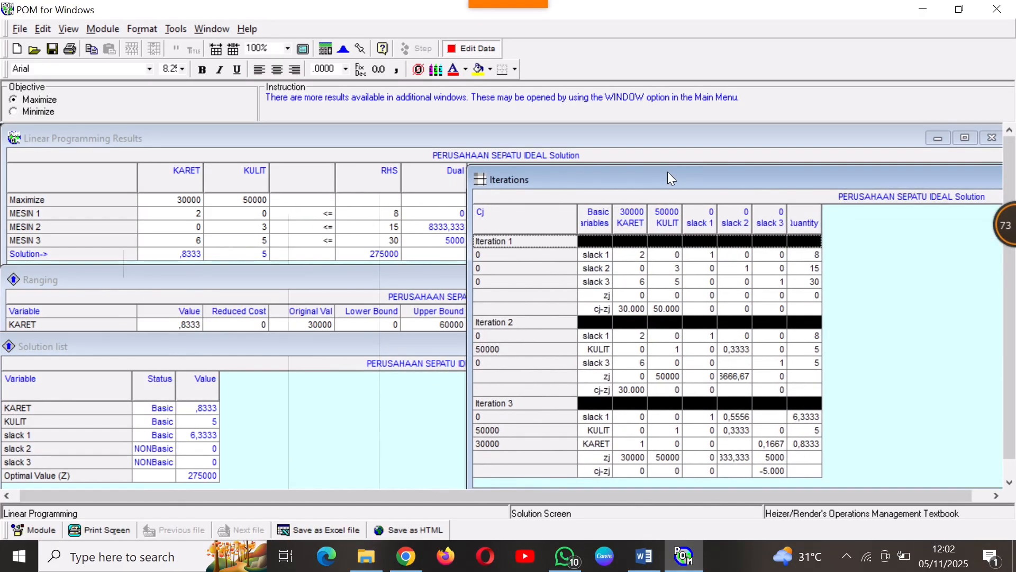
Show the Dual results of PERUSAHAAN SEPATU IDEAL, place them over the middle of the other results, and open the Graph
left_click(198, 30)
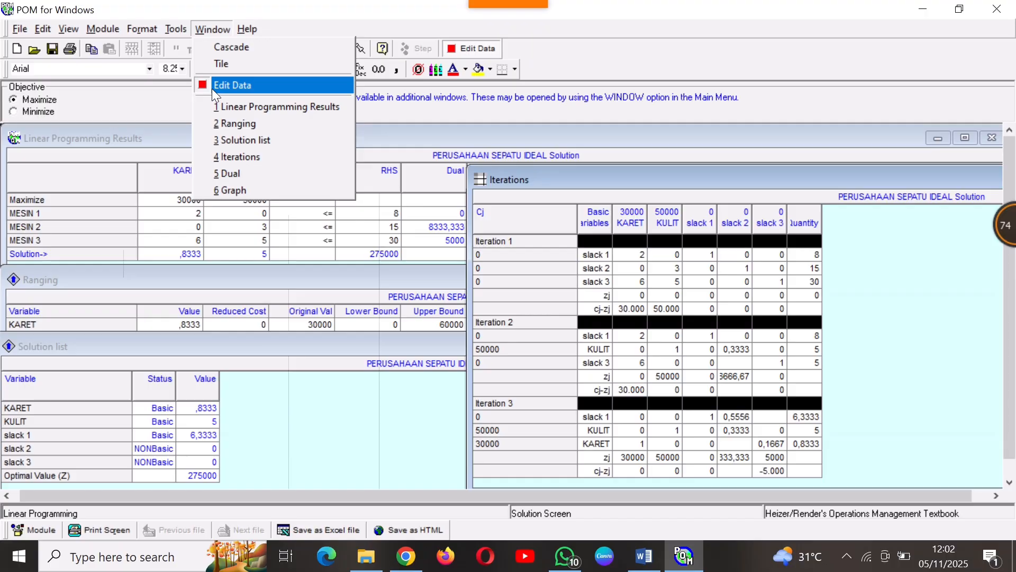
left_click(248, 174)
left_click_drag(259, 132, 396, 180)
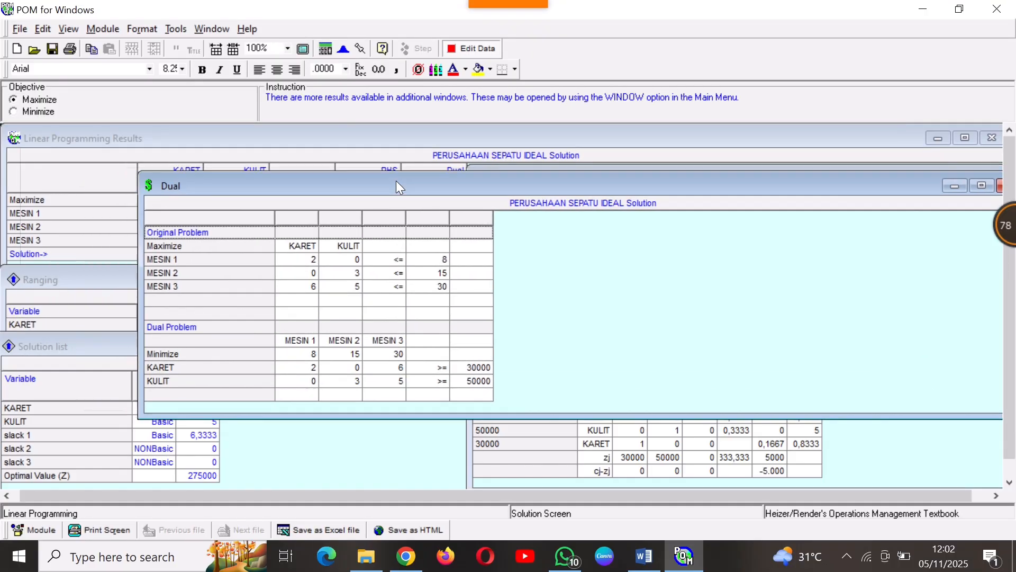
left_click(211, 29)
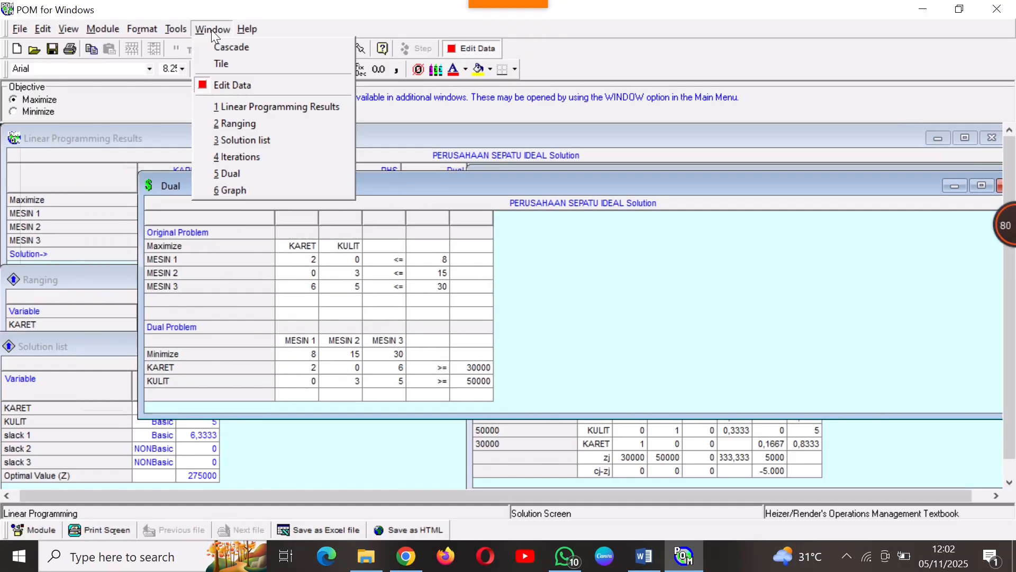
left_click(269, 189)
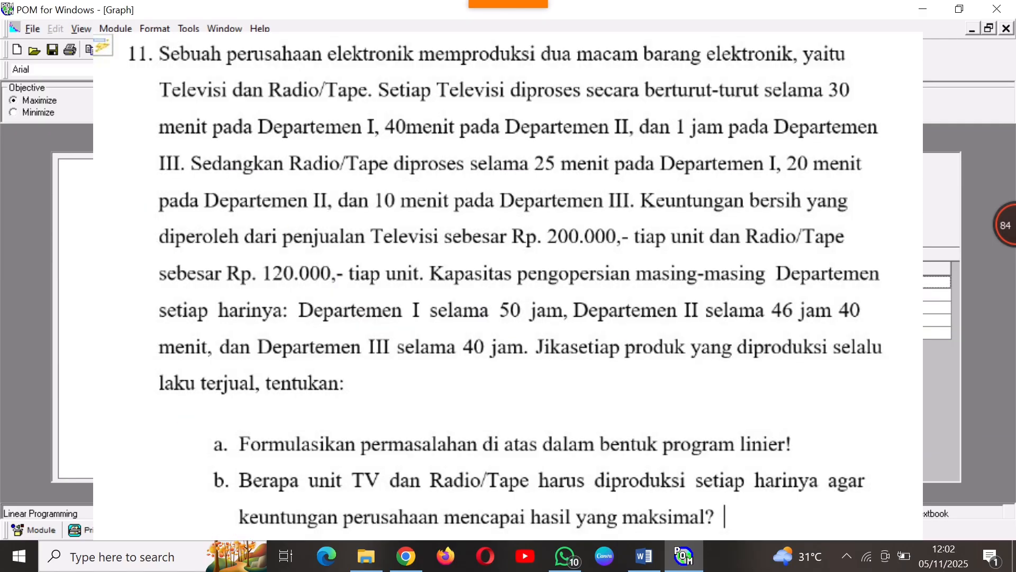
mouse_move(511, 7)
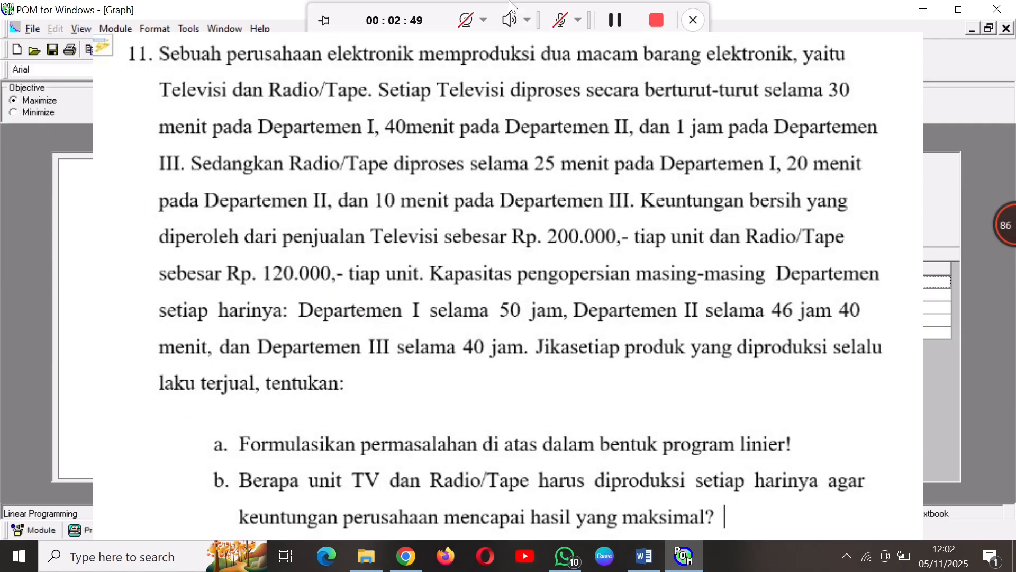
left_click(656, 21)
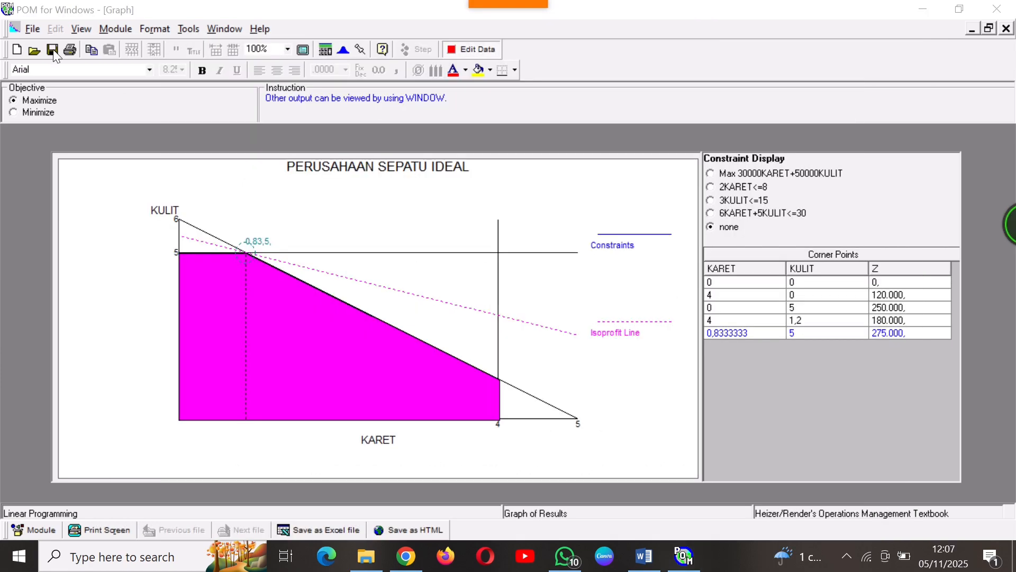
Create a maximization data set titled PERUSAHAAN ELEKTRONIK with 2 variables and 3 constraints whose row names are based on DEPARTEMEN
left_click(32, 29)
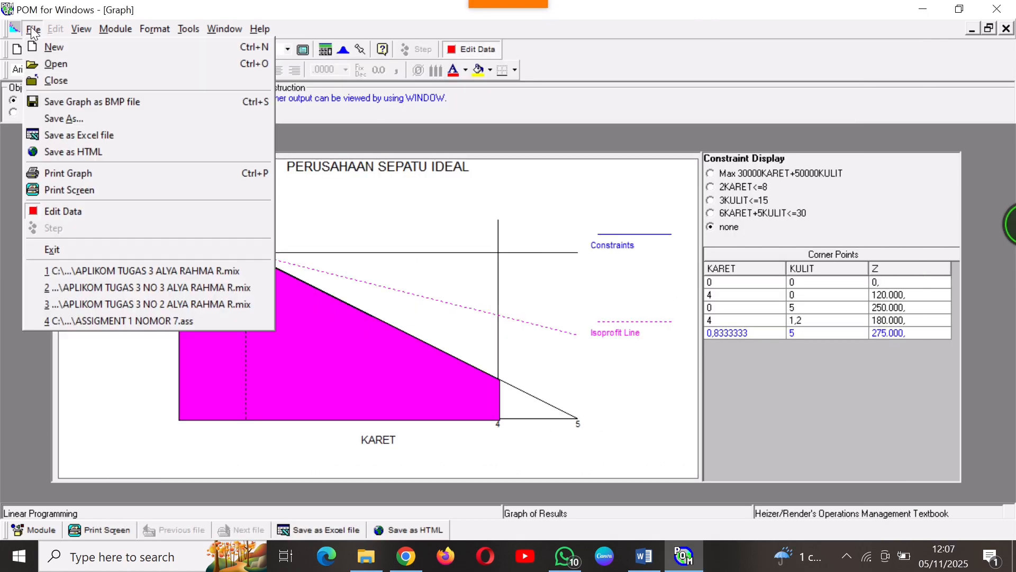
left_click(33, 41)
type("n")
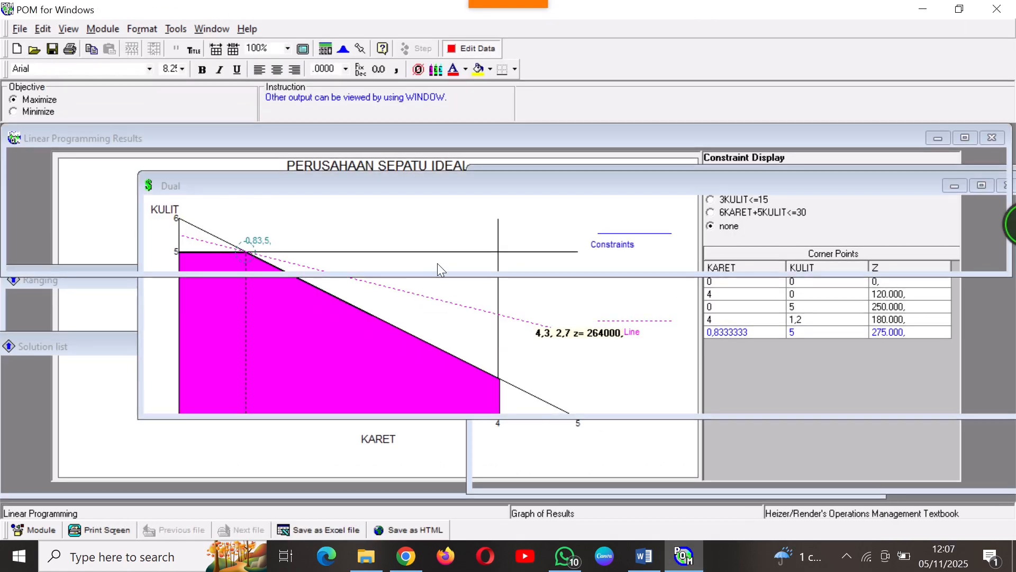
type("PERUSAHAAN ELEKTRONIK")
left_click(433, 236)
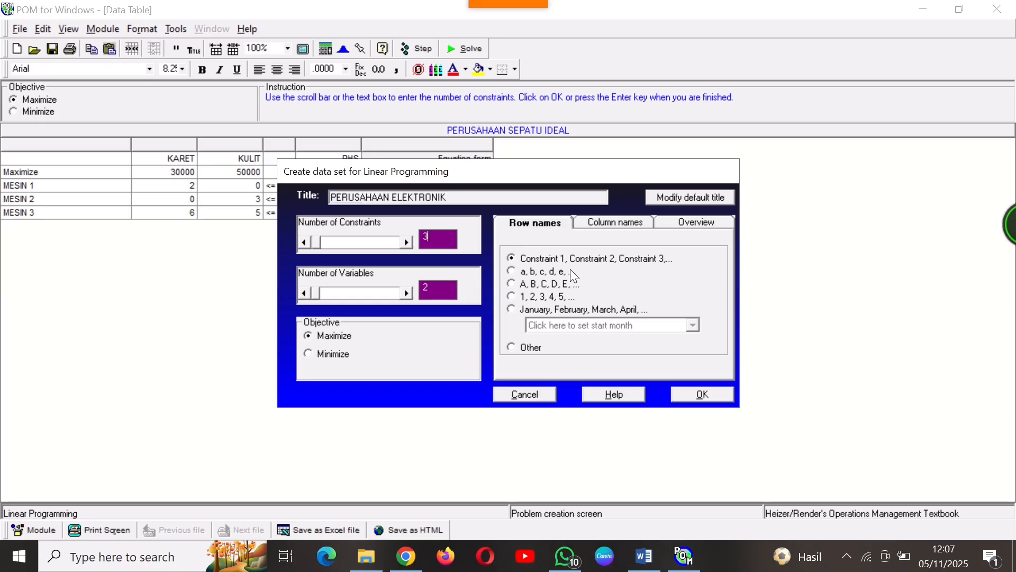
left_click(513, 347)
left_click(601, 344)
type("MEN")
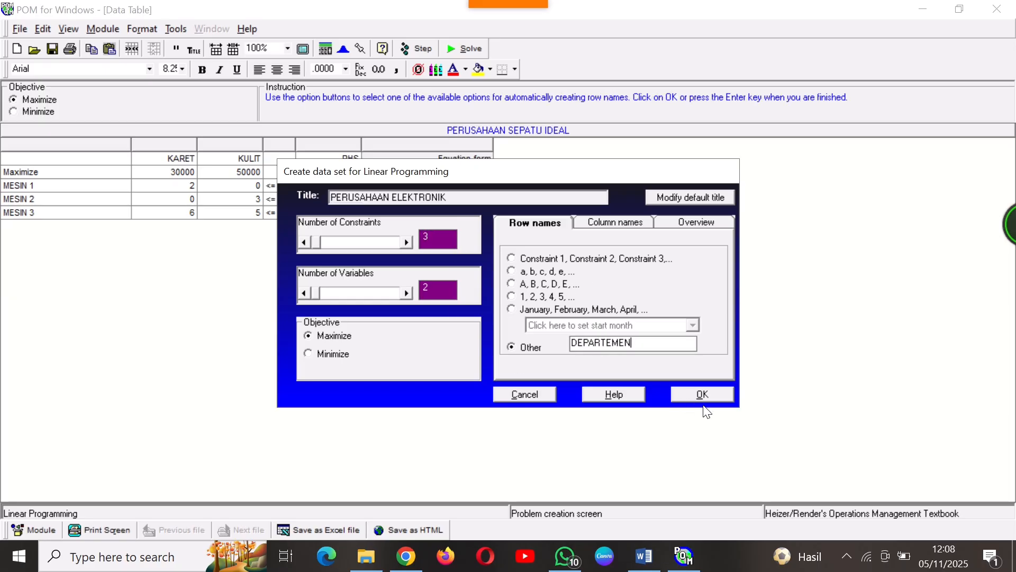
left_click(703, 394)
Name the variables TELEVISI and RADIO and set their objective coefficients to 200000 and 120000
type("TELEVISI")
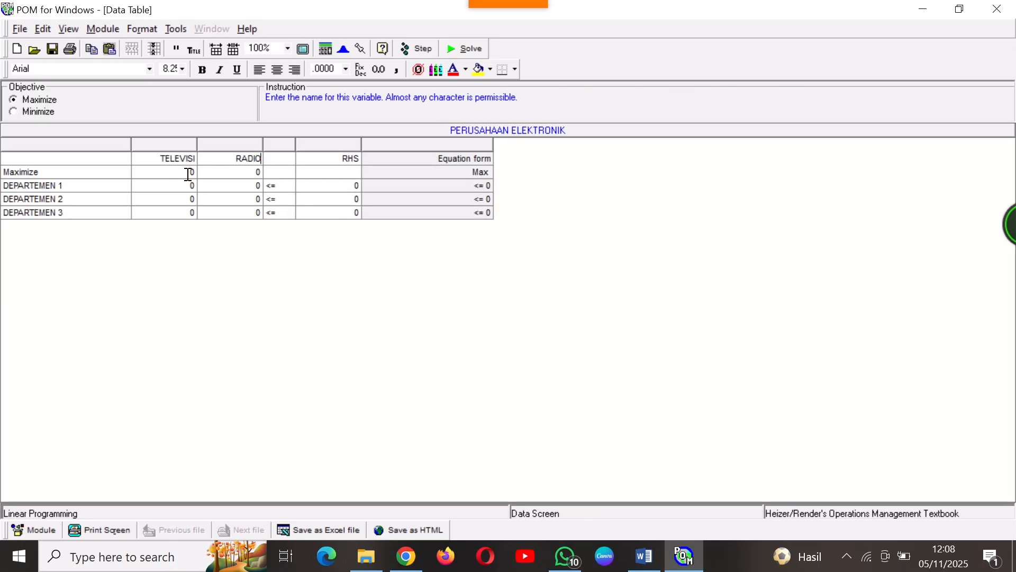
left_click(188, 174)
type("200000")
key("Right")
type("120000")
Set the constraint coefficients for DEPARTEMEN 1 to 3 to 30, 40 and 60 for TELEVISI and 25, 20 and 10 for RADIO
key("Down")
key("Left")
type("30")
key("Down")
type("40")
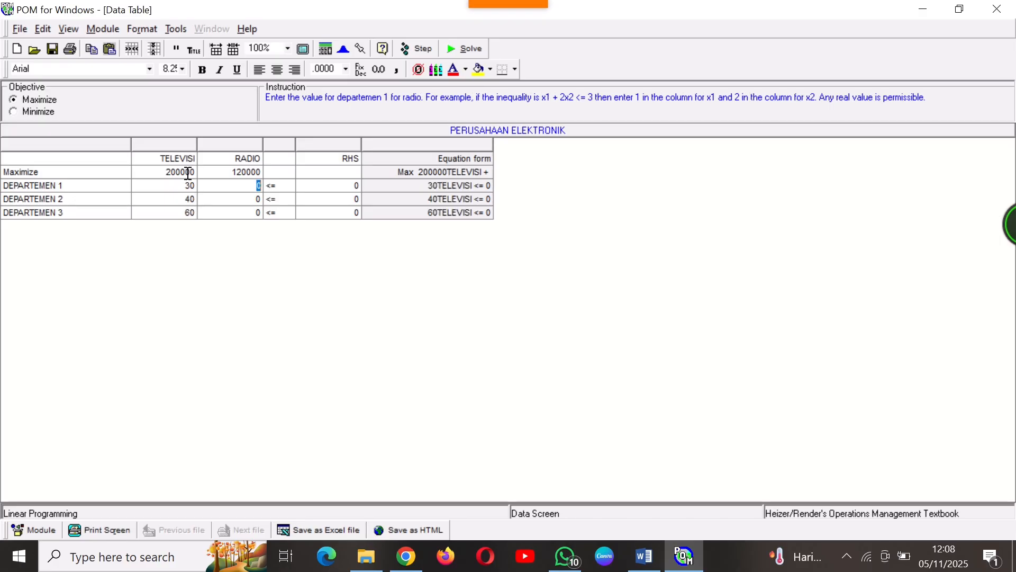
type("25")
key("Down")
type("20")
key("Down")
type("10")
Set the RHS to 3000 for DEPARTEMEN 1, 2800 for DEPARTEMEN 2 and 2400 for DEPARTEMEN 3, and solve the problem
left_click(345, 184)
type("3000")
key("Down")
type("2800")
key("Down")
type("2400")
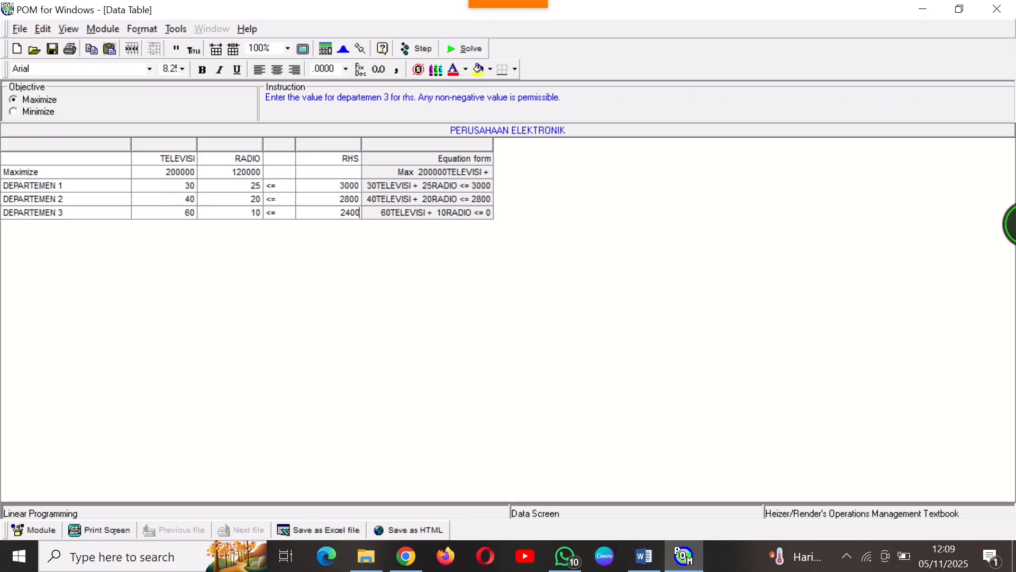
left_click(465, 47)
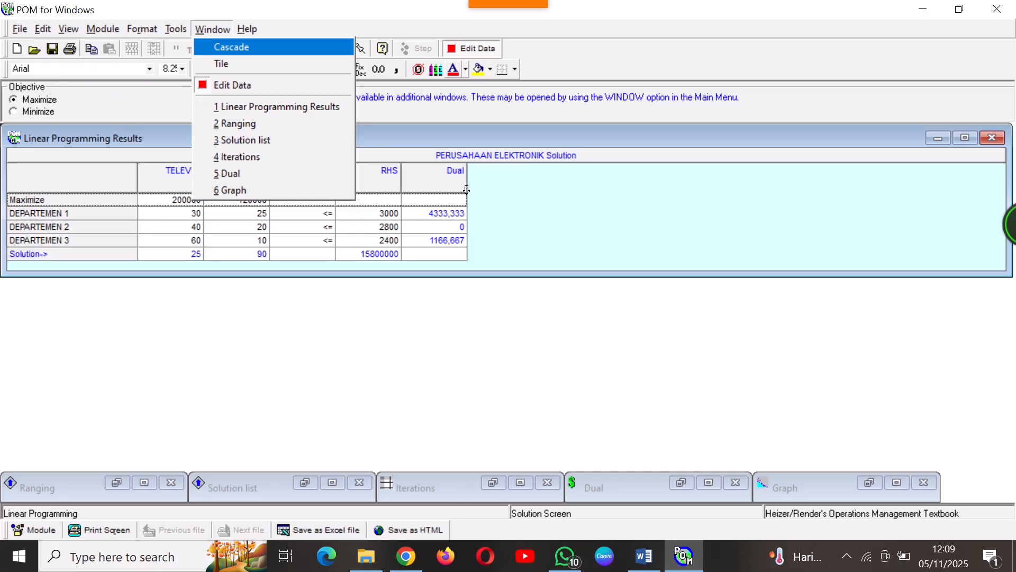
left_click(337, 348)
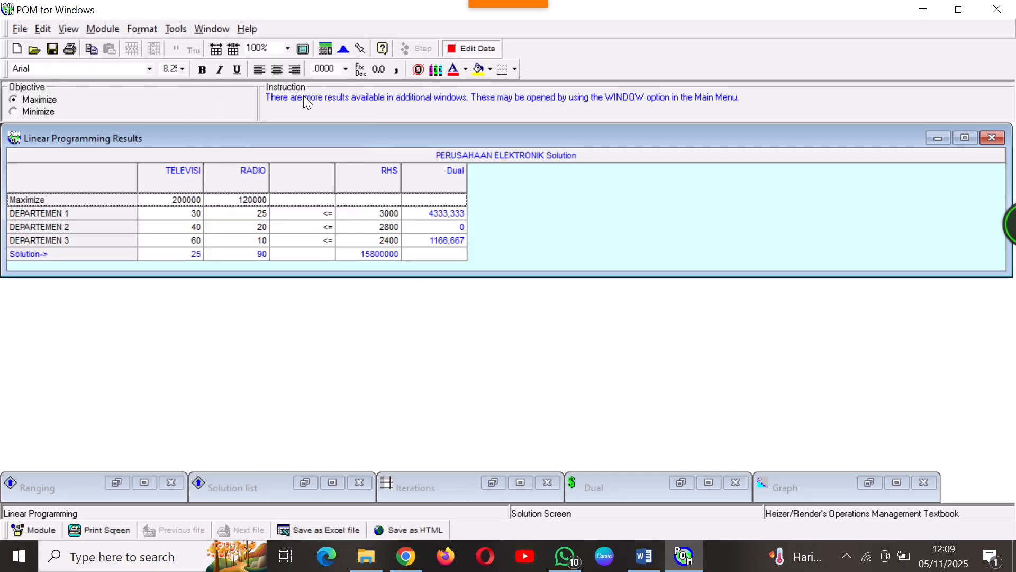
Show the Ranging and Solution list results of PERUSAHAAN ELEKTRONIK, stacked below the Linear Programming Results
left_click(214, 28)
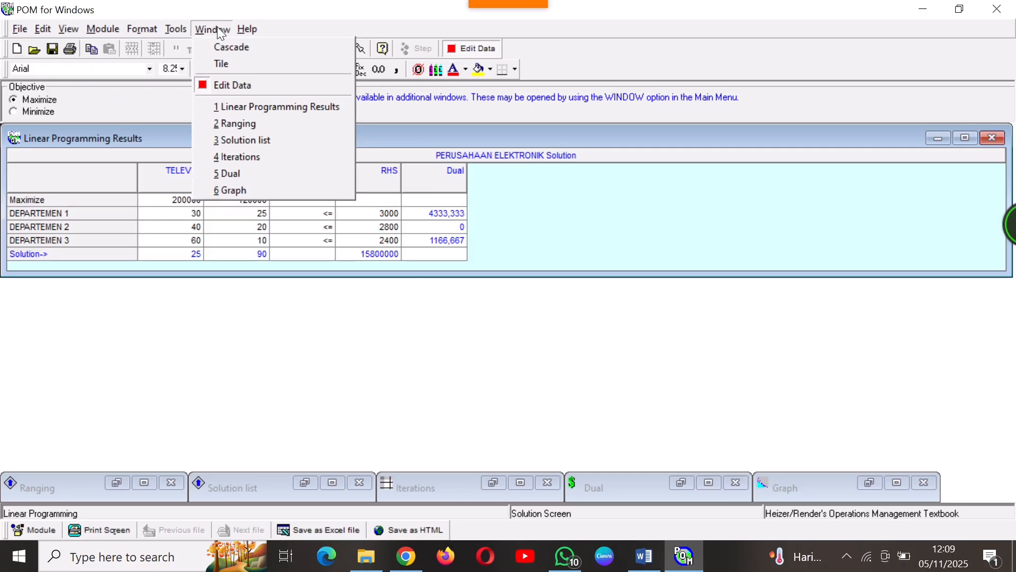
left_click(259, 126)
left_click_drag(331, 218, 248, 276)
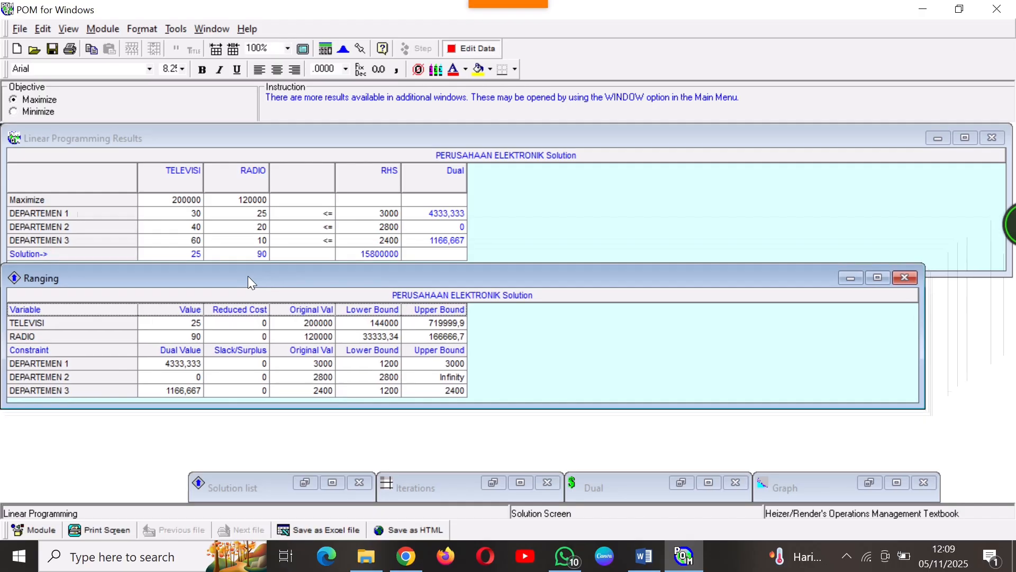
left_click(217, 31)
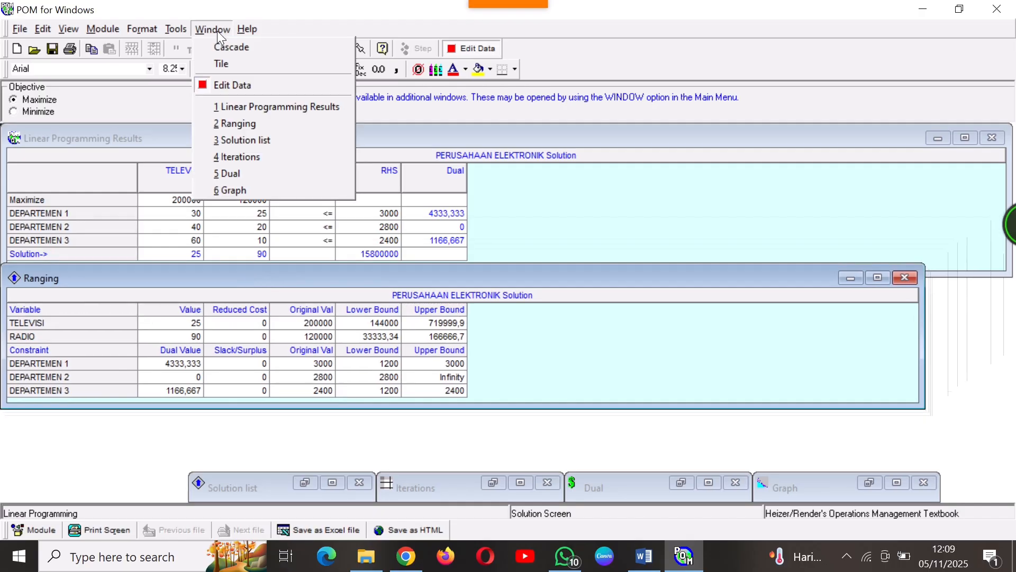
left_click(256, 135)
left_click_drag(262, 247, 194, 341)
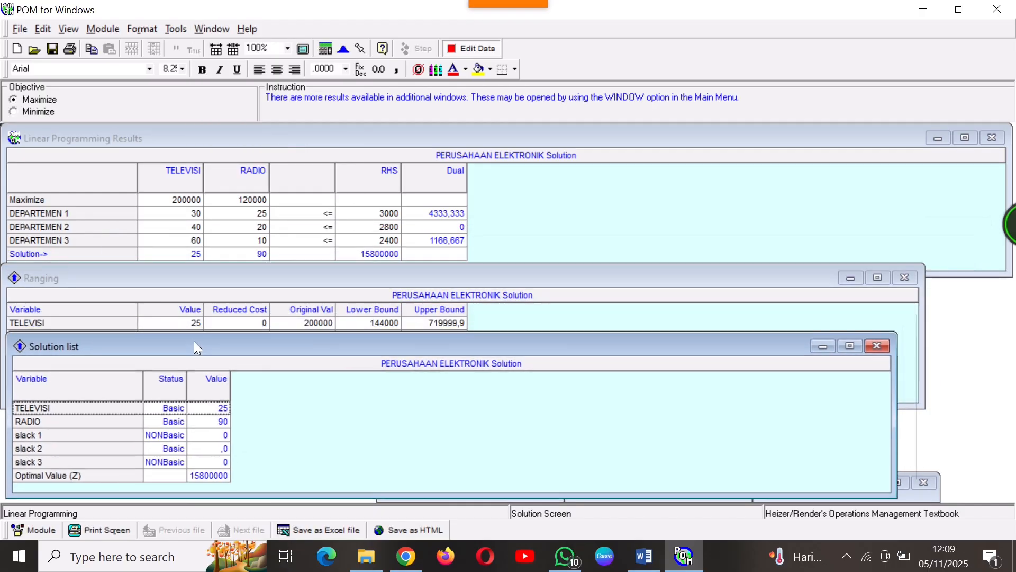
Show the Iterations results of PERUSAHAAN ELEKTRONIK and place them beside the stacked result windows
left_click(214, 30)
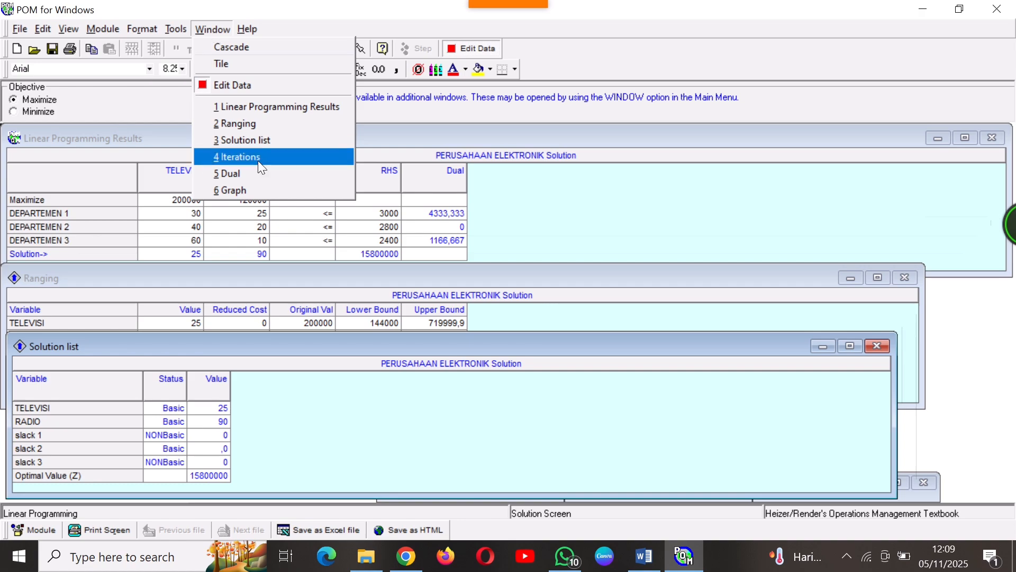
left_click(259, 159)
left_click_drag(313, 257, 674, 179)
Show the Dual results of PERUSAHAAN ELEKTRONIK, place them over the middle of the other results, and open the Graph
left_click(213, 27)
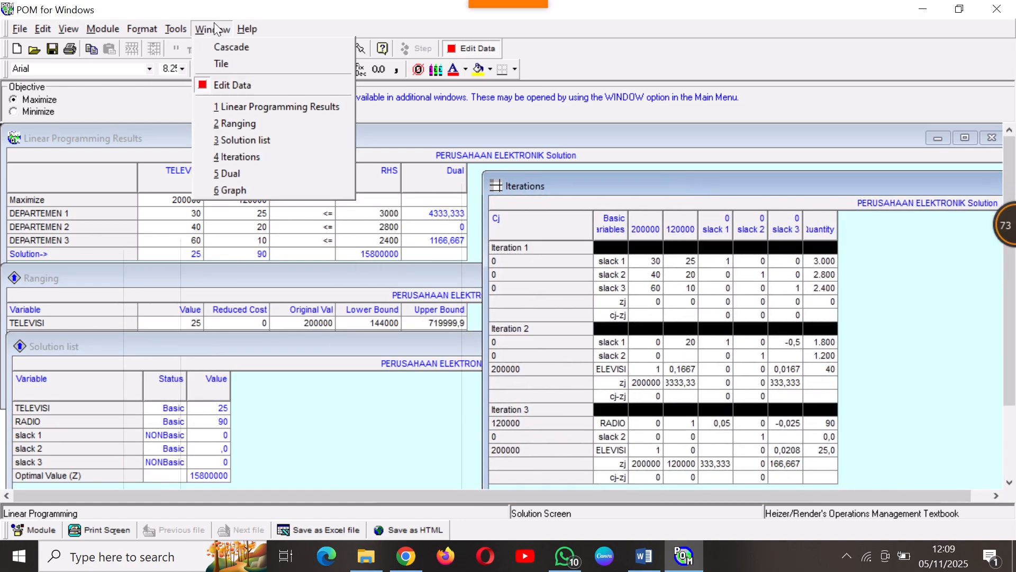
left_click(262, 171)
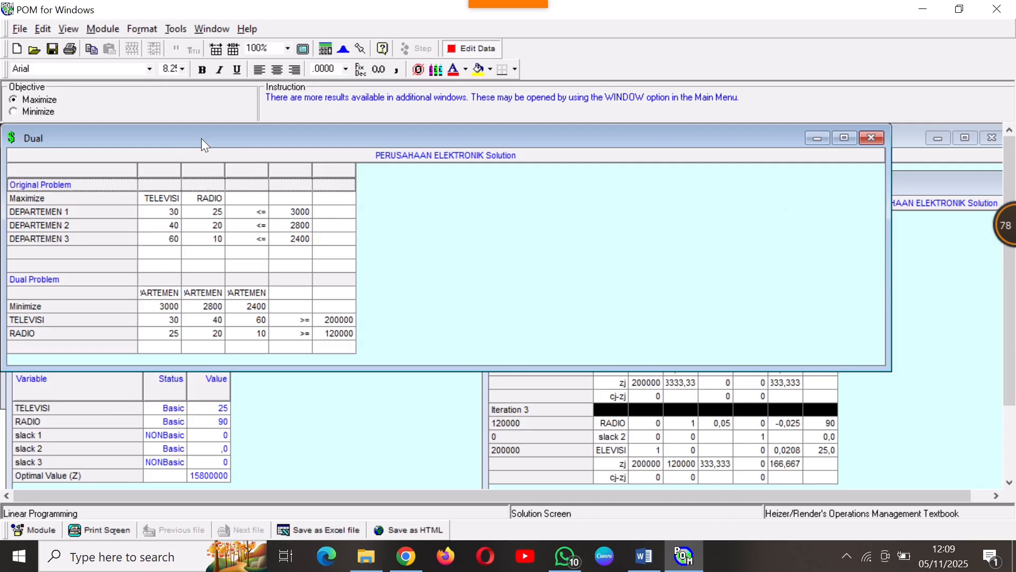
left_click_drag(201, 138, 373, 199)
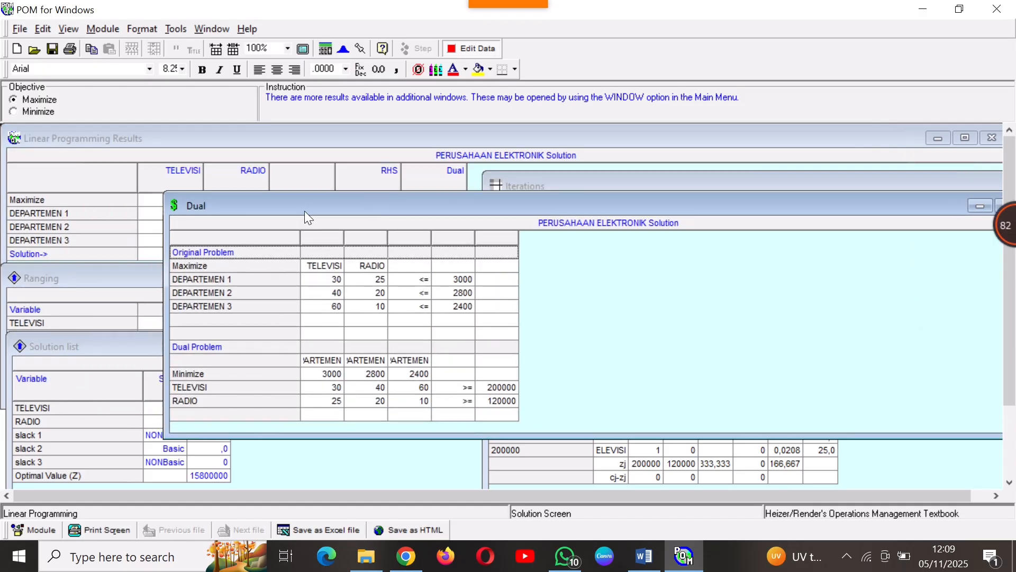
left_click(220, 26)
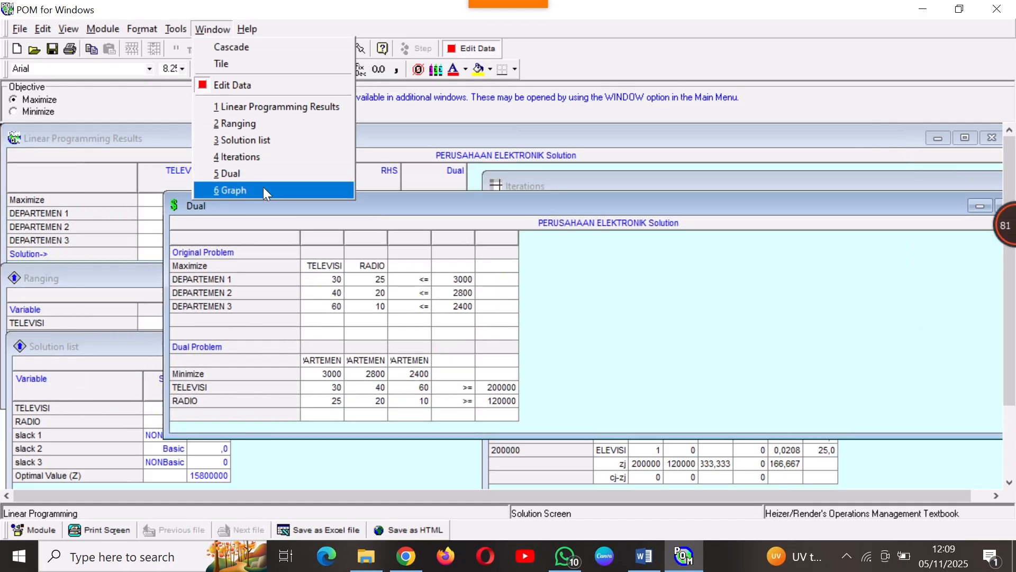